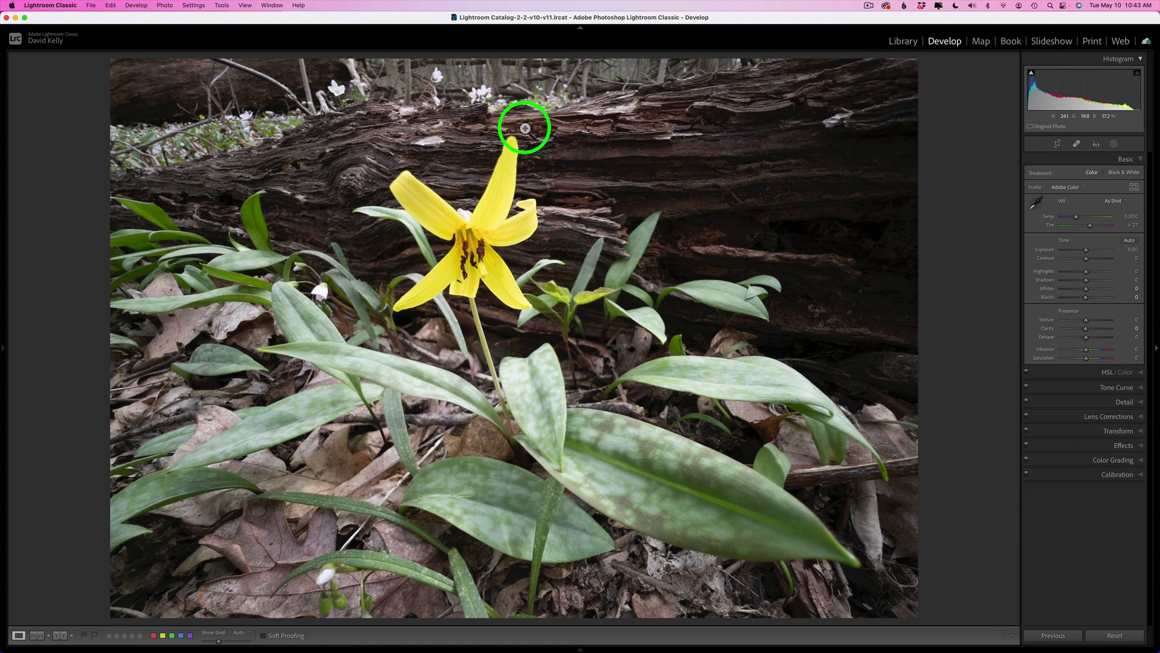
Step: Apply the automatic tone adjustments to the photo and review its Lens Corrections and Detail settings
click(1128, 240)
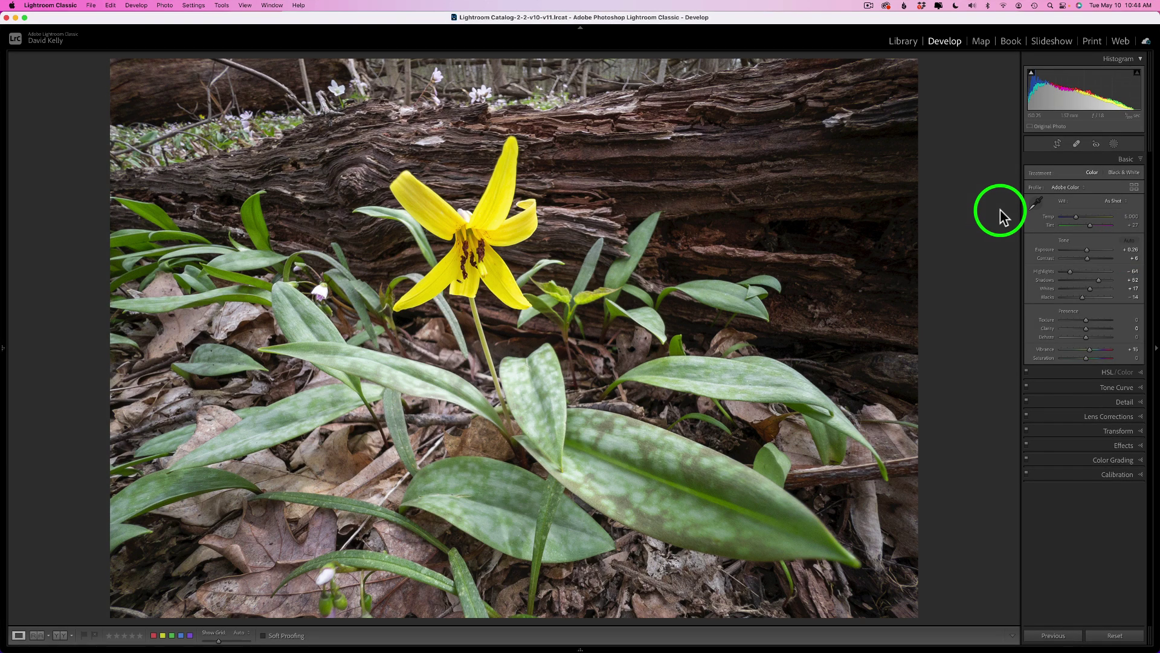
click(1136, 416)
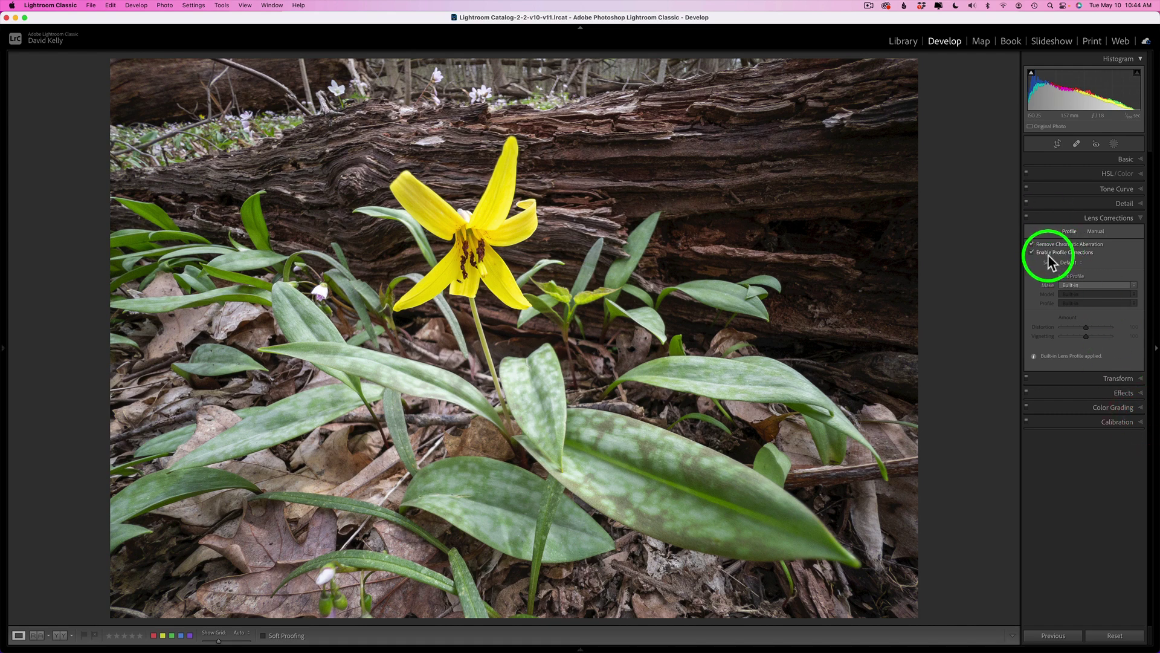
click(1092, 219)
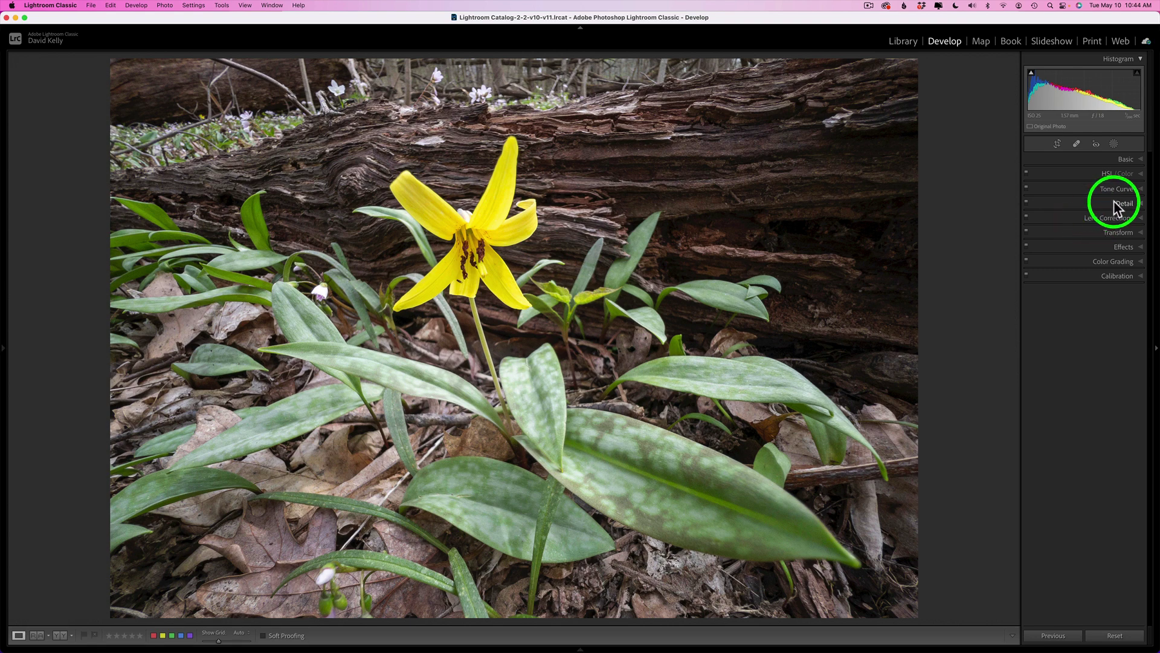
click(1115, 202)
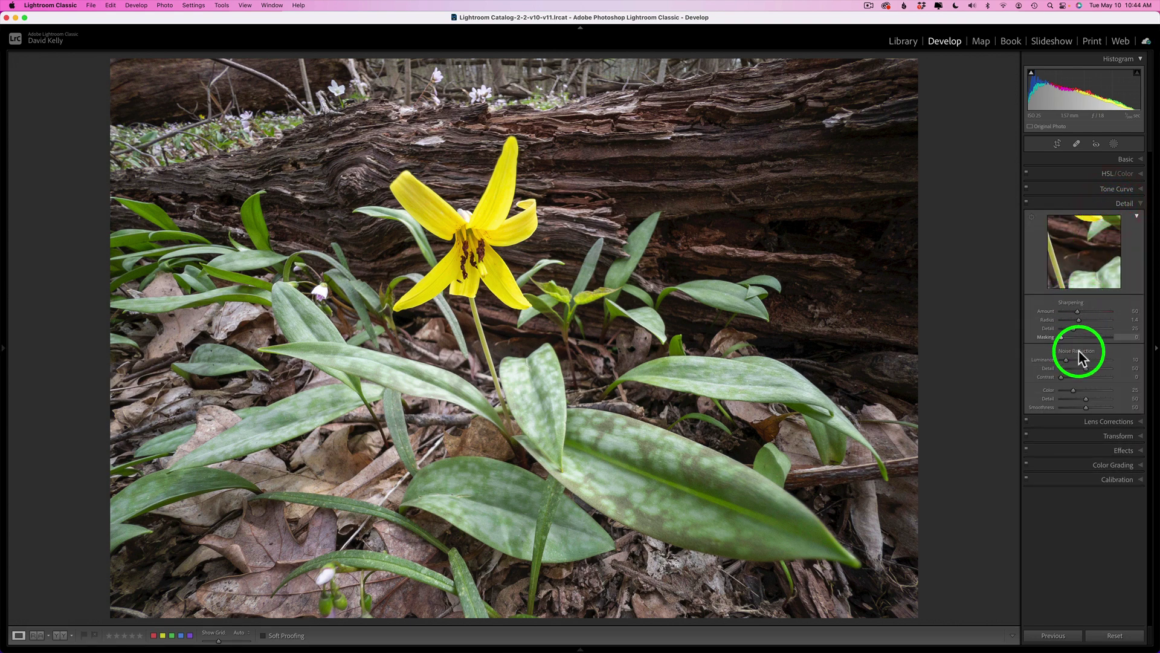
click(1090, 206)
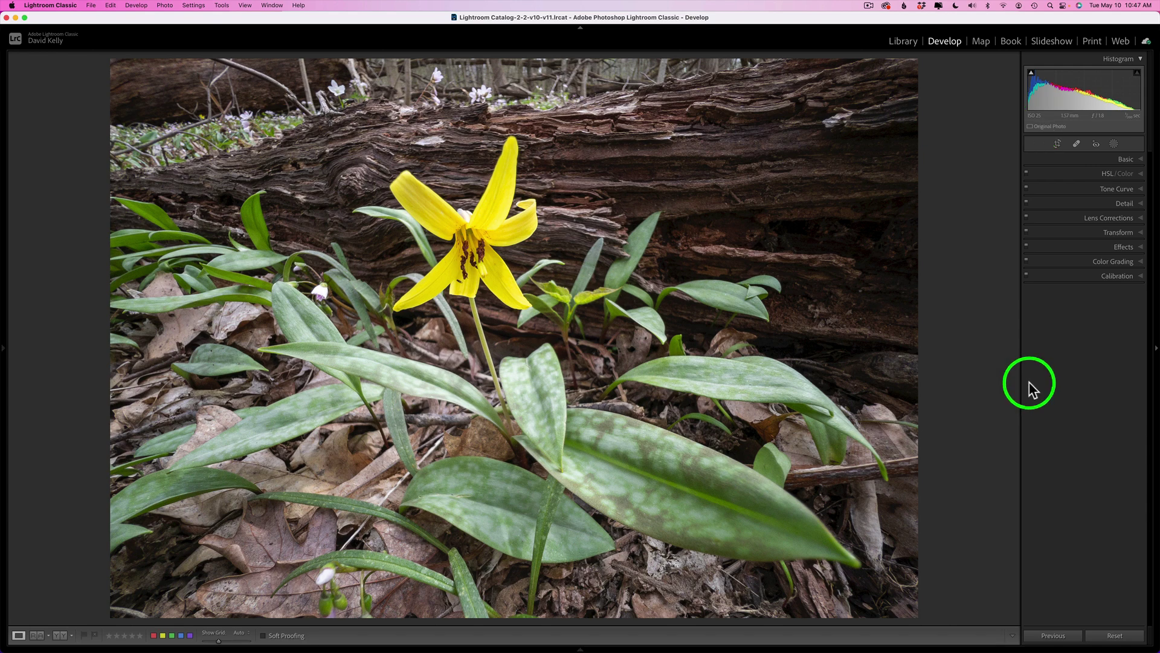
Step: Review the photo's crop boundary and its Basic tone adjustments without altering them
click(1057, 143)
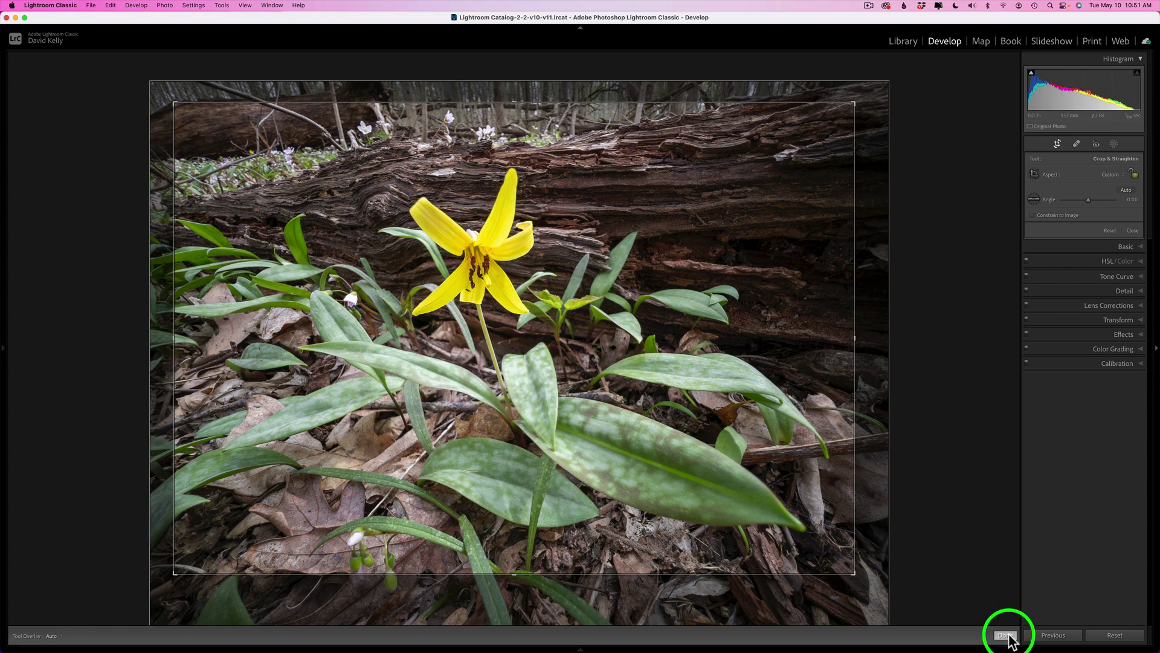
click(1005, 636)
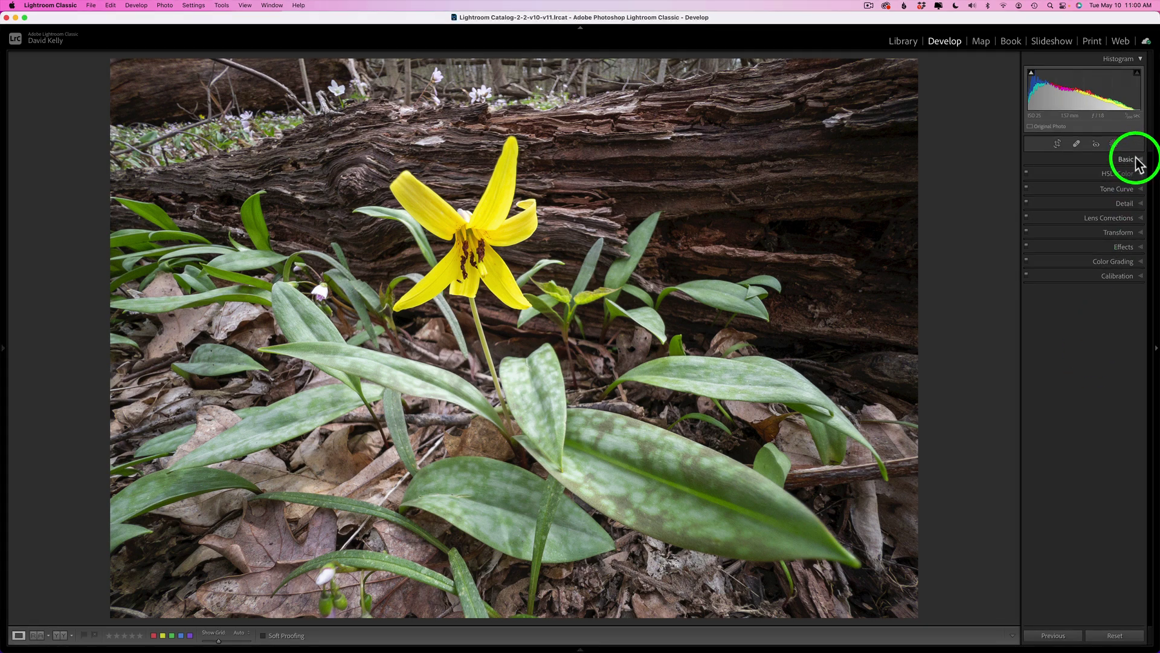
click(1136, 157)
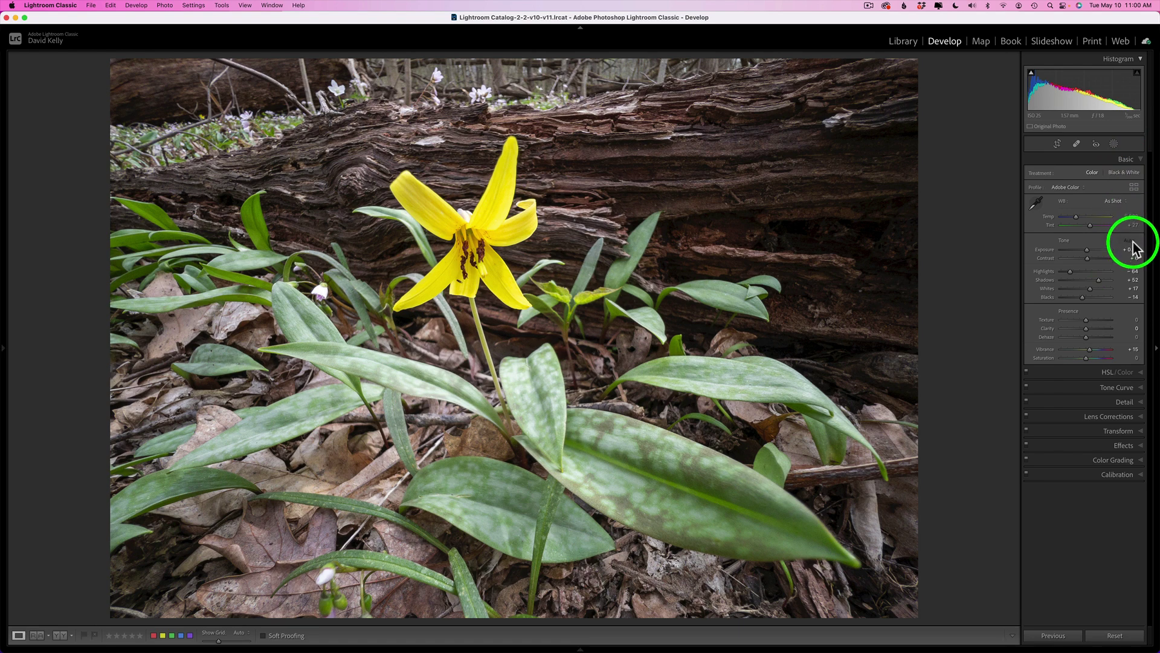
click(1126, 160)
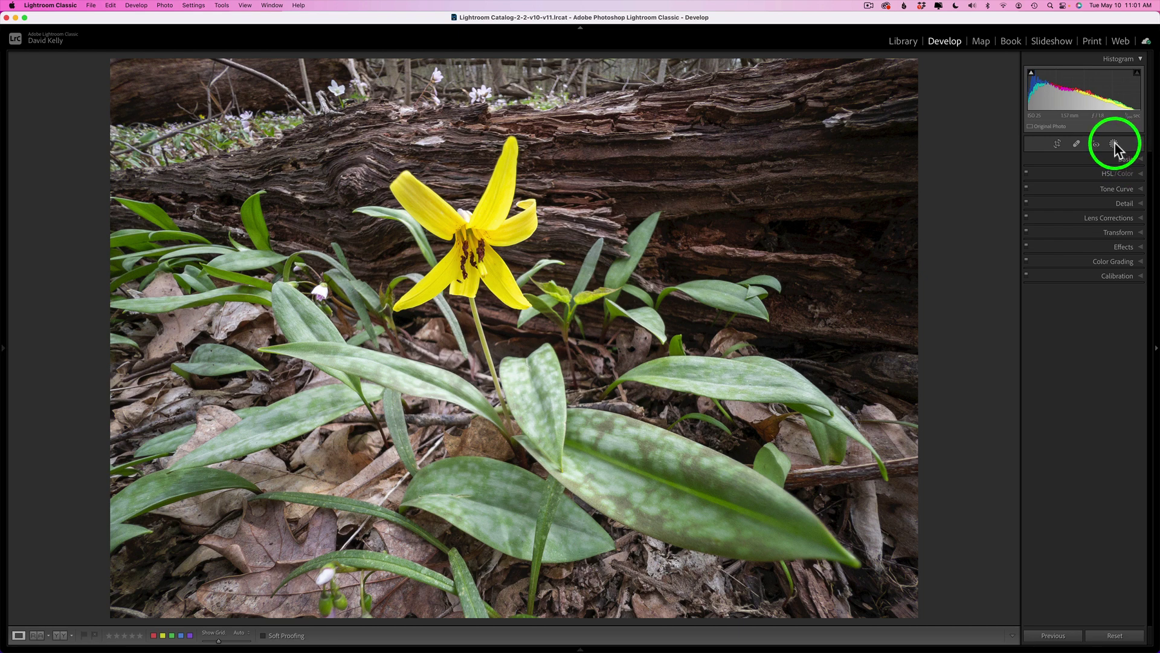
Step: Create a linear gradient mask over the background above the yellow flower, fading out across the flower's upper petal
click(1115, 145)
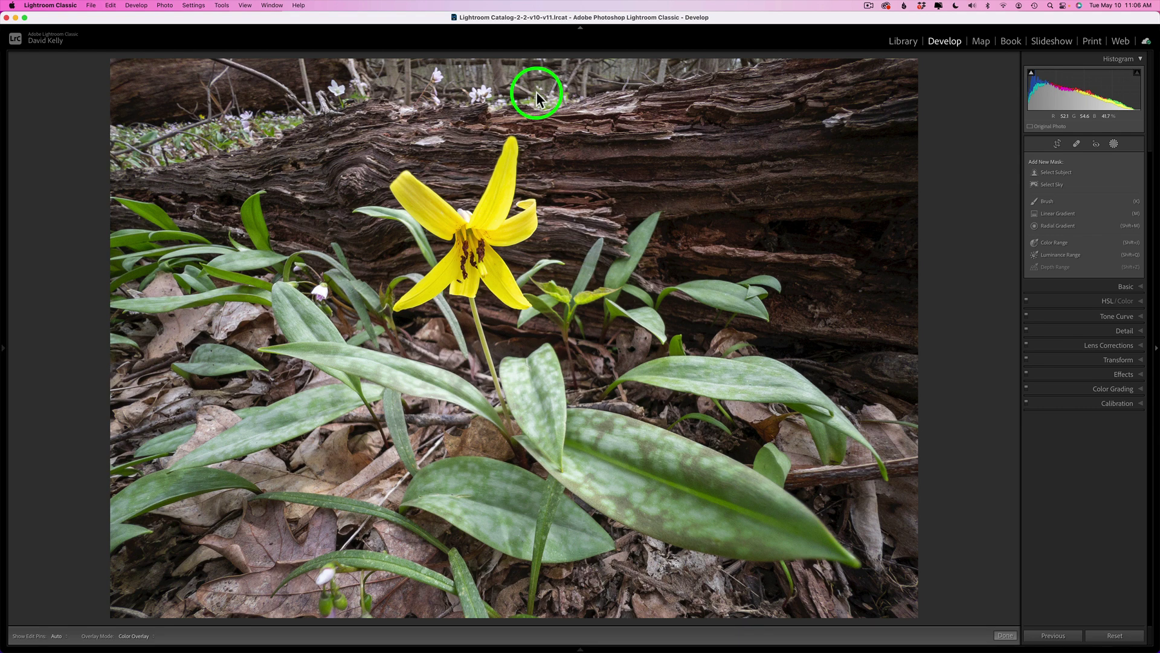
click(1071, 214)
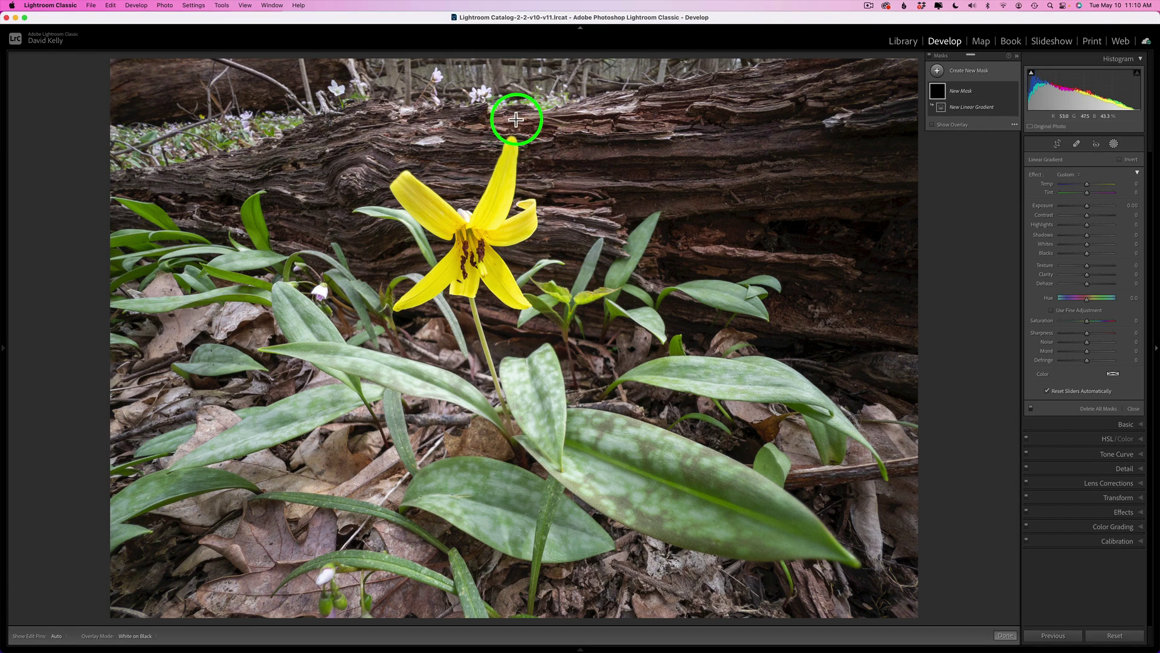
drag(516, 119, 521, 175)
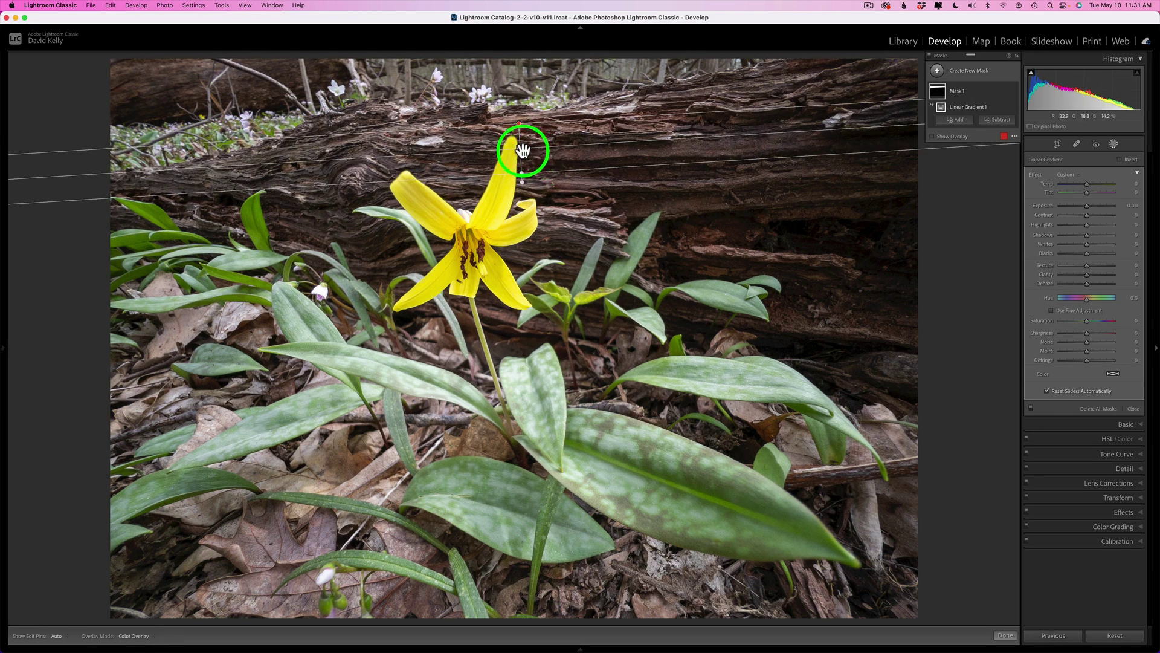
mouse_move(521, 150)
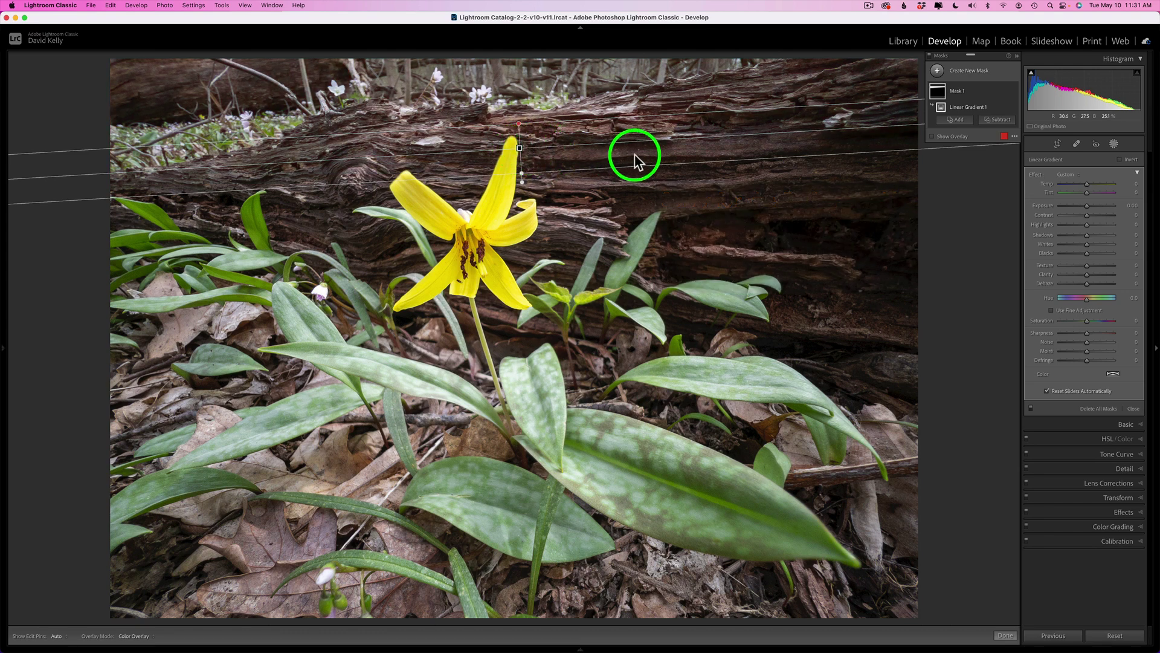
Step: Show the red mask overlay and raise its opacity, keeping it on the affected area
click(933, 137)
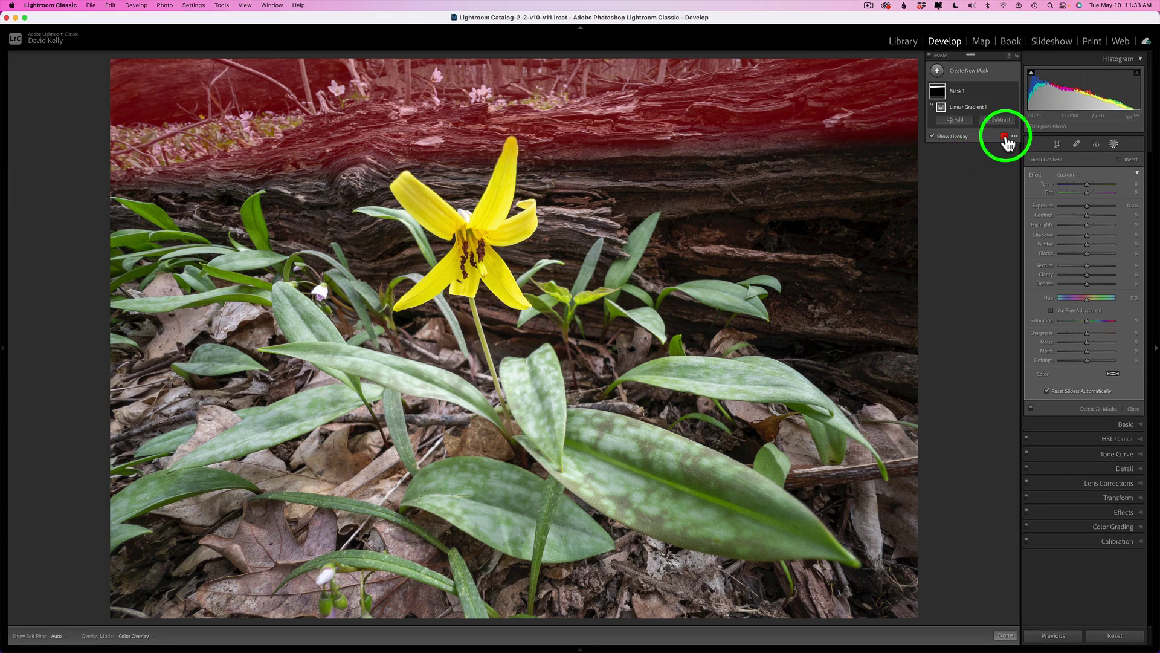
click(1004, 137)
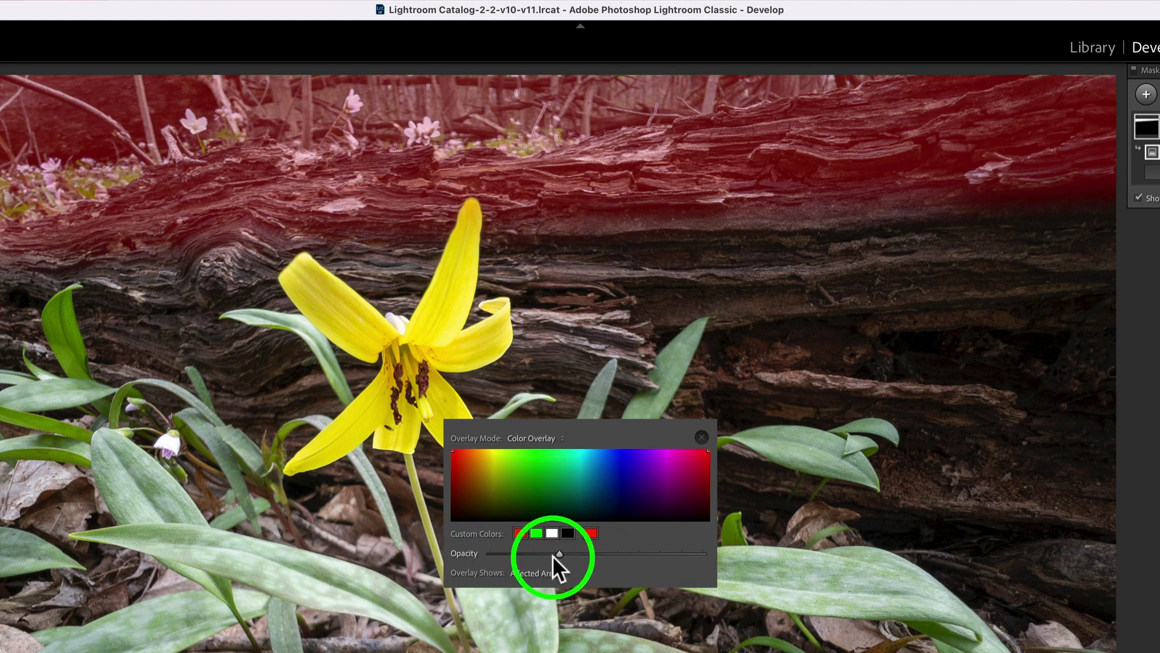
drag(560, 552, 588, 550)
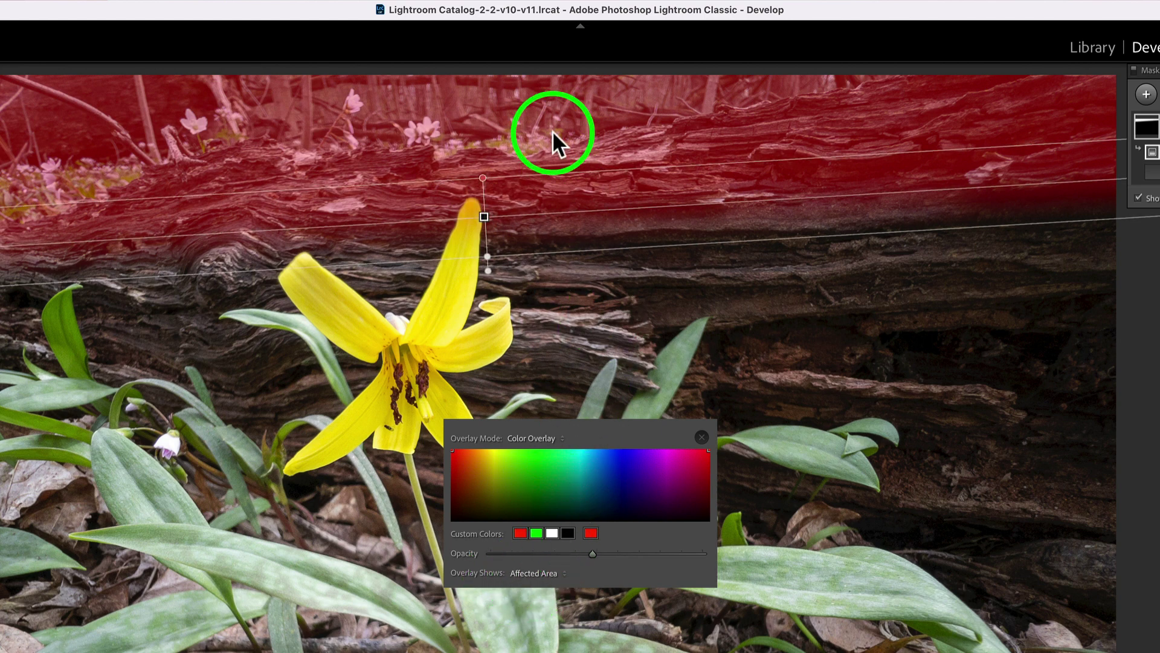
click(564, 574)
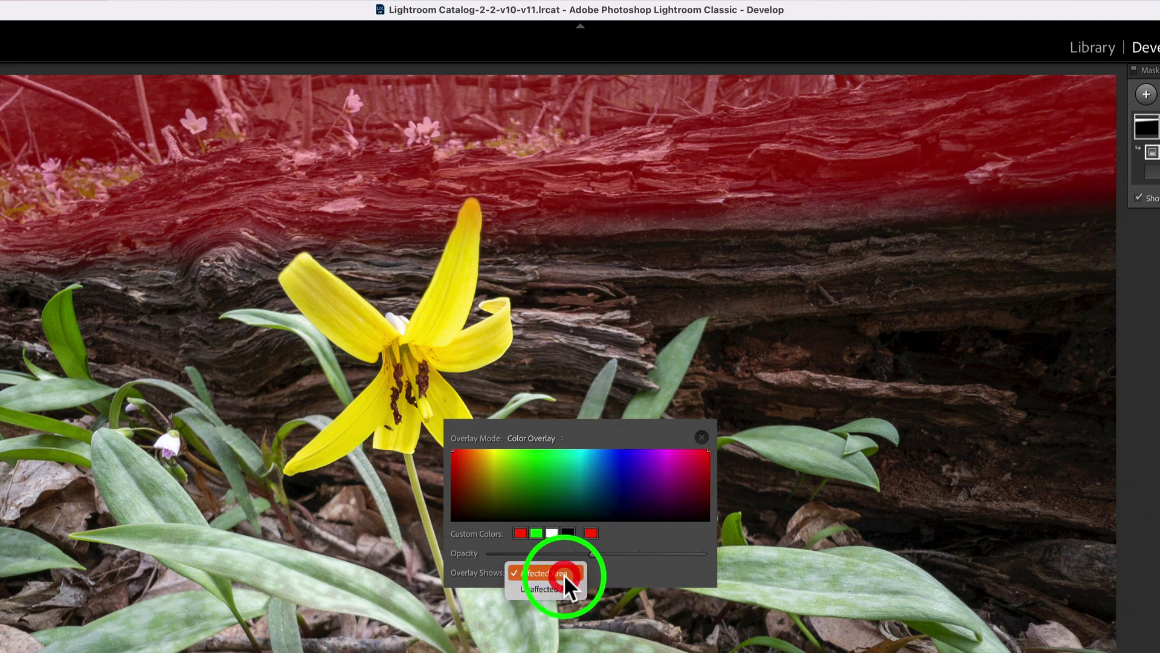
click(640, 571)
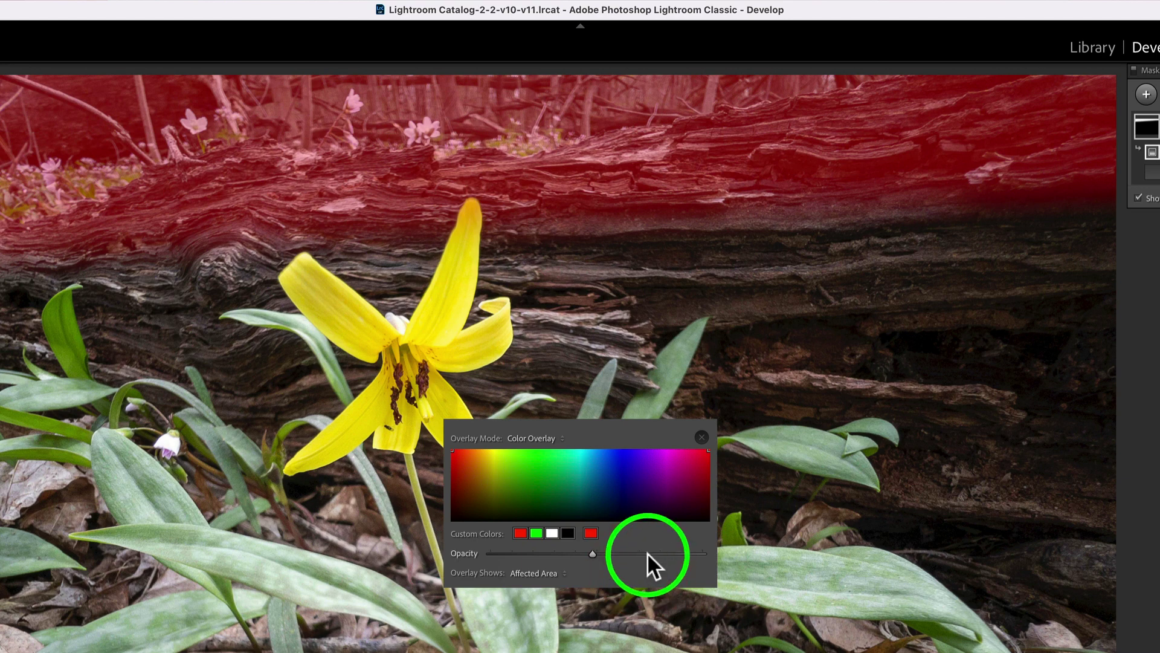
click(702, 436)
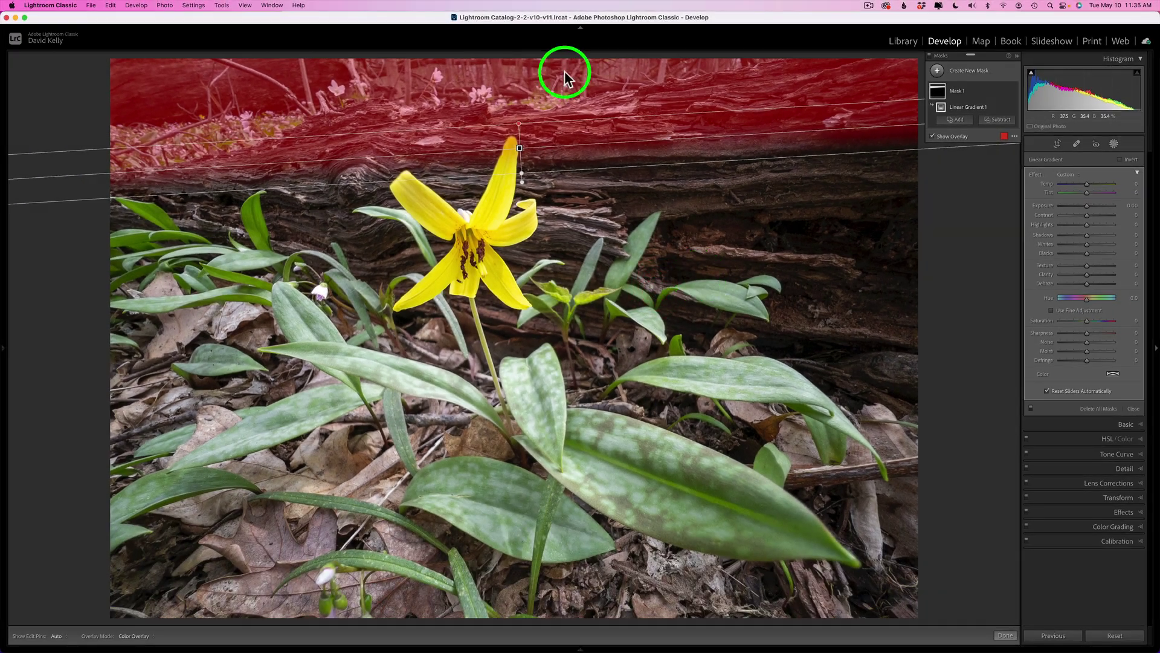
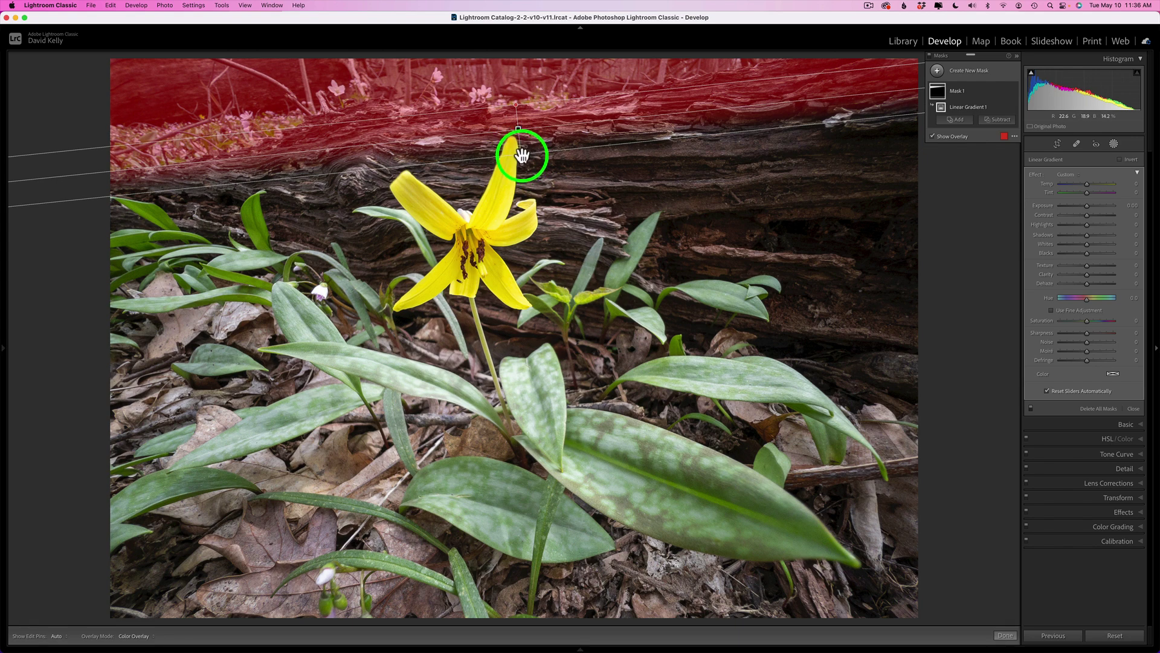
Step: Tilt, raise and narrow the linear gradient so its transition follows the log's upper edge, checking it with the overlay
key(shift+w)
drag(521, 154, 511, 131)
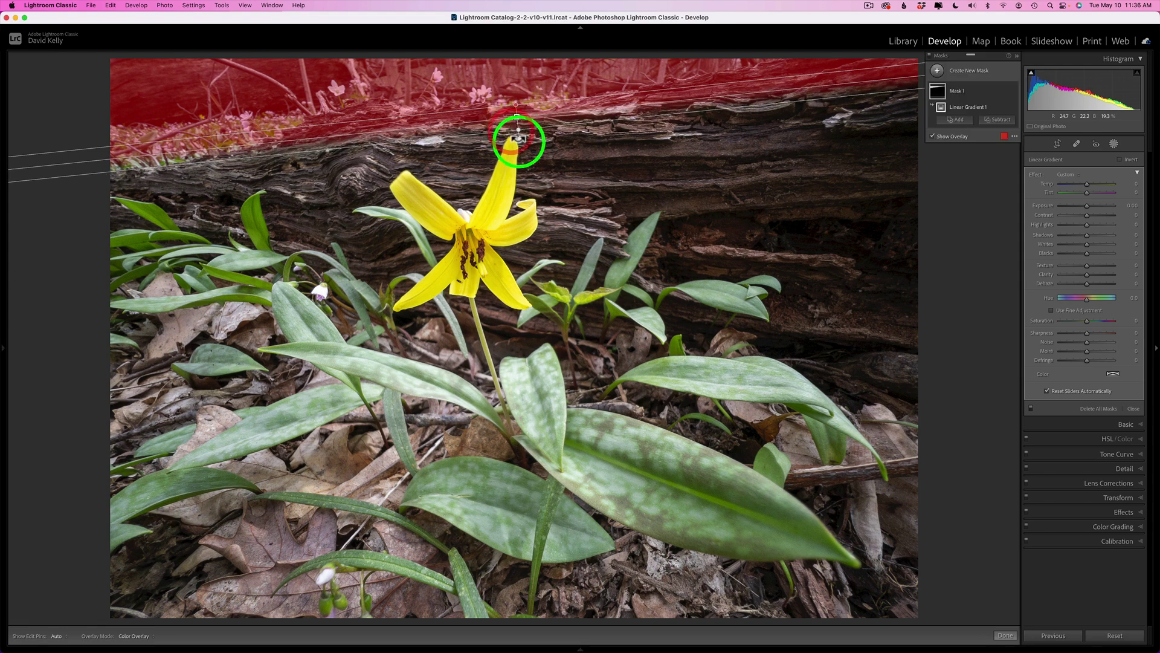
drag(518, 139, 518, 139)
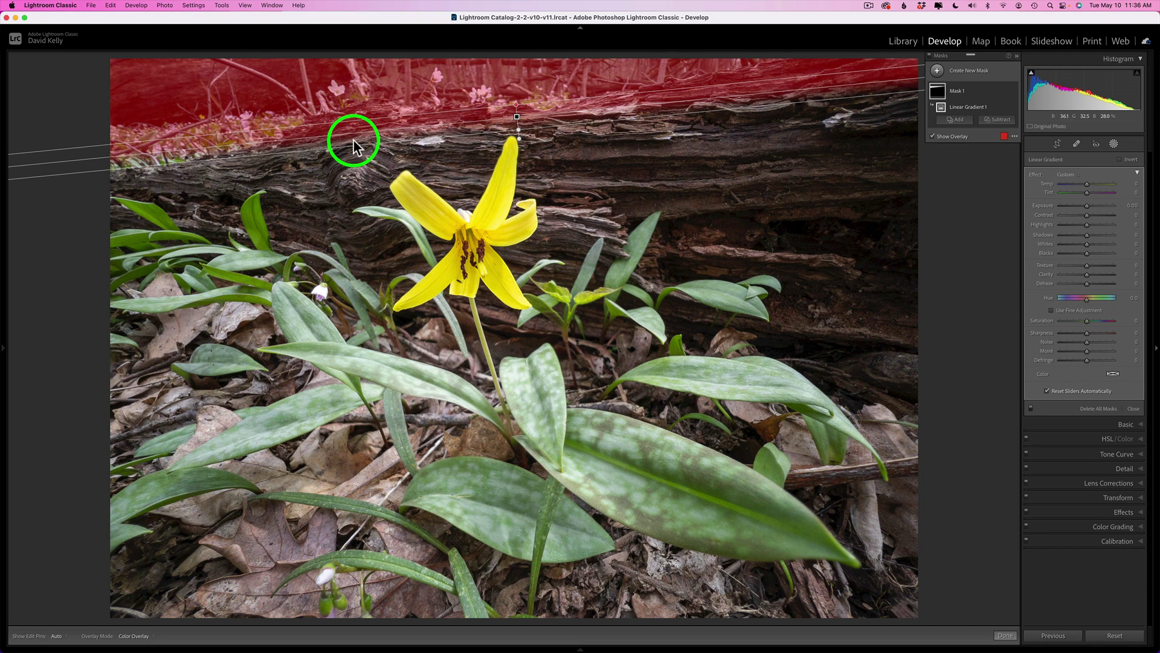
click(931, 136)
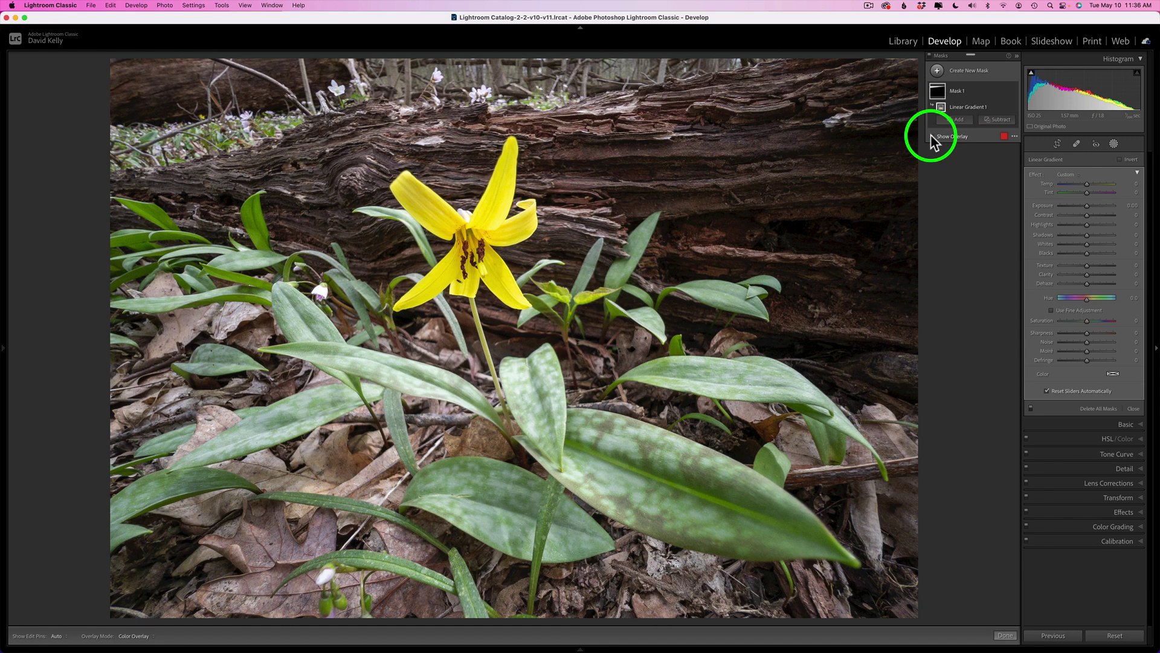
click(931, 136)
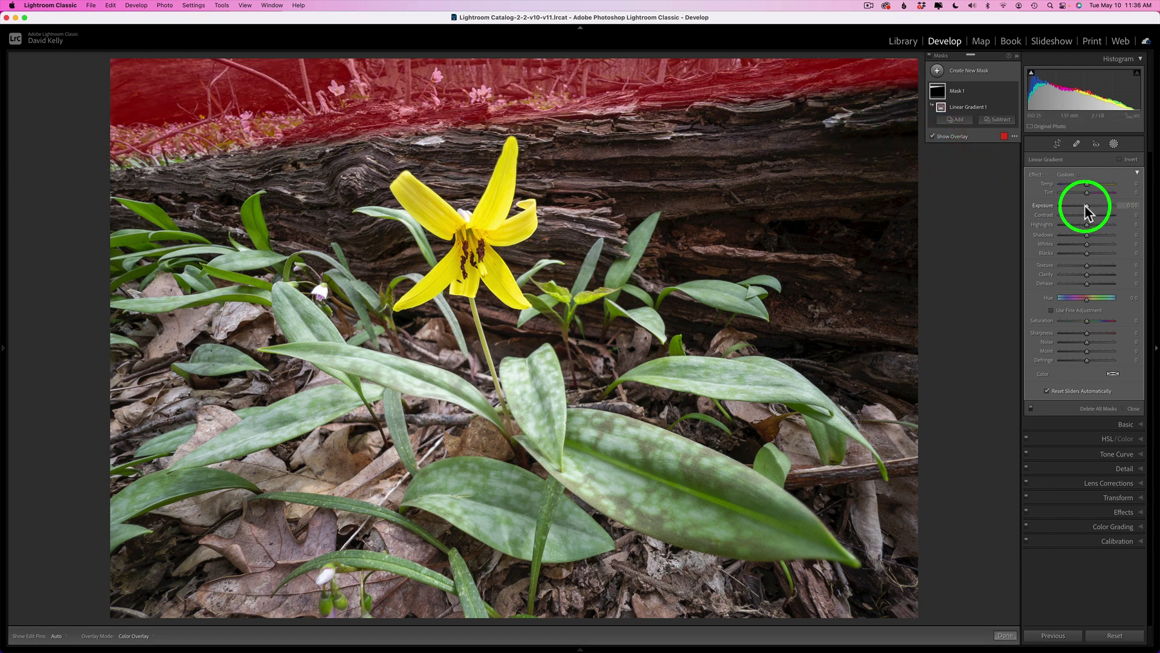
Step: Darken the masked background to an exposure of -0.79 and hide the mask overlay
drag(1086, 205, 1082, 204)
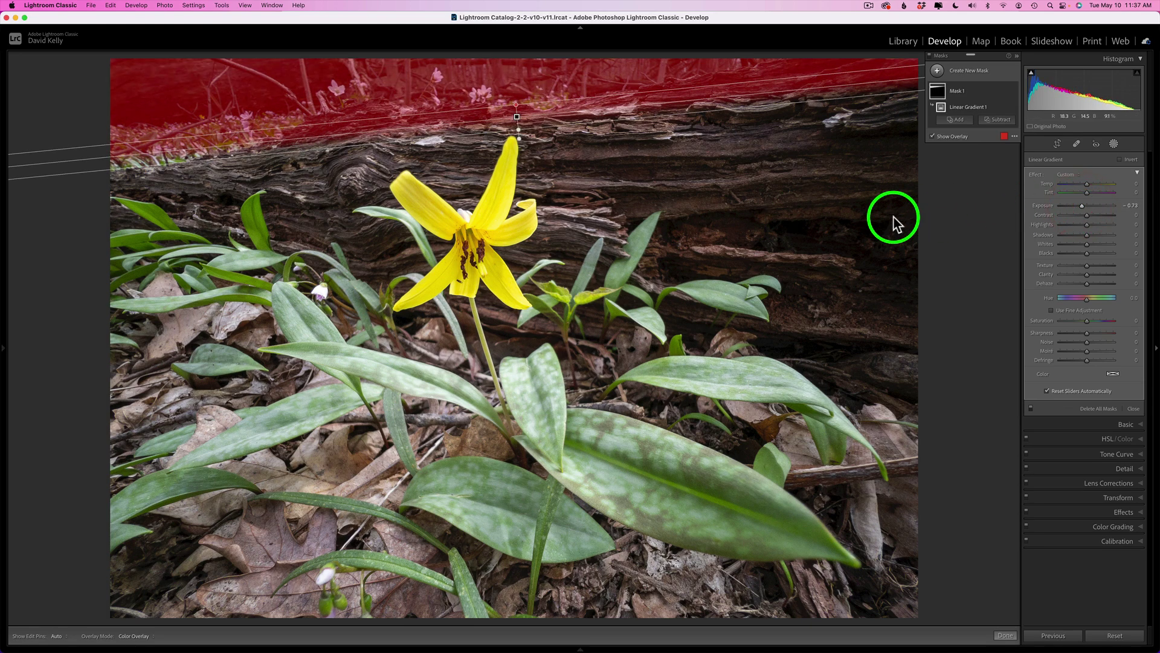
click(932, 136)
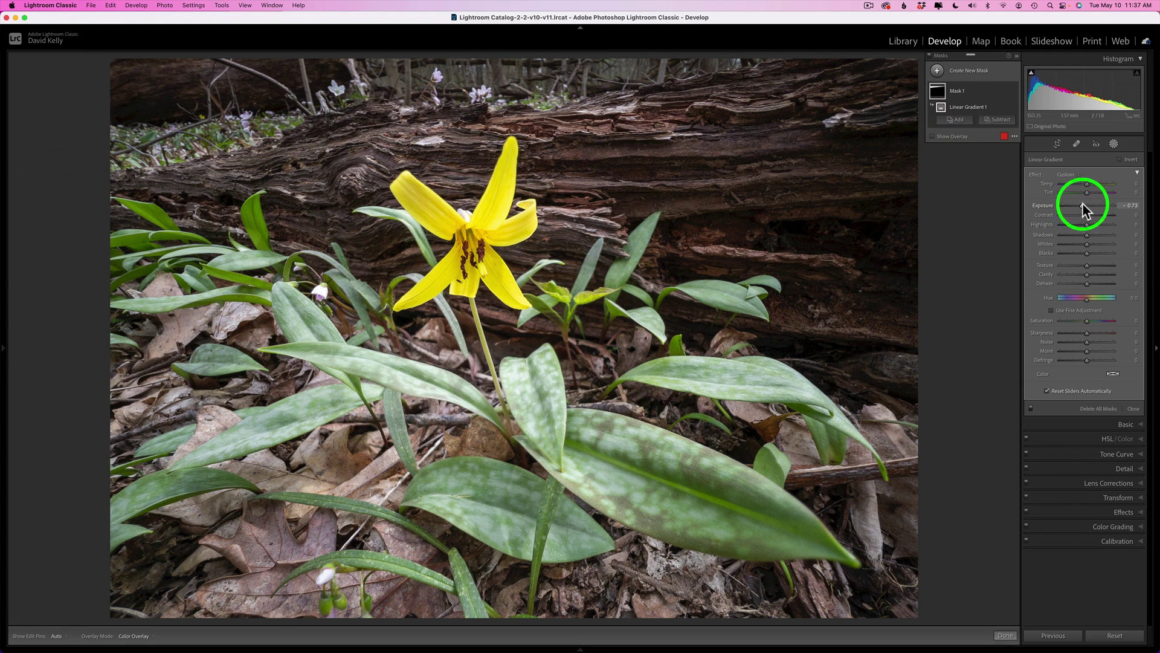
drag(1082, 202, 1081, 201)
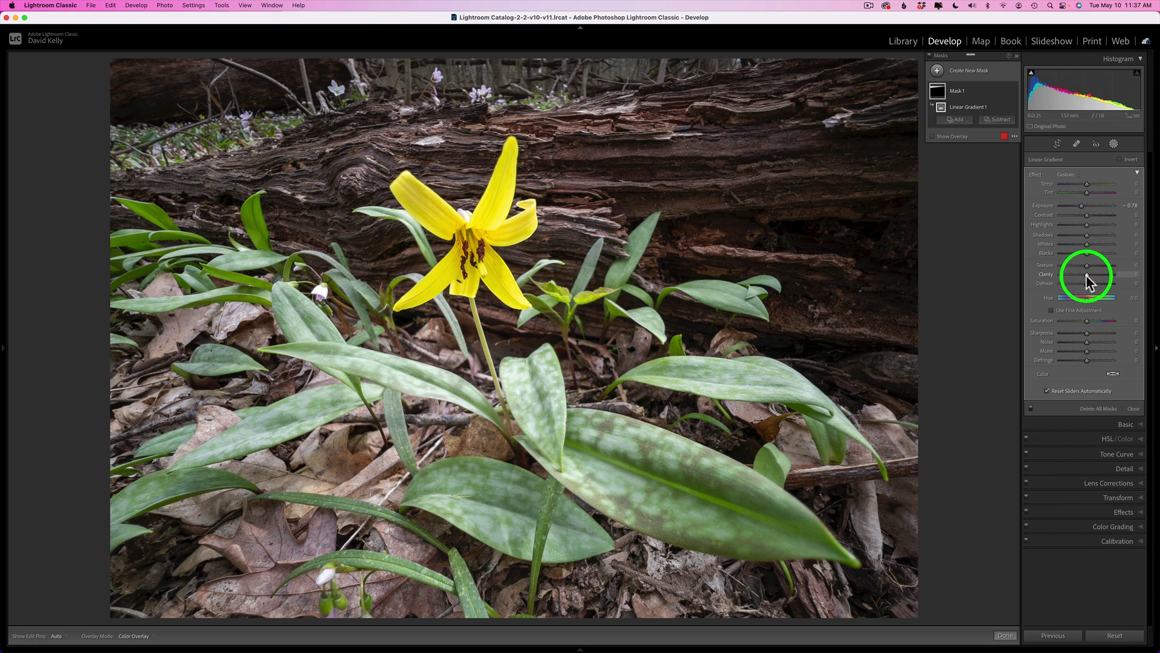
Step: Soften the masked background by lowering Clarity to -43 and Texture to -40
drag(1083, 275, 1056, 274)
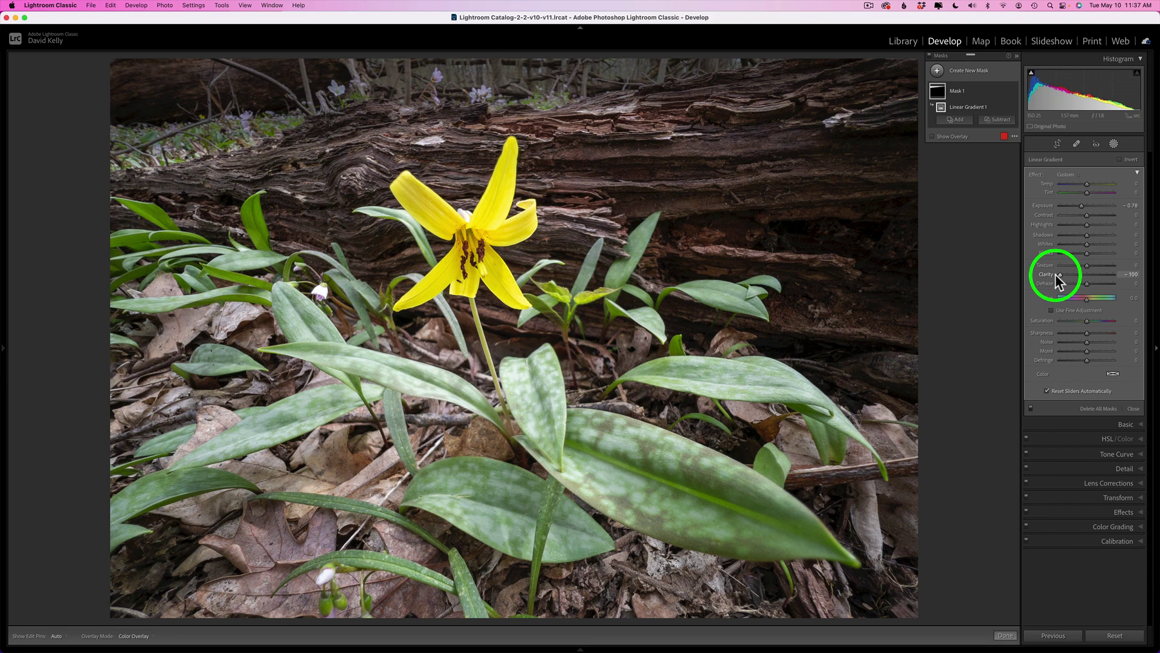
drag(1064, 275, 1077, 275)
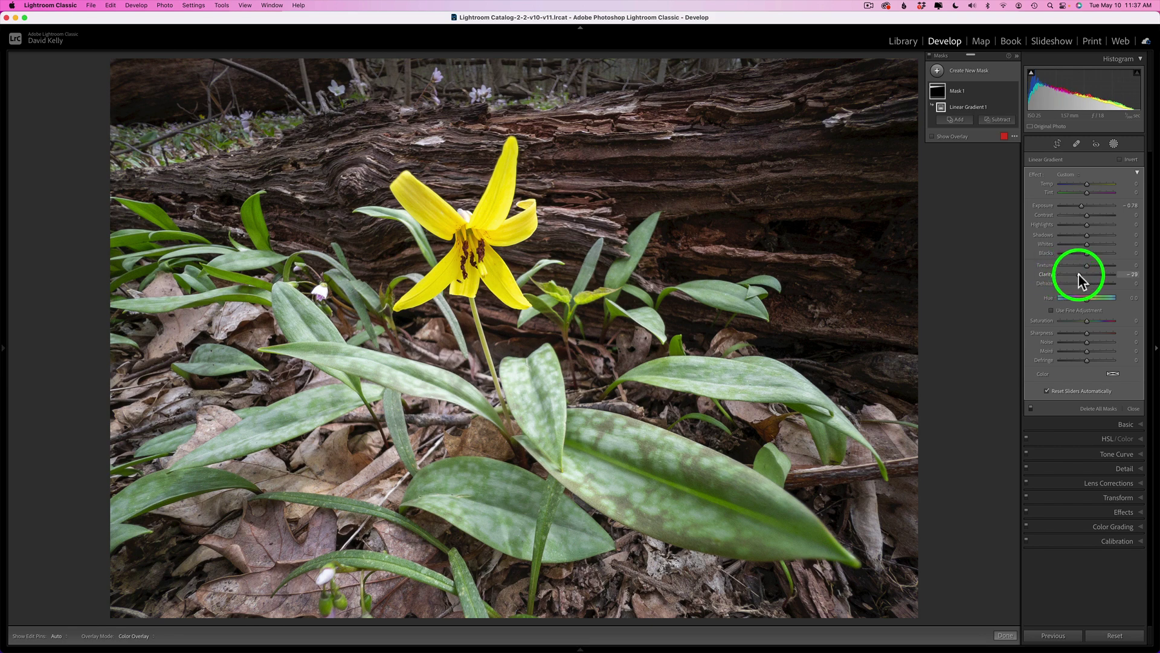
drag(1075, 279, 1075, 266)
click(1087, 266)
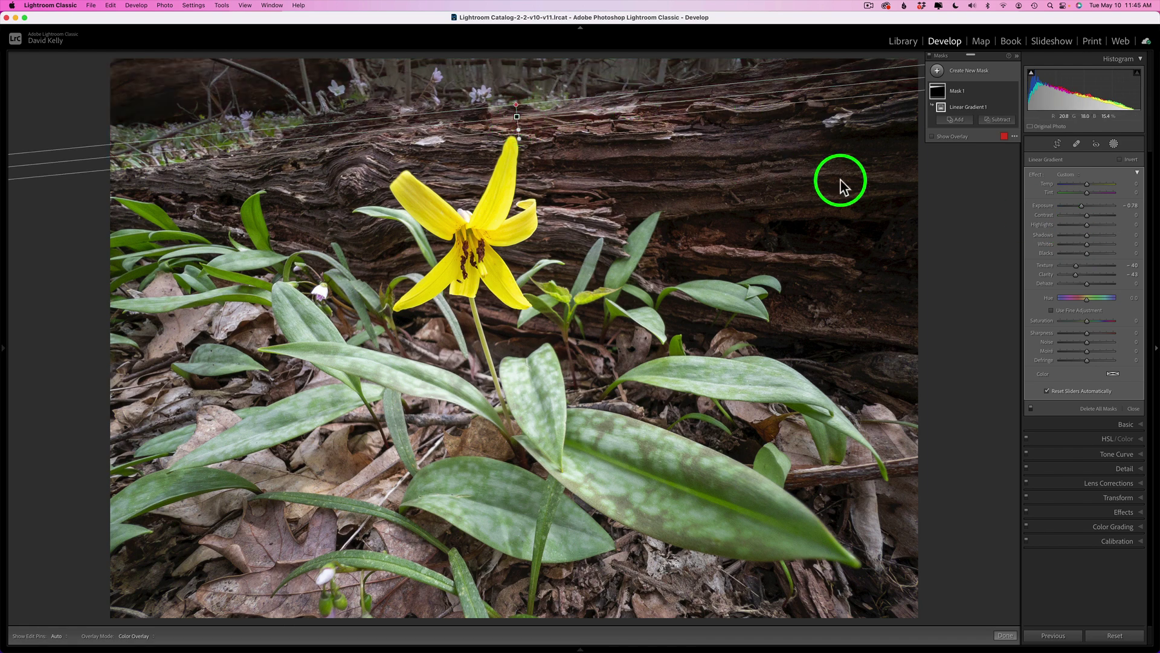
Step: Try adding a radial gradient over the leaves below the flower to the background mask, and delete that gradient again
click(959, 119)
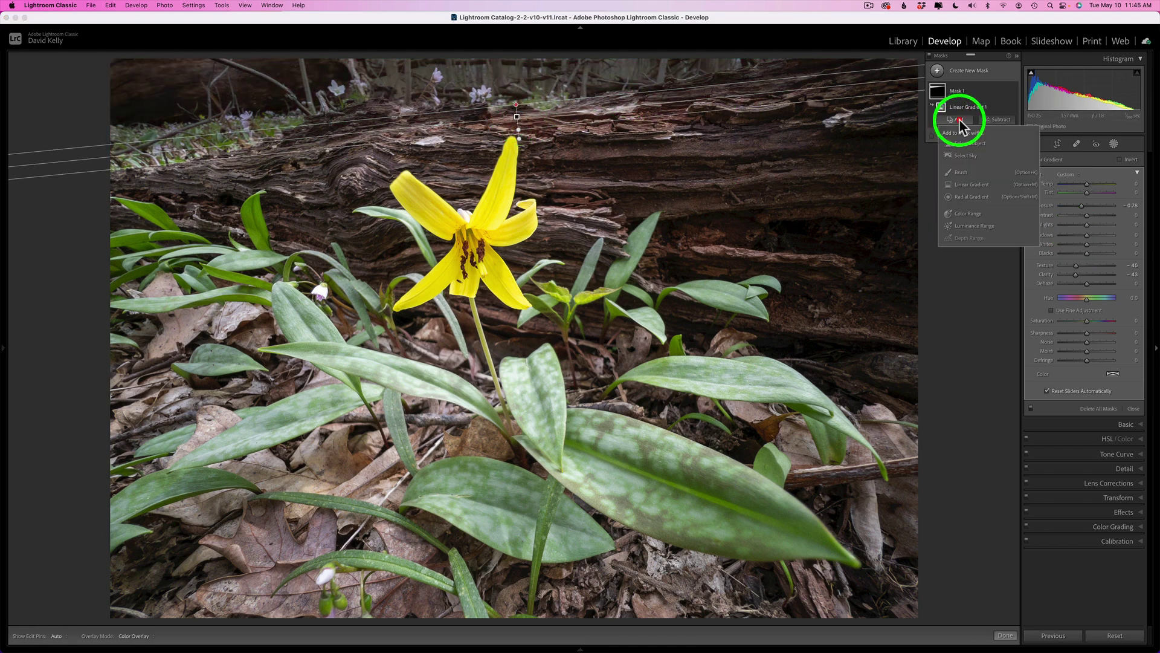
click(971, 197)
drag(520, 385, 710, 497)
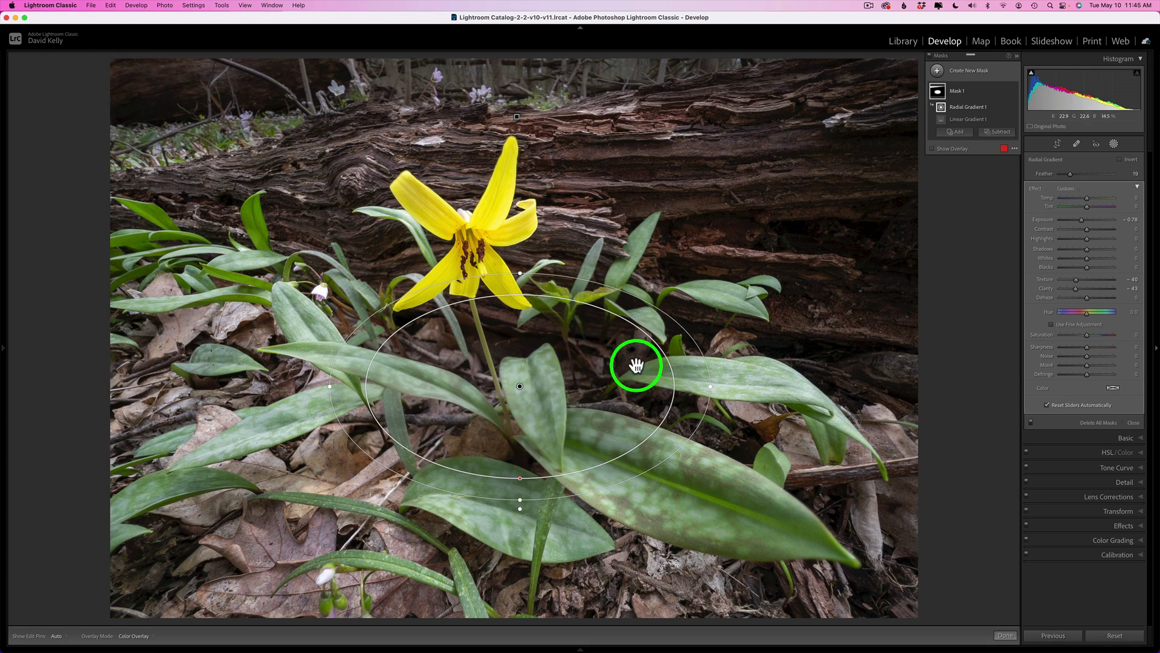
mouse_move(960, 98)
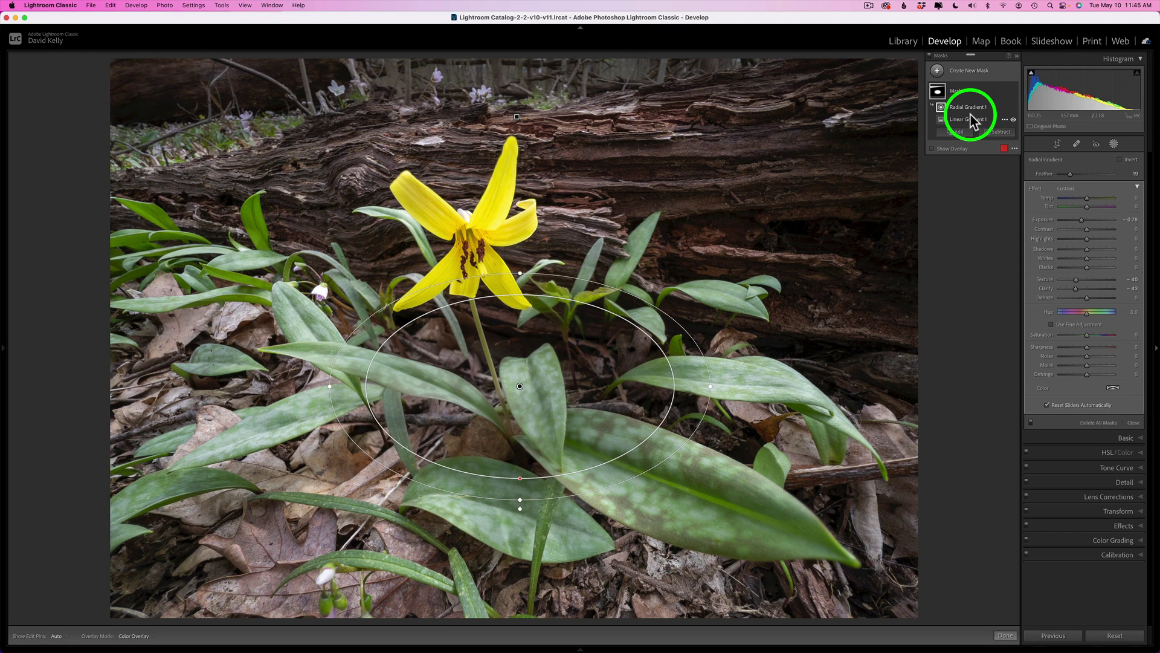
click(1005, 107)
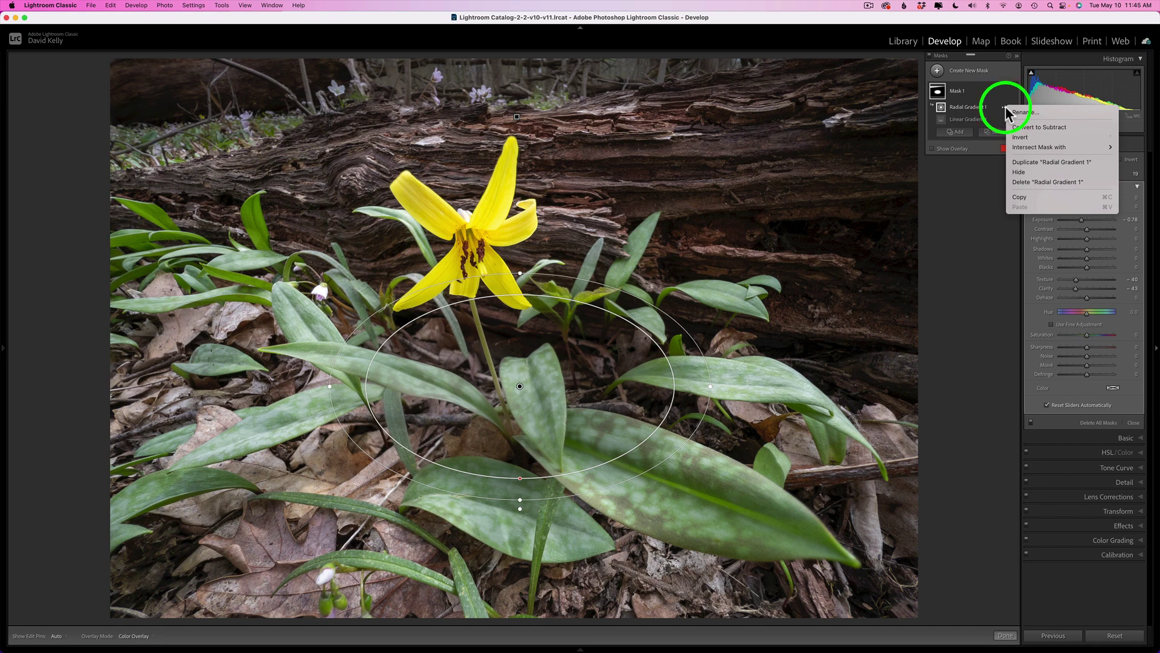
click(1031, 183)
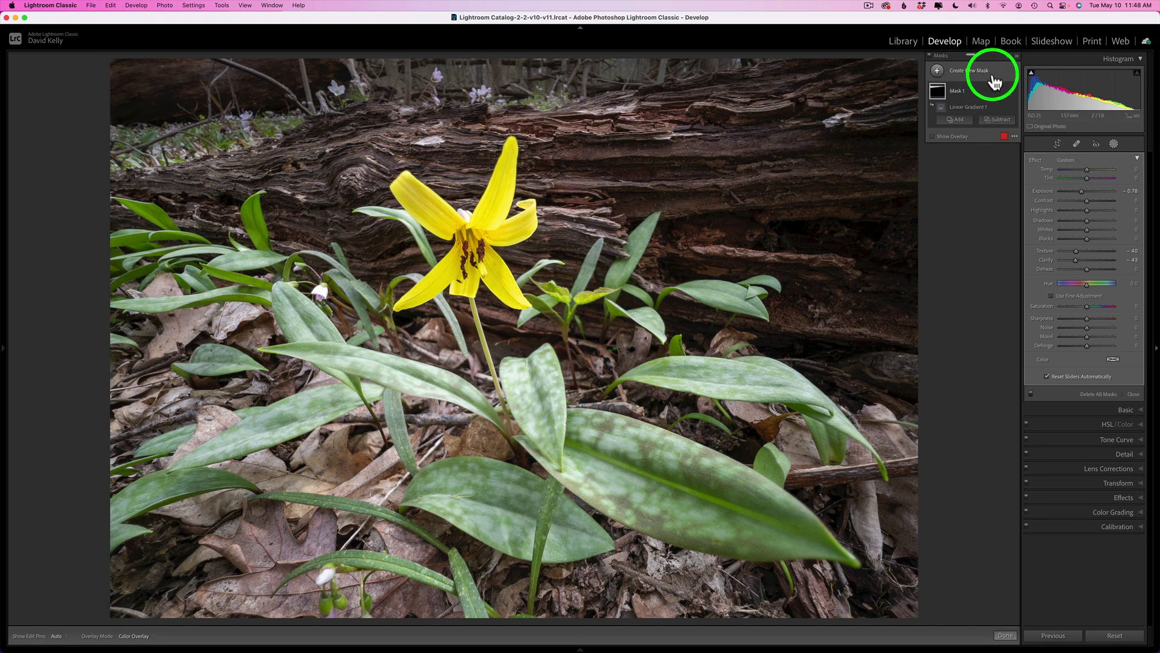
Step: Create a new mask with a radial gradient over the leaves below the flower, tilting it and shifting it slightly downward
click(937, 71)
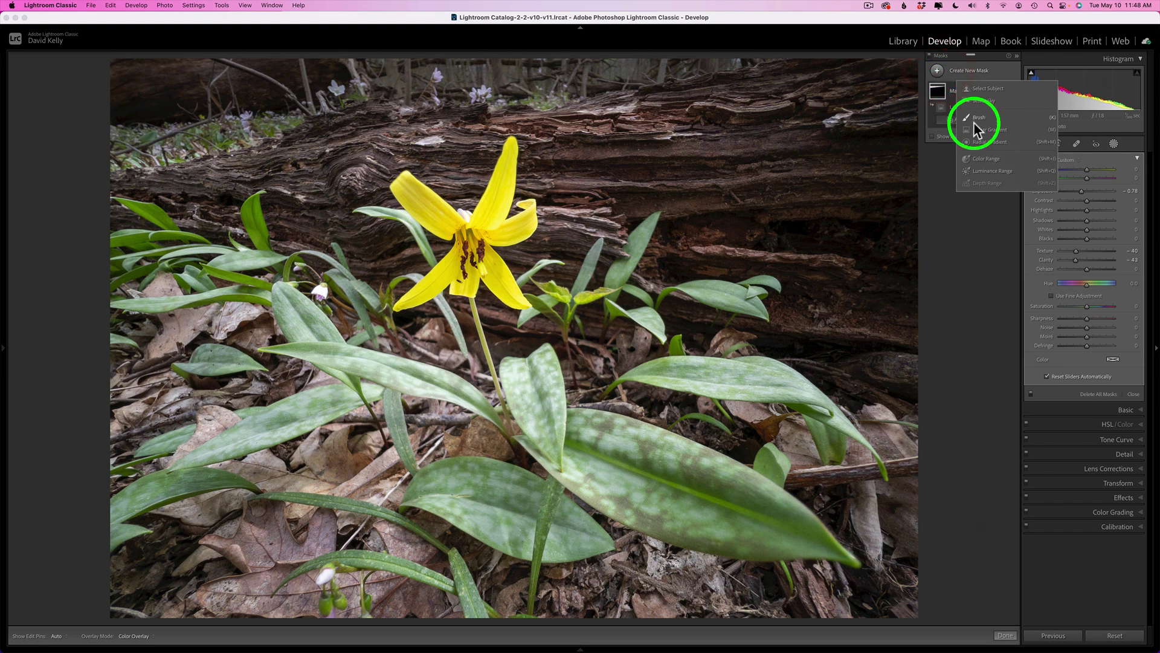
click(983, 141)
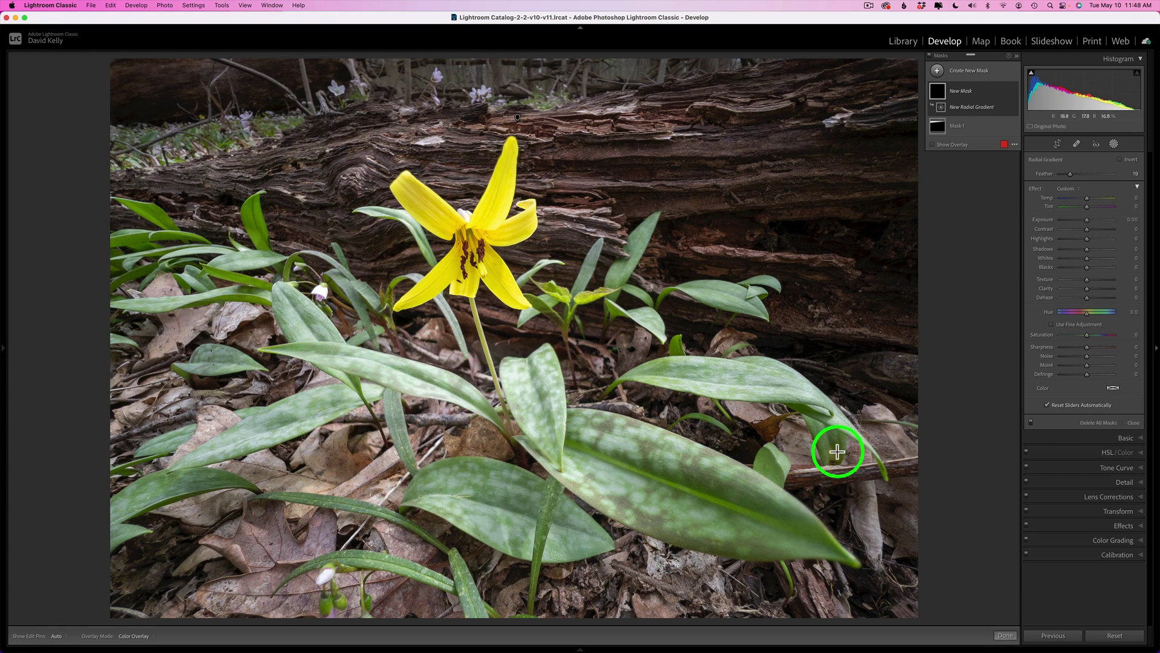
mouse_move(532, 410)
mouse_down()
mouse_move(730, 528)
mouse_move(820, 542)
mouse_up()
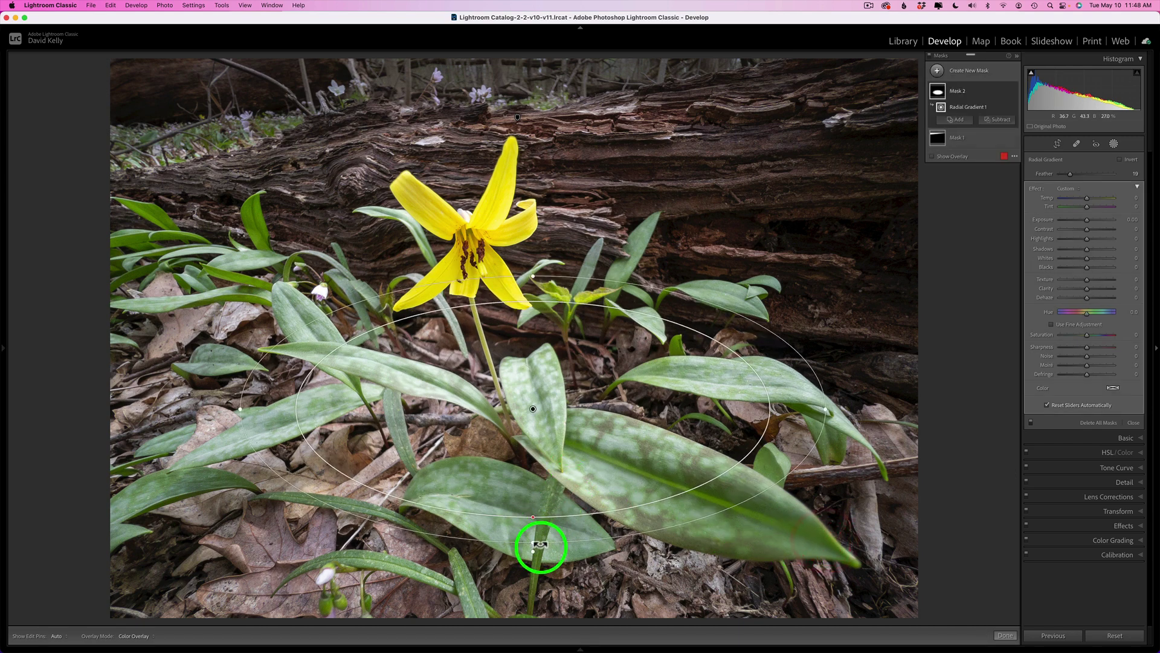
drag(533, 551, 497, 552)
mouse_move(536, 409)
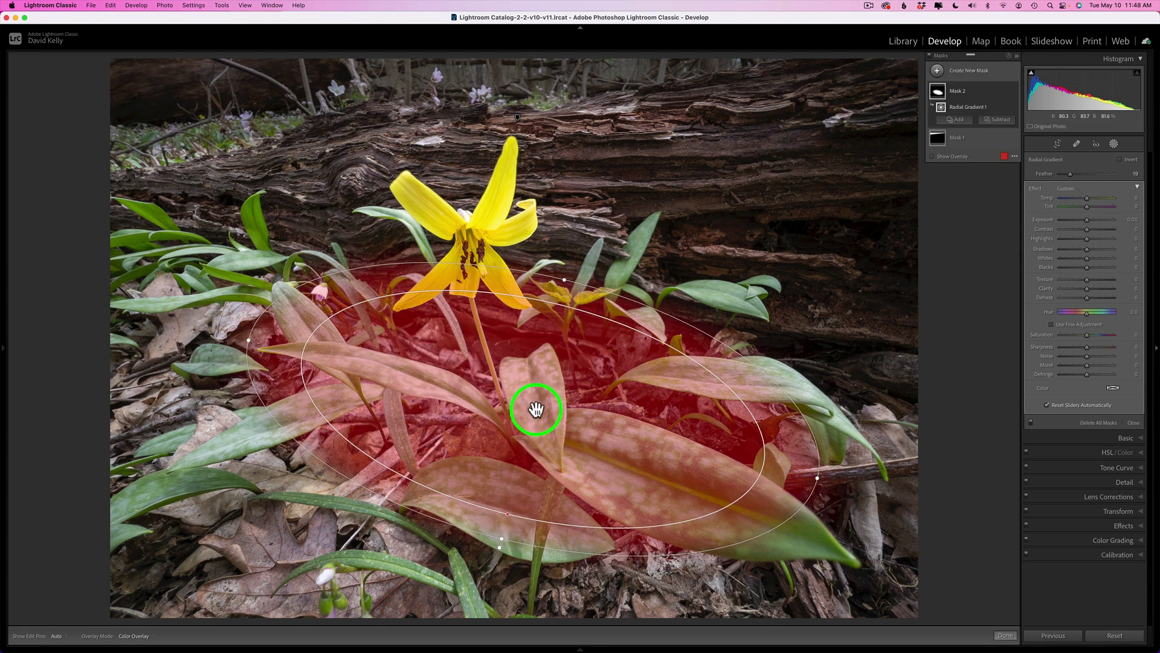
drag(534, 410, 532, 417)
mouse_move(531, 417)
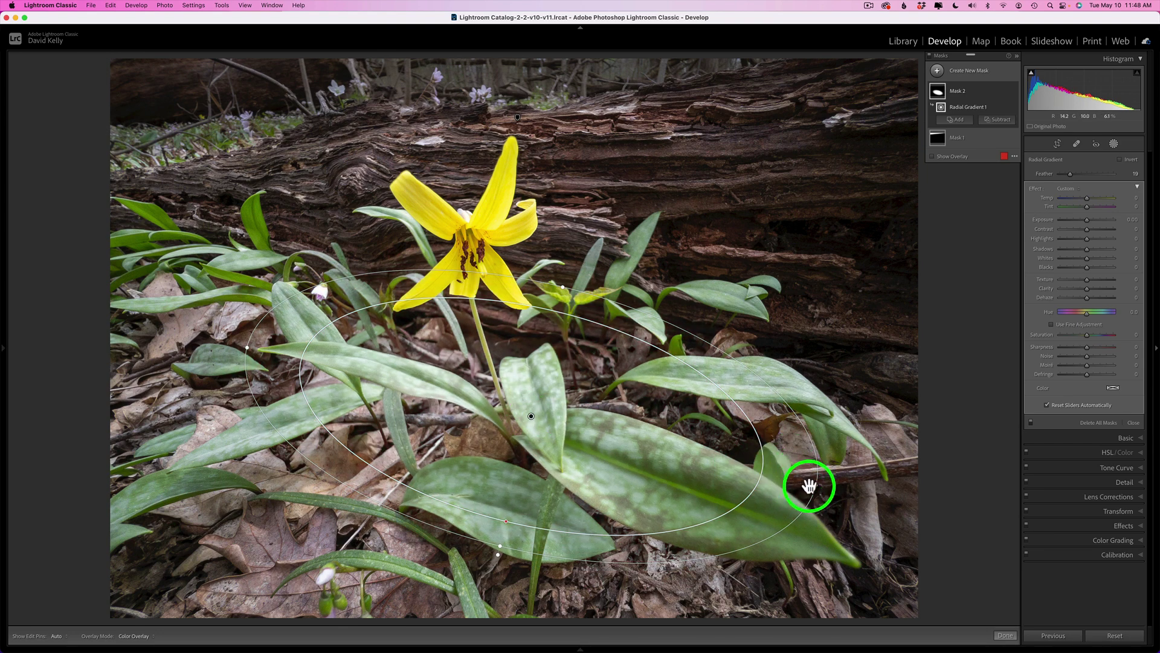
Step: Stretch the leaf gradient across the full width of the plant, set its feather to 26, and fit its tilt and position to the leaves
drag(815, 487, 913, 511)
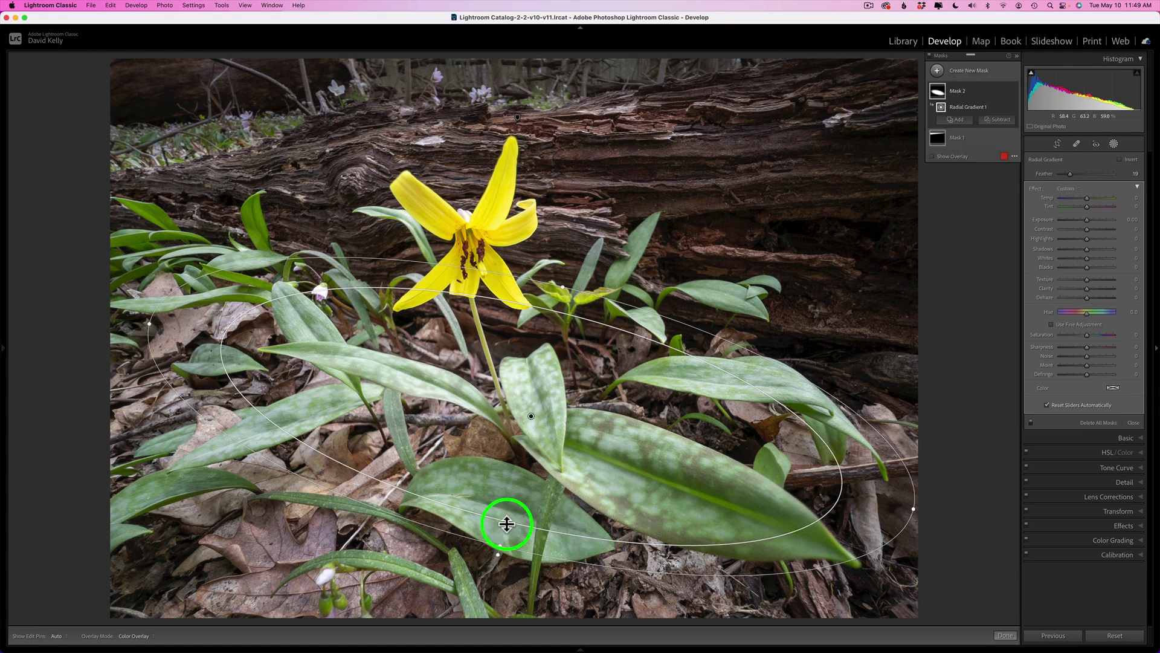
mouse_move(506, 521)
mouse_down()
mouse_move(508, 487)
mouse_move(511, 499)
mouse_up()
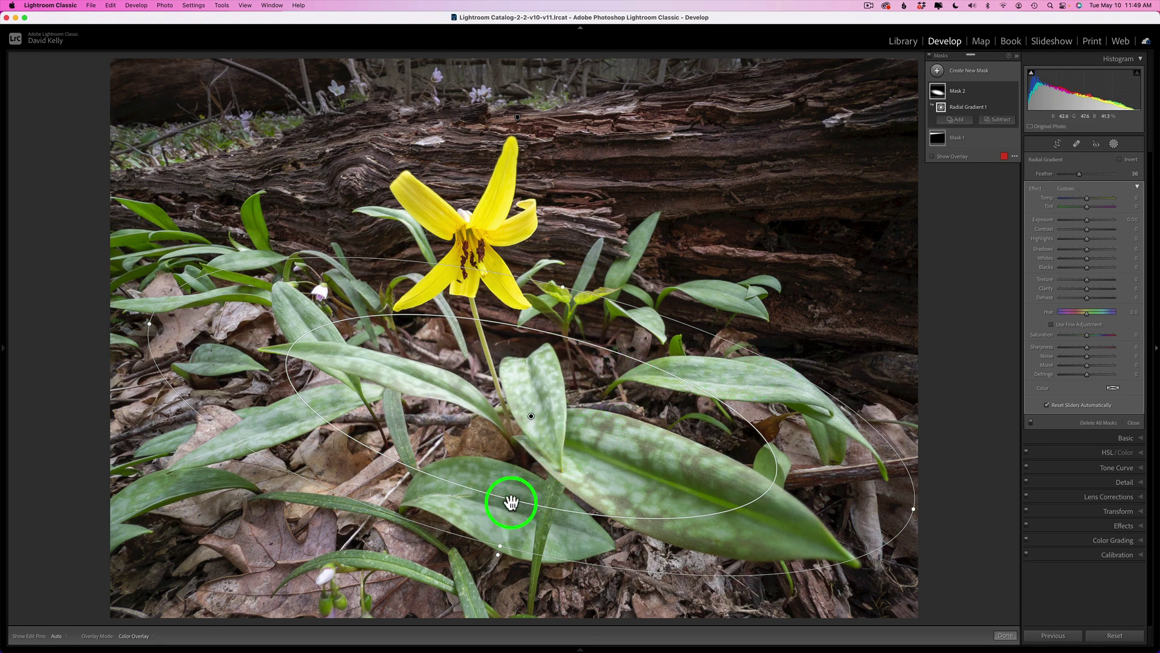
drag(511, 505, 505, 513)
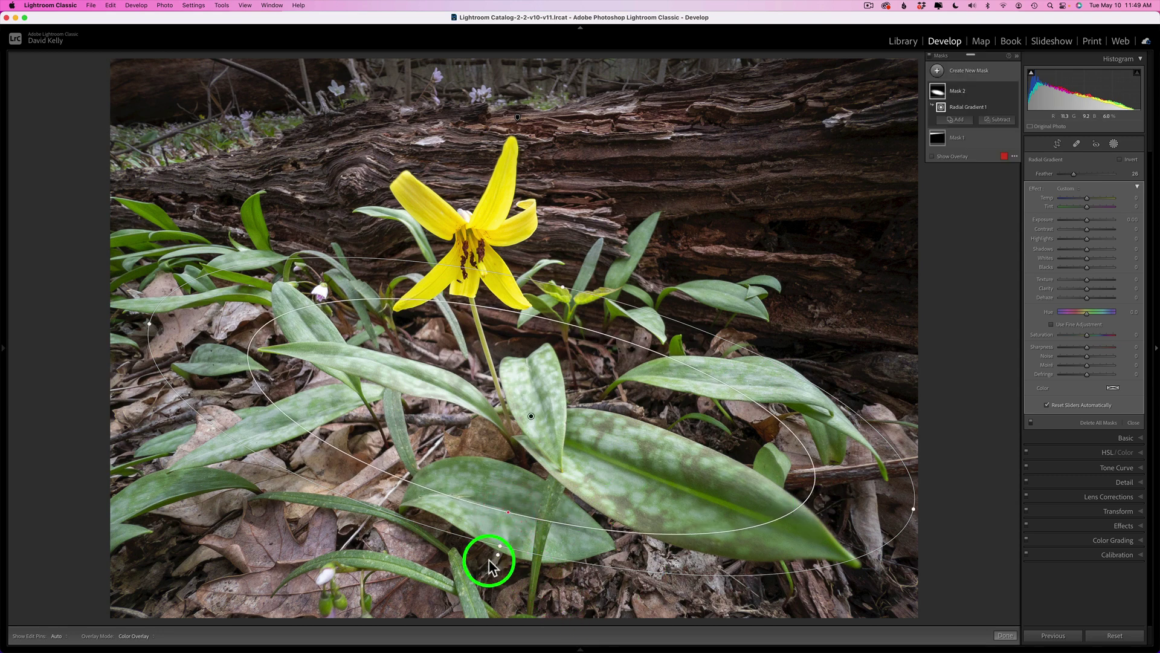
drag(497, 552, 493, 553)
drag(911, 518, 964, 538)
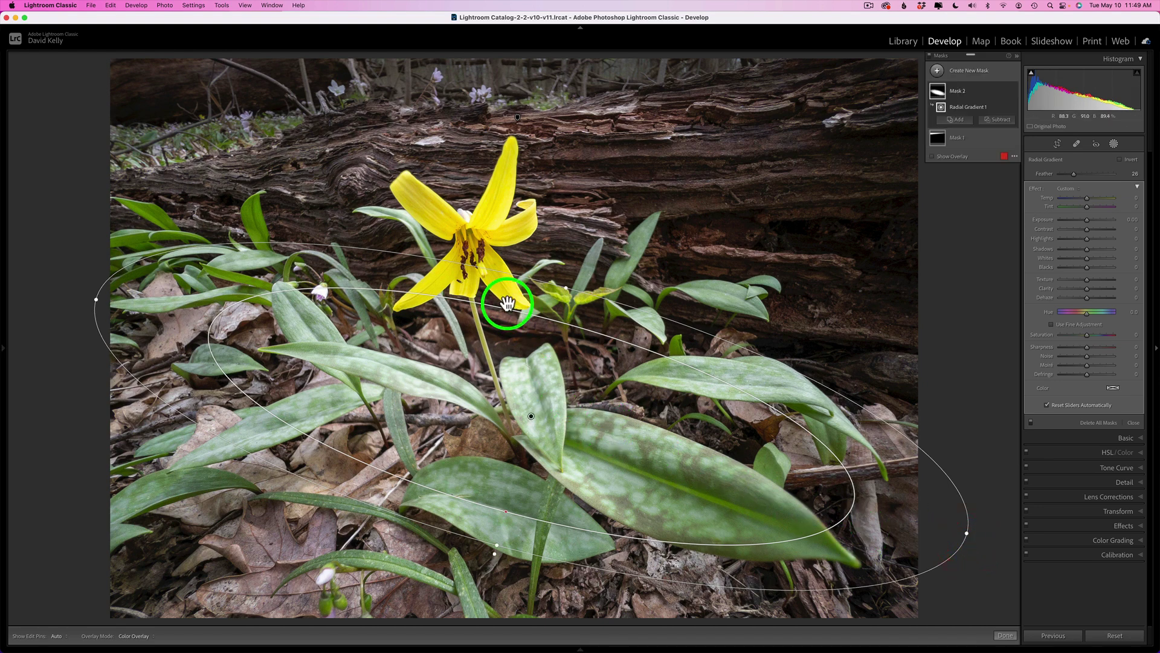
mouse_move(531, 417)
drag(531, 417, 526, 433)
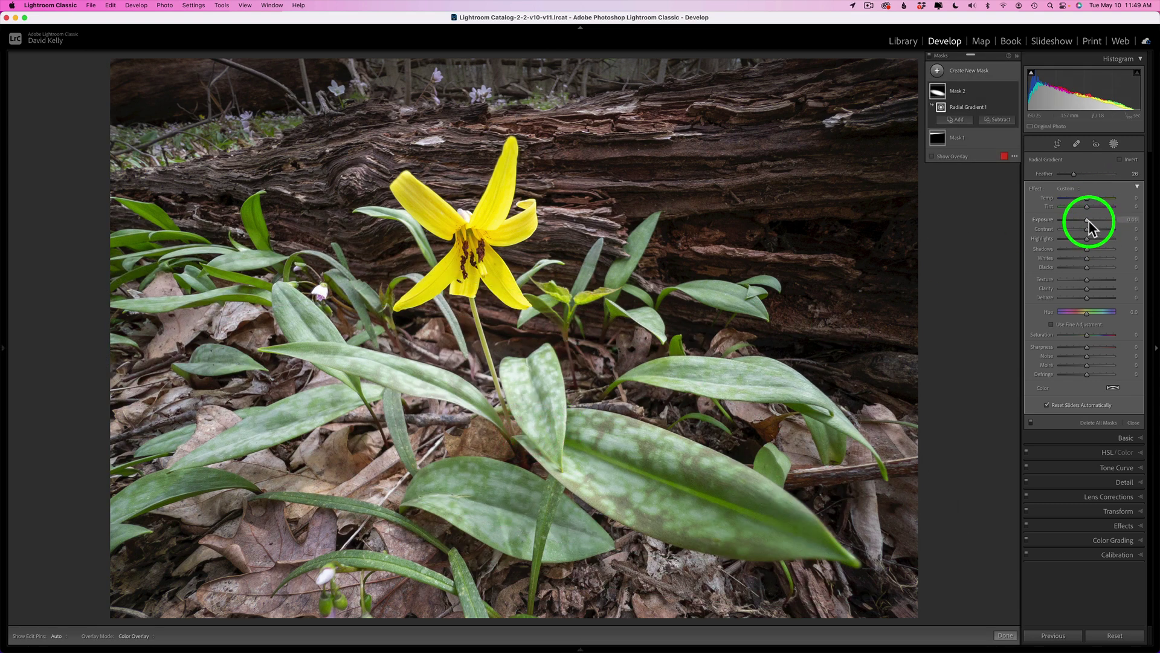
Step: Darken the masked leaves below the flower to an exposure of -0.38
drag(1087, 219, 1084, 220)
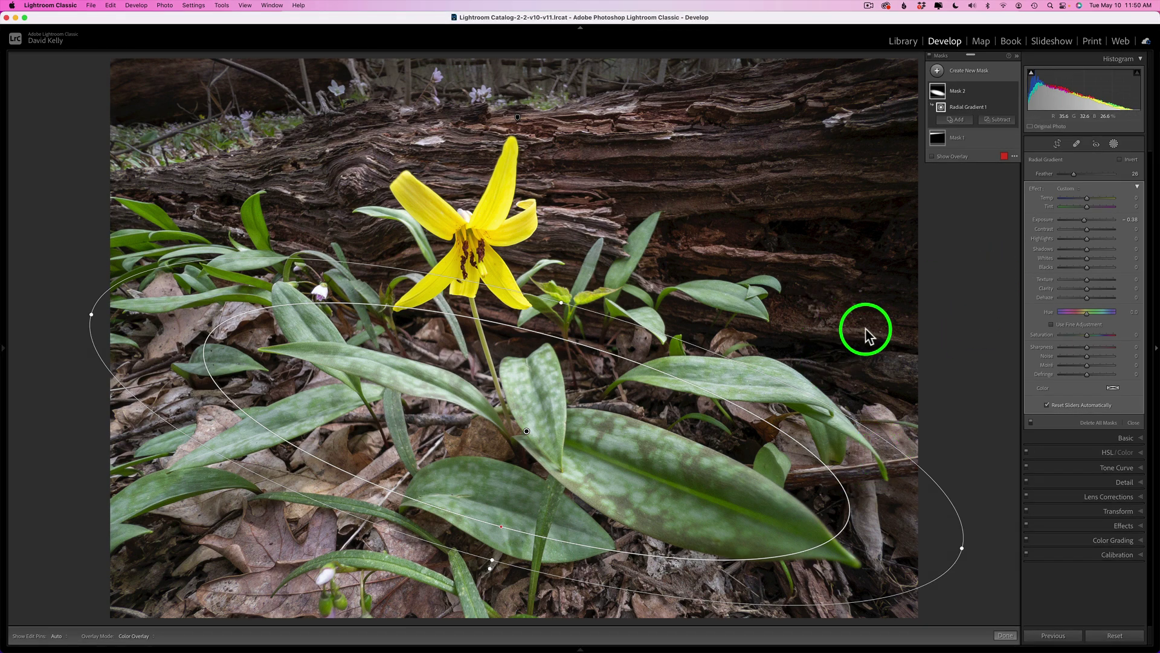
click(958, 123)
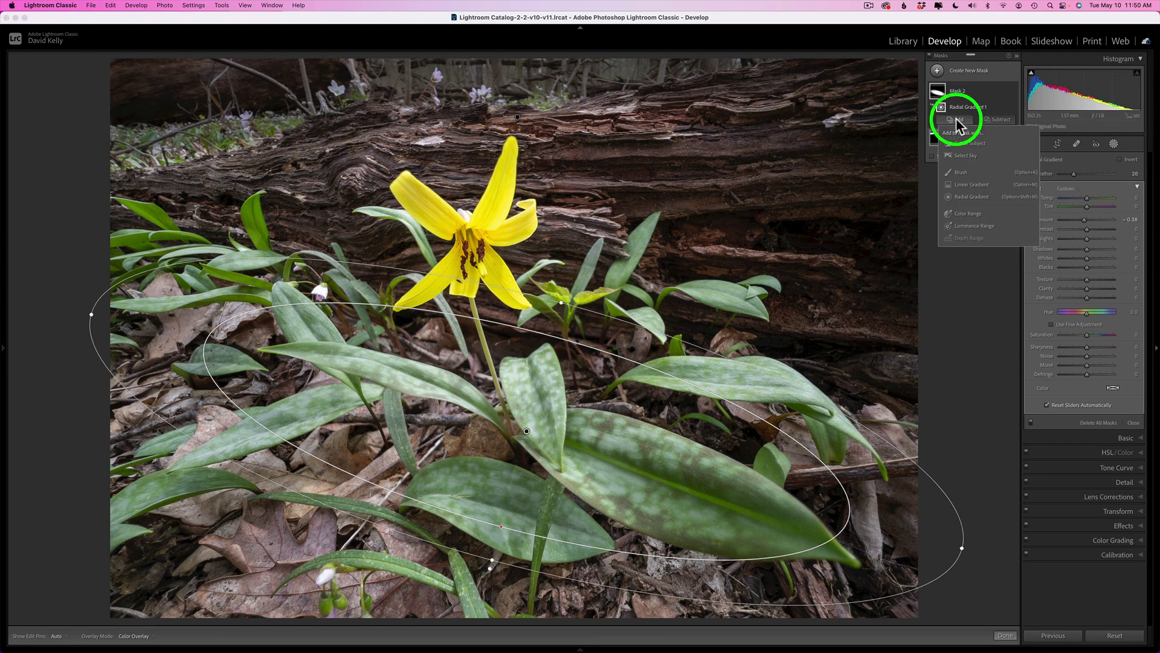
click(974, 289)
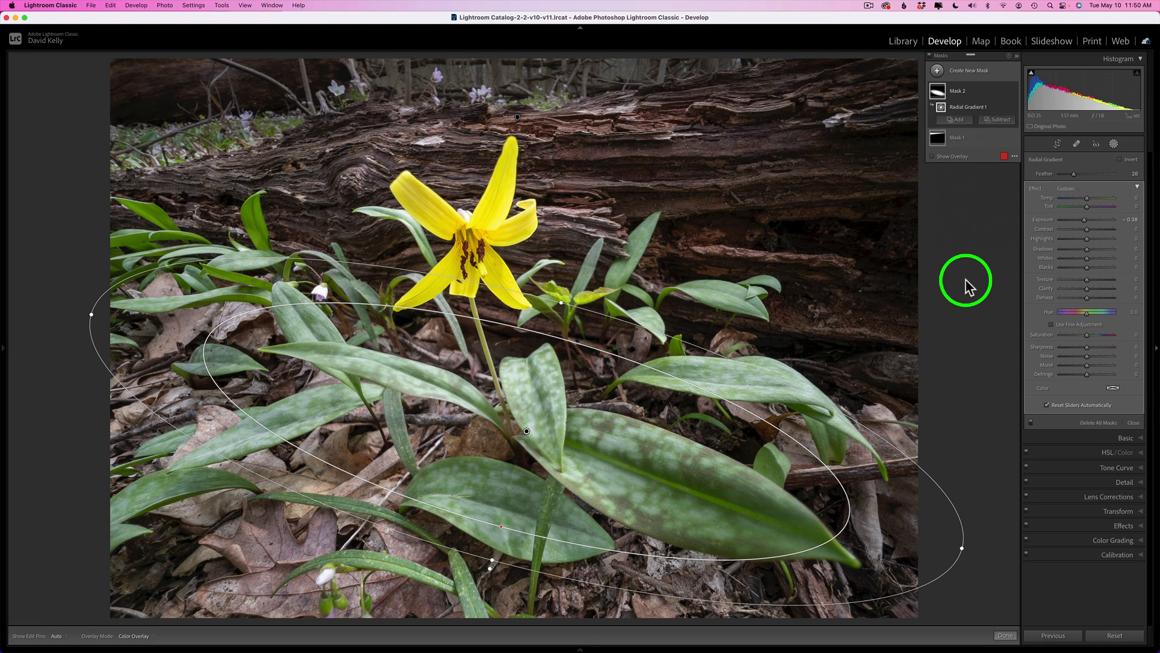
Step: Create a separate radial gradient mask over the photo's lower-right ground and leaf tip, and darken it to an exposure of -0.19
click(937, 70)
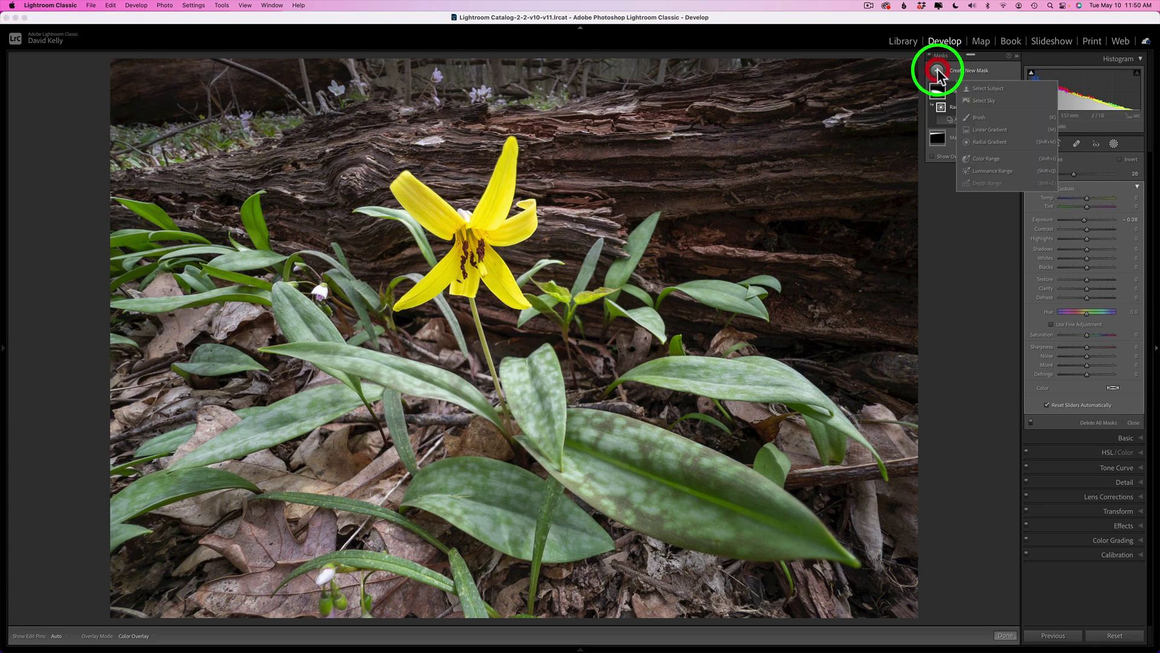
click(983, 141)
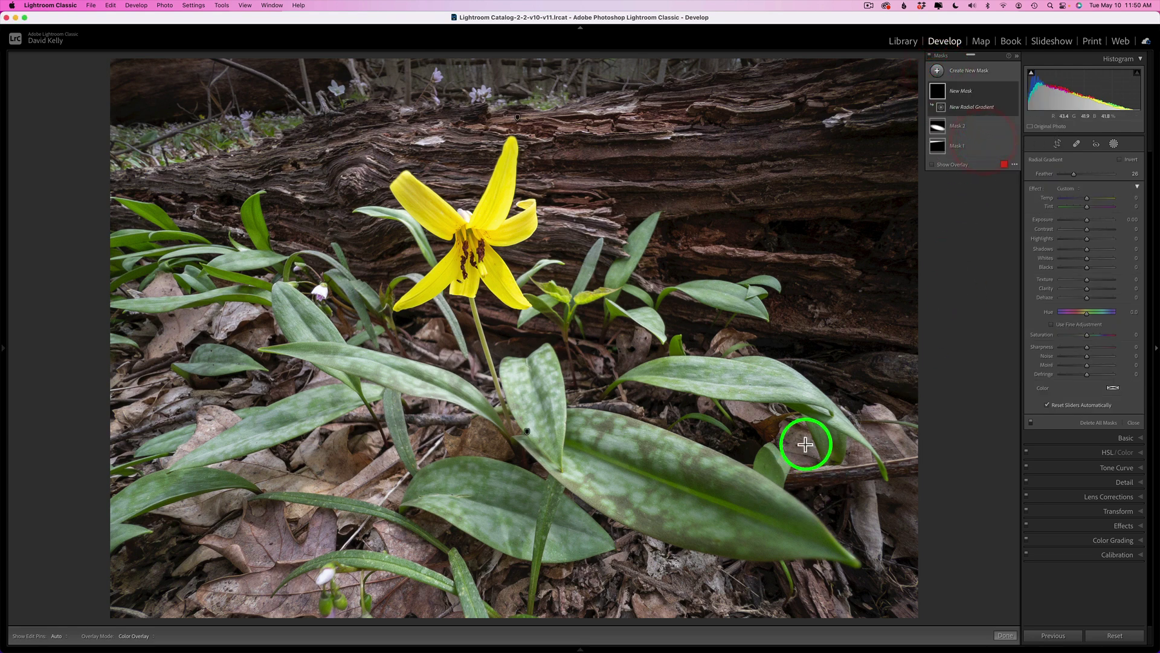
drag(806, 443, 946, 587)
drag(805, 445, 834, 487)
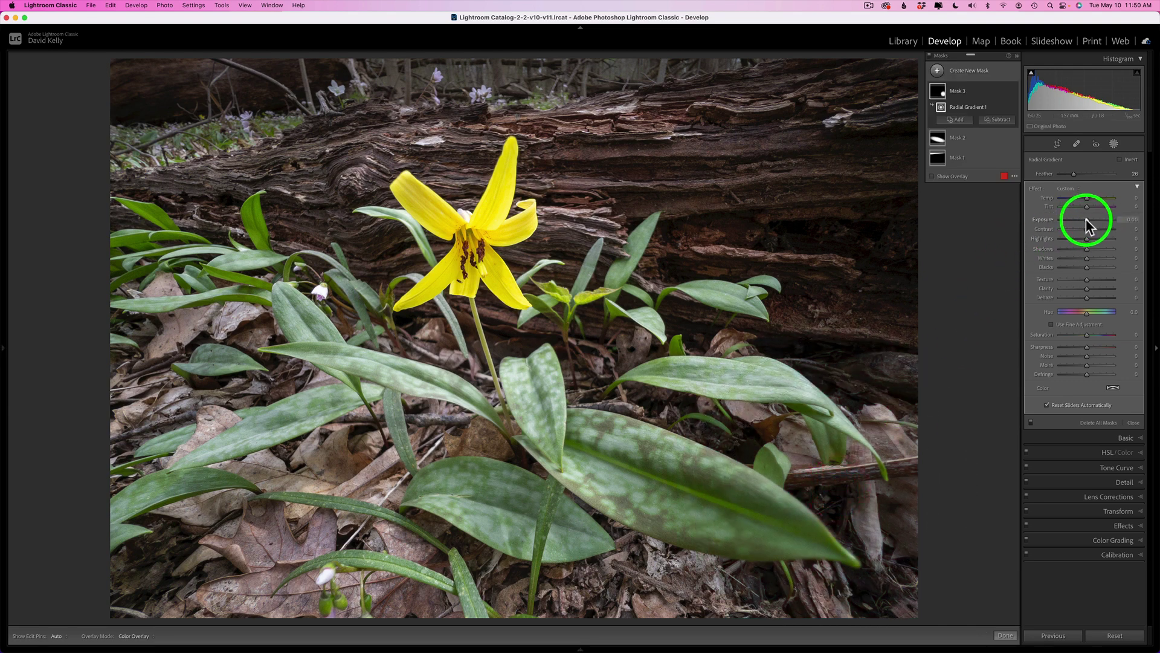
drag(1086, 219, 1086, 219)
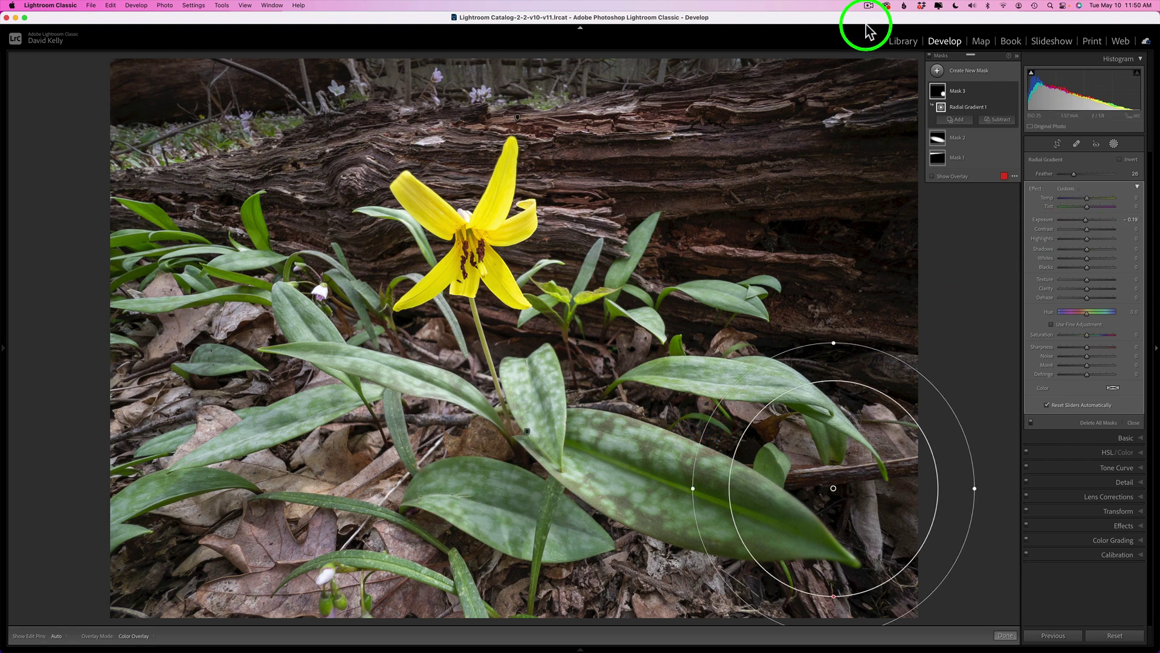
Step: Create another radial gradient mask over the dead leaves in the photo's lower-left corner, move it down and widen it
click(938, 72)
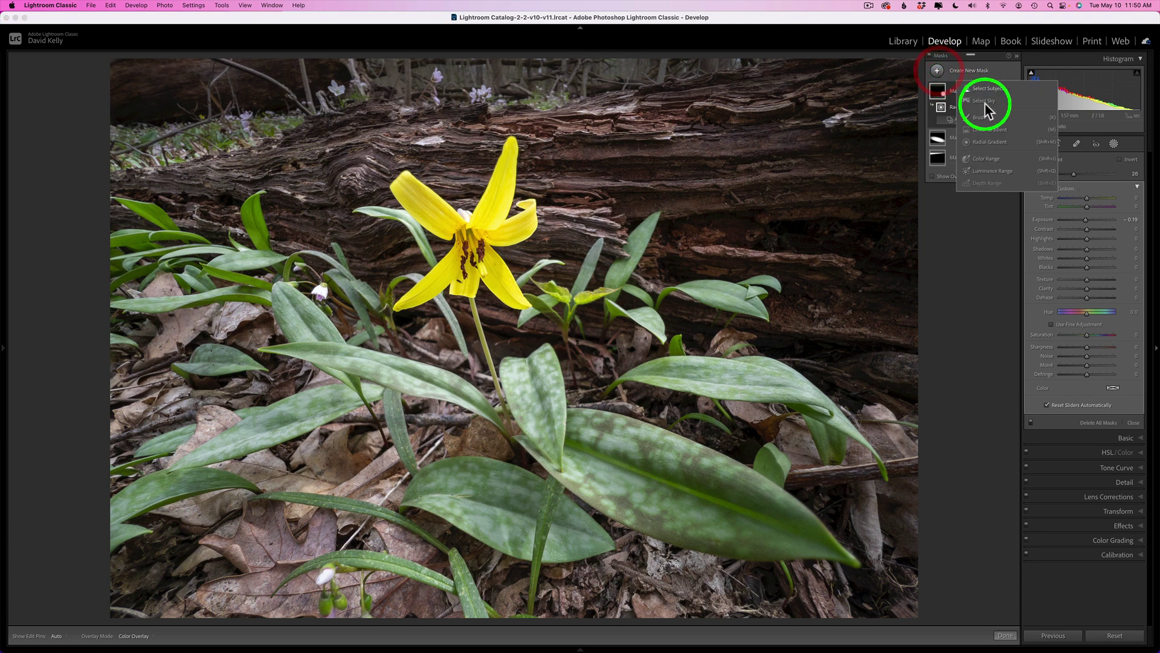
click(989, 143)
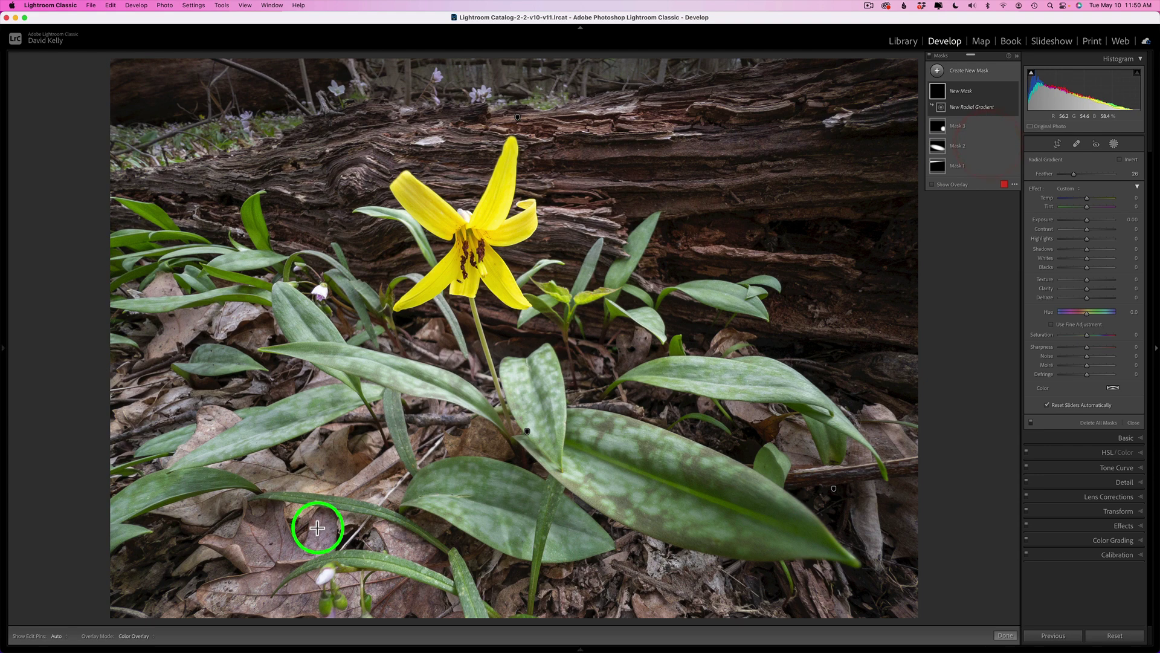
drag(212, 450, 446, 616)
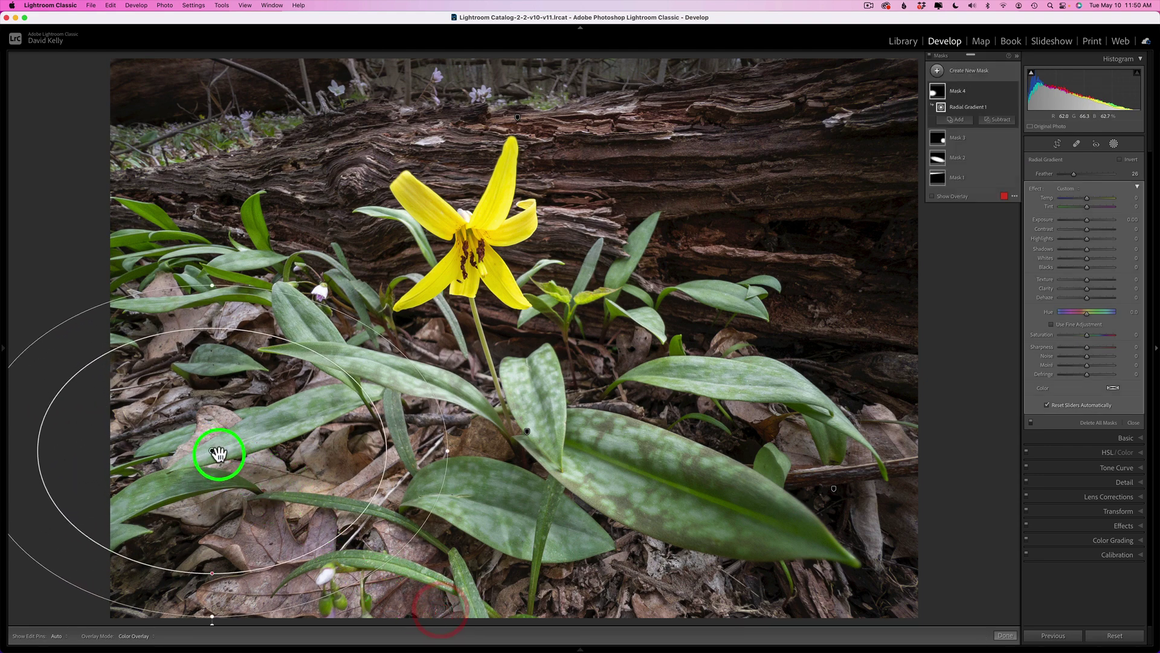
drag(211, 454, 281, 534)
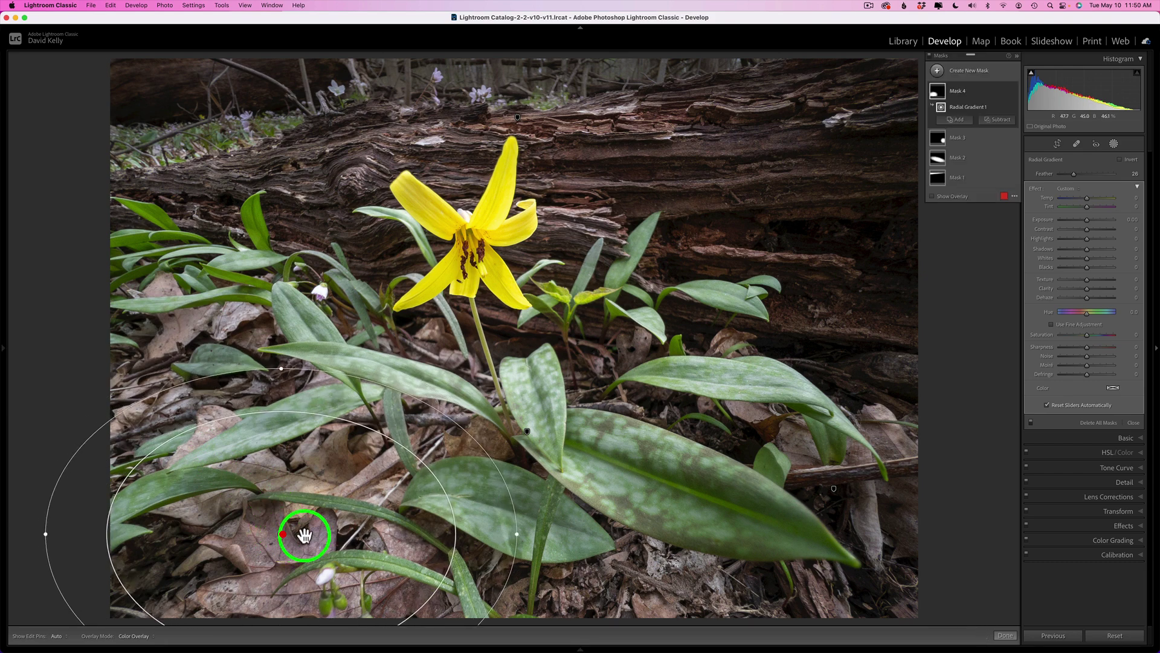
drag(516, 535, 661, 556)
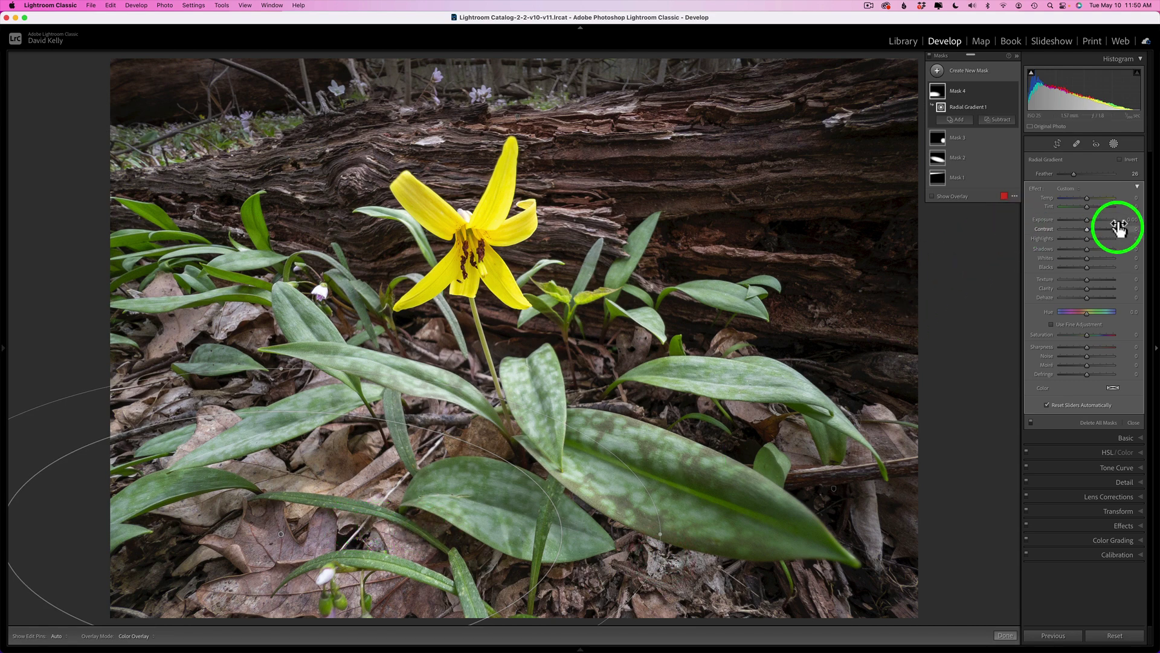
Step: Darken the masked lower-left corner of the photo to an exposure of -0.28
drag(1085, 219, 1083, 220)
drag(541, 393, 532, 398)
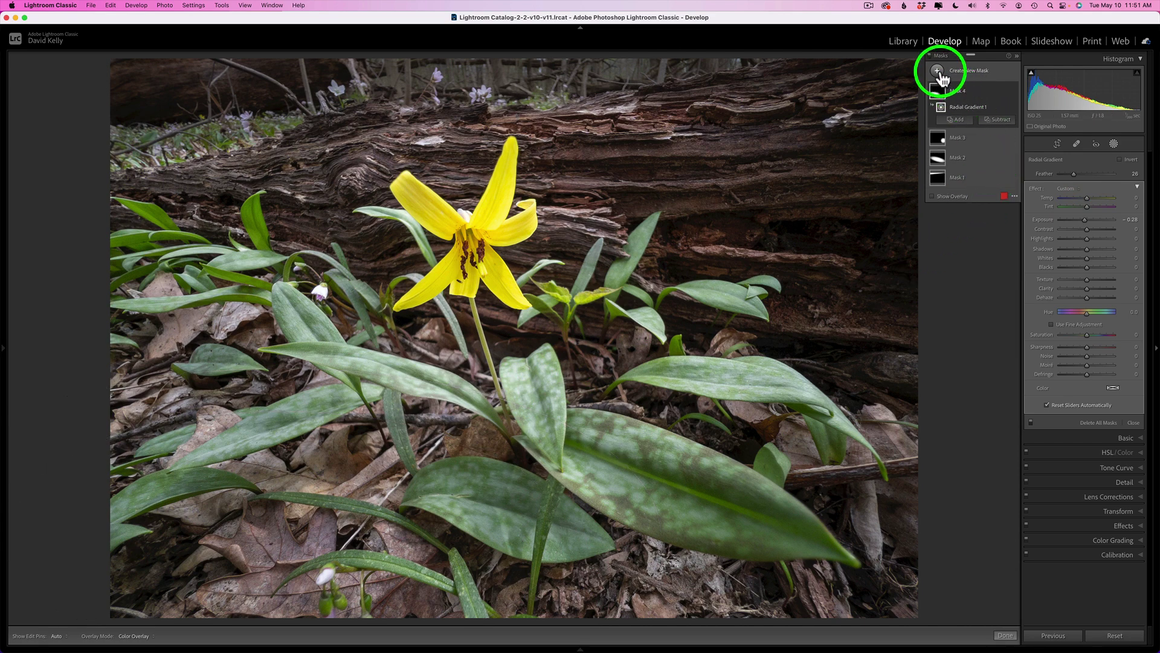
click(953, 115)
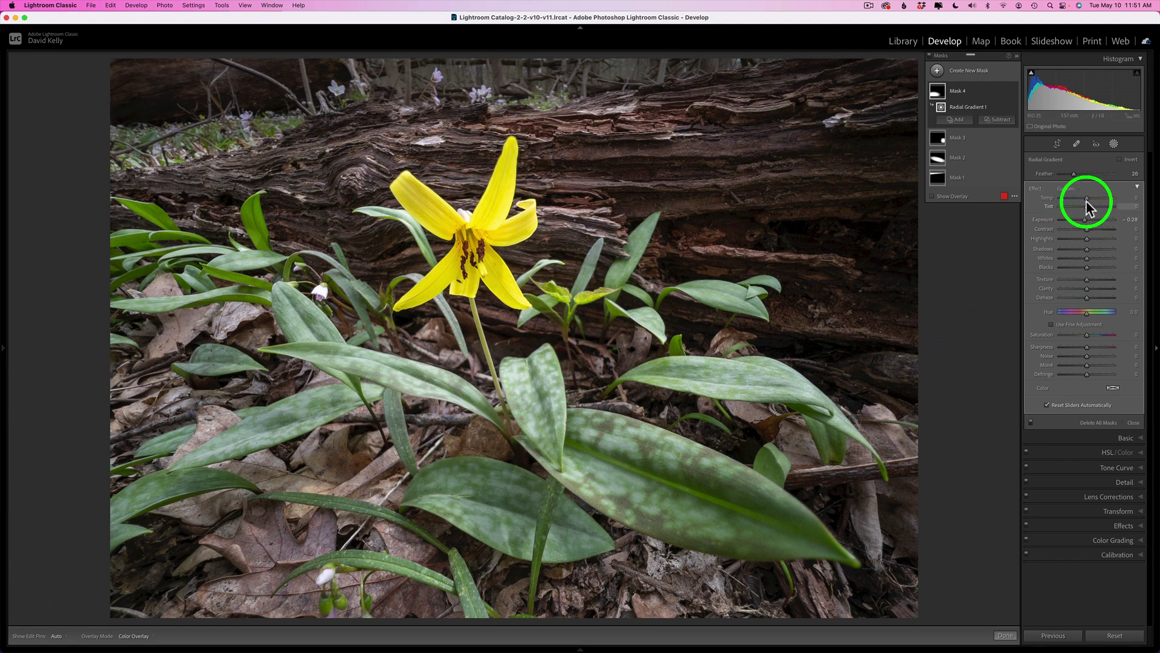
Step: Fit a new tilted radial gradient mask around the small upright leaf beneath the flower and darken it to an exposure of -0.12
click(938, 71)
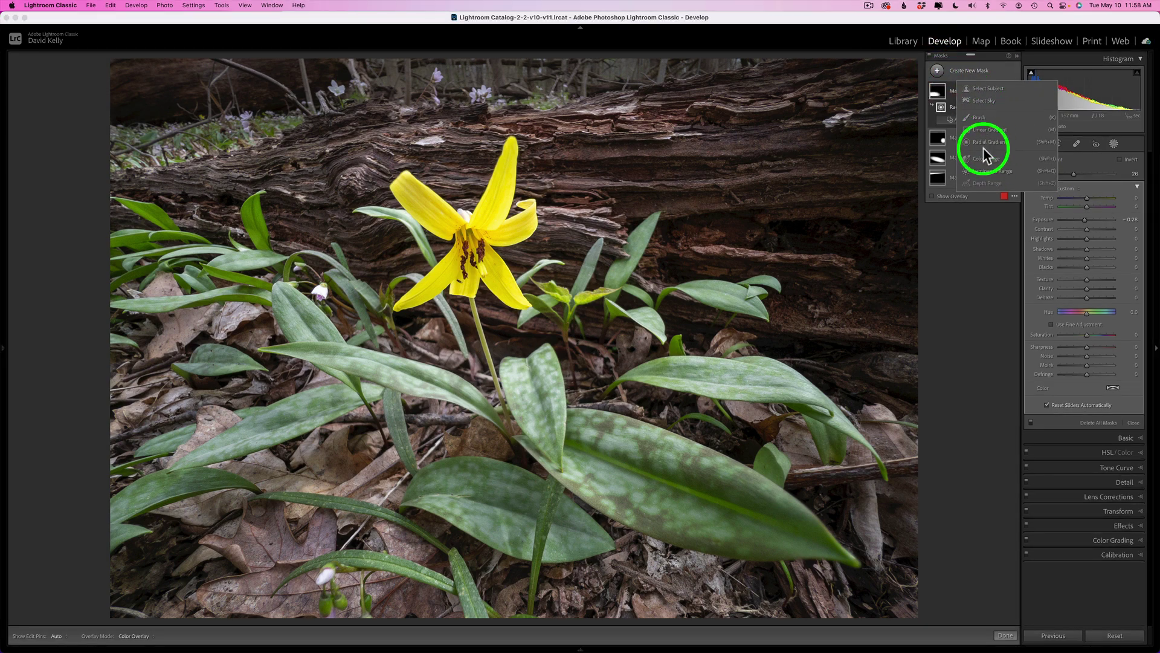
click(985, 142)
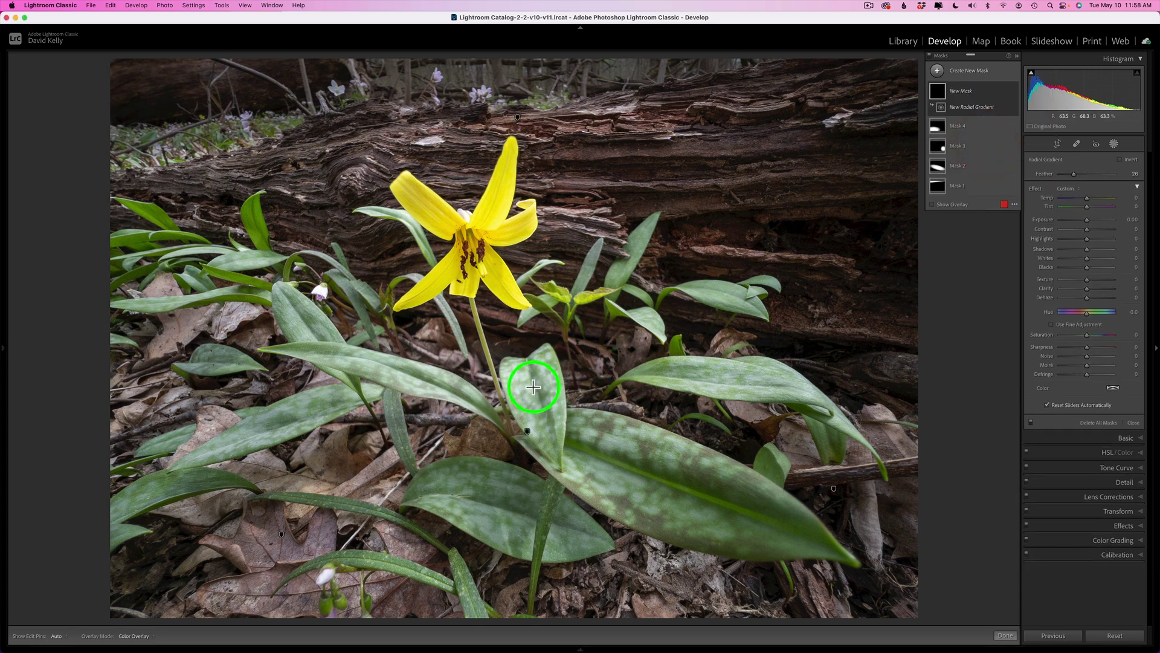
drag(533, 387, 590, 463)
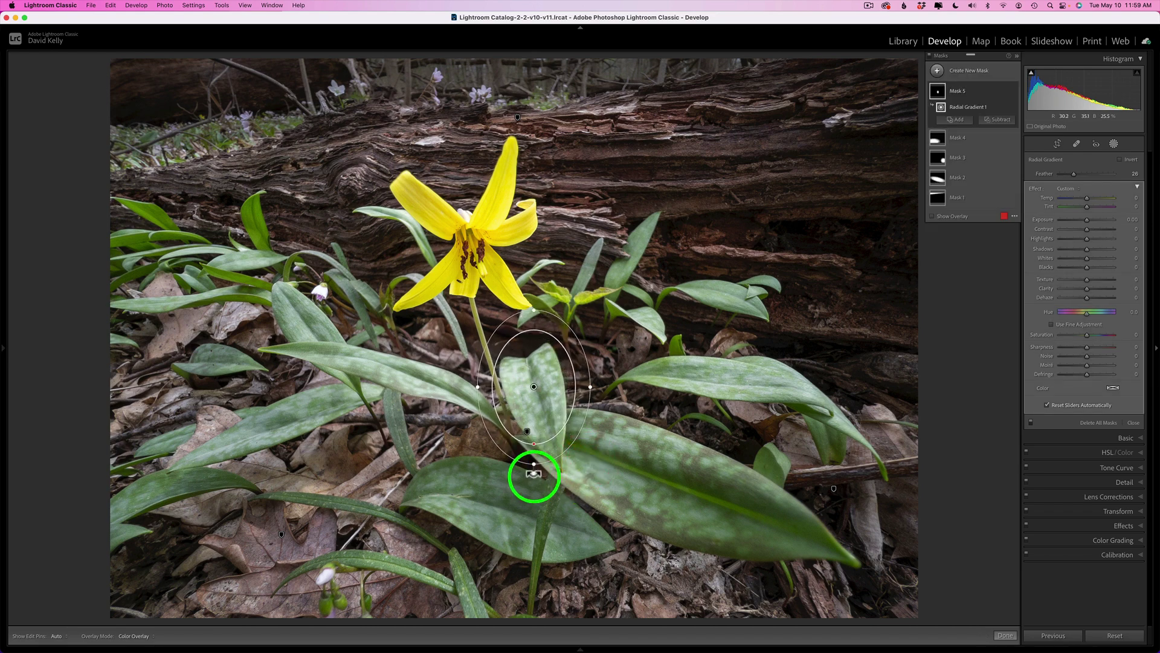
click(550, 475)
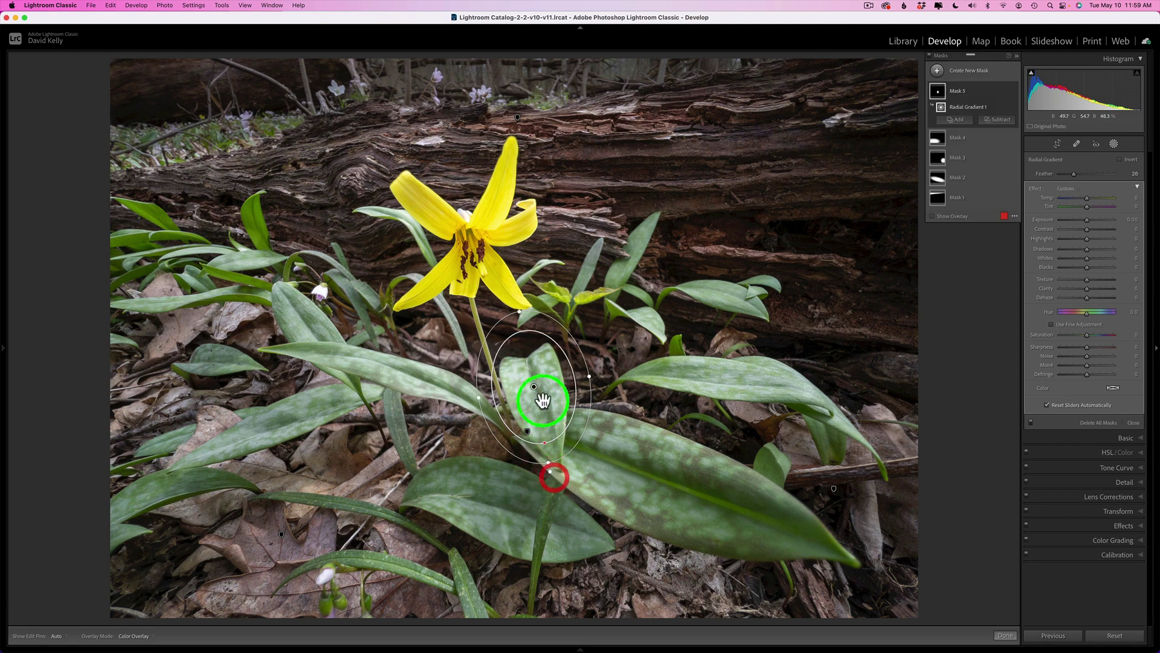
drag(541, 399, 545, 414)
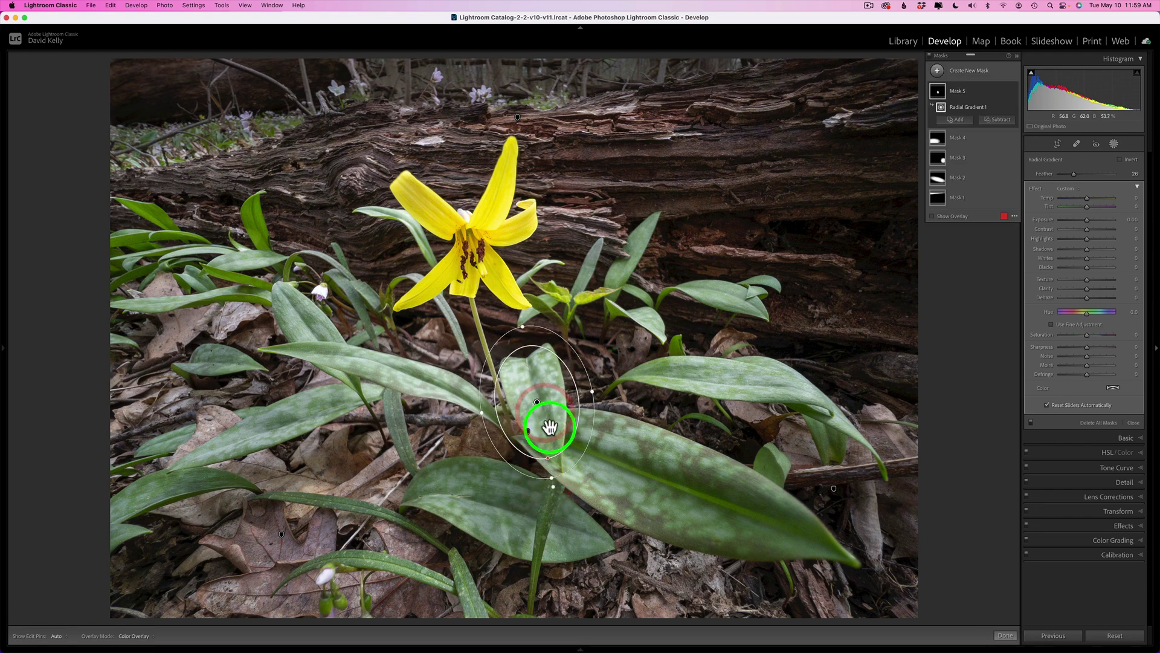
drag(548, 462, 558, 493)
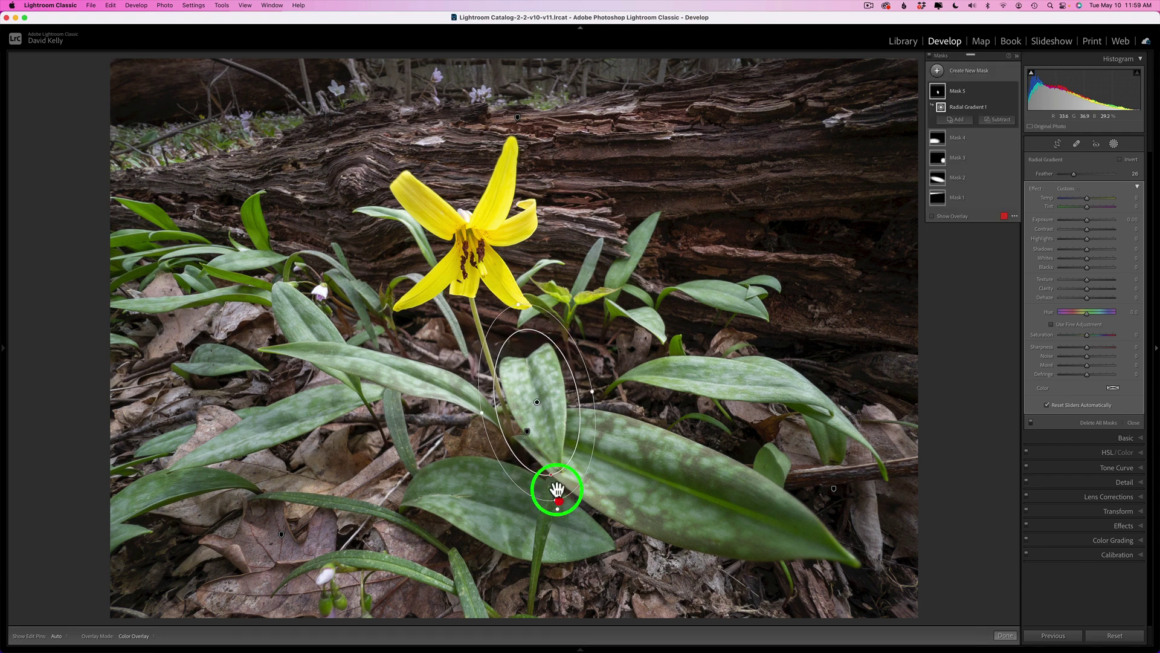
drag(538, 401, 539, 412)
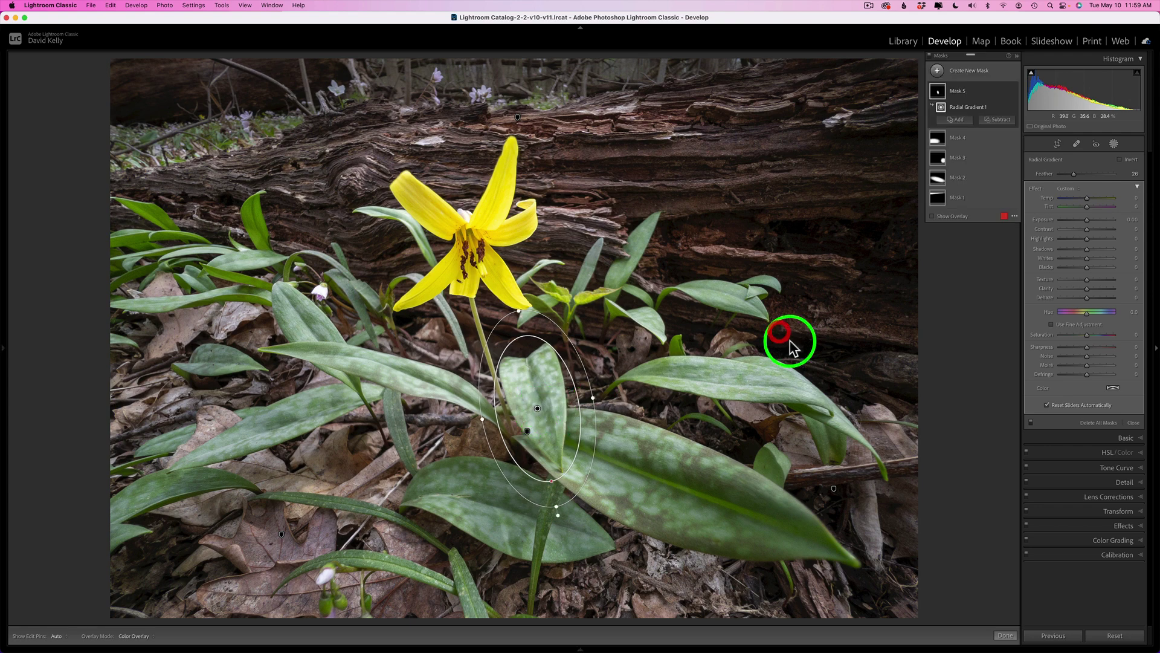
click(1084, 219)
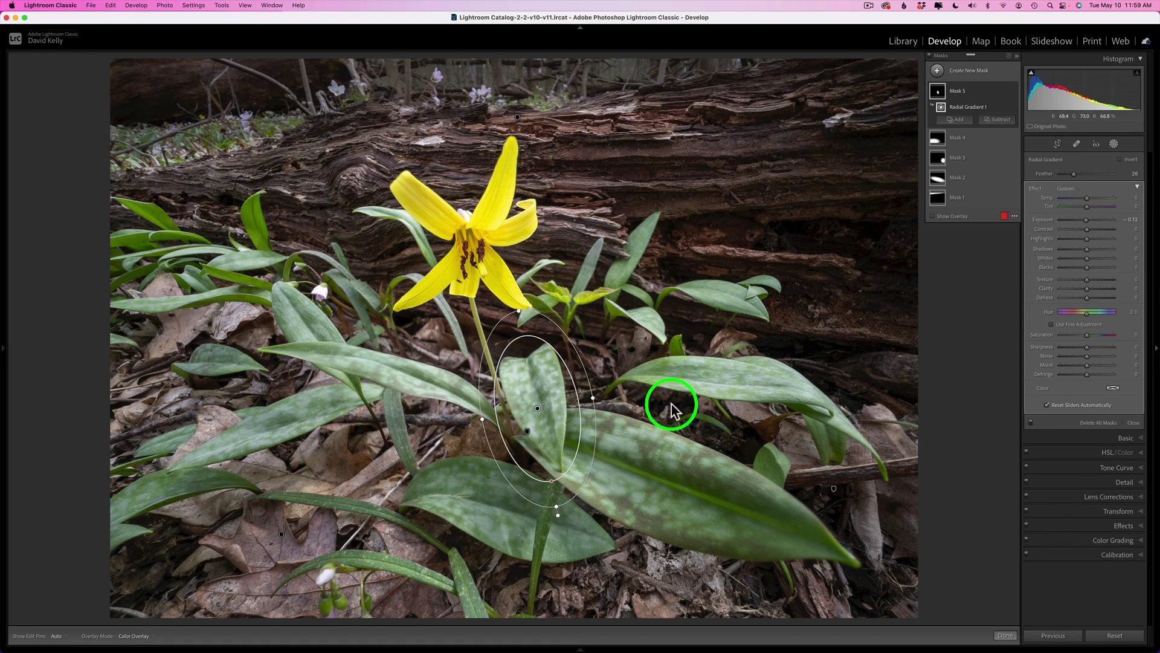
Step: Compare the photo with and without Mask 4, Mask 3 and Mask 2 by switching each off and on again
click(1014, 139)
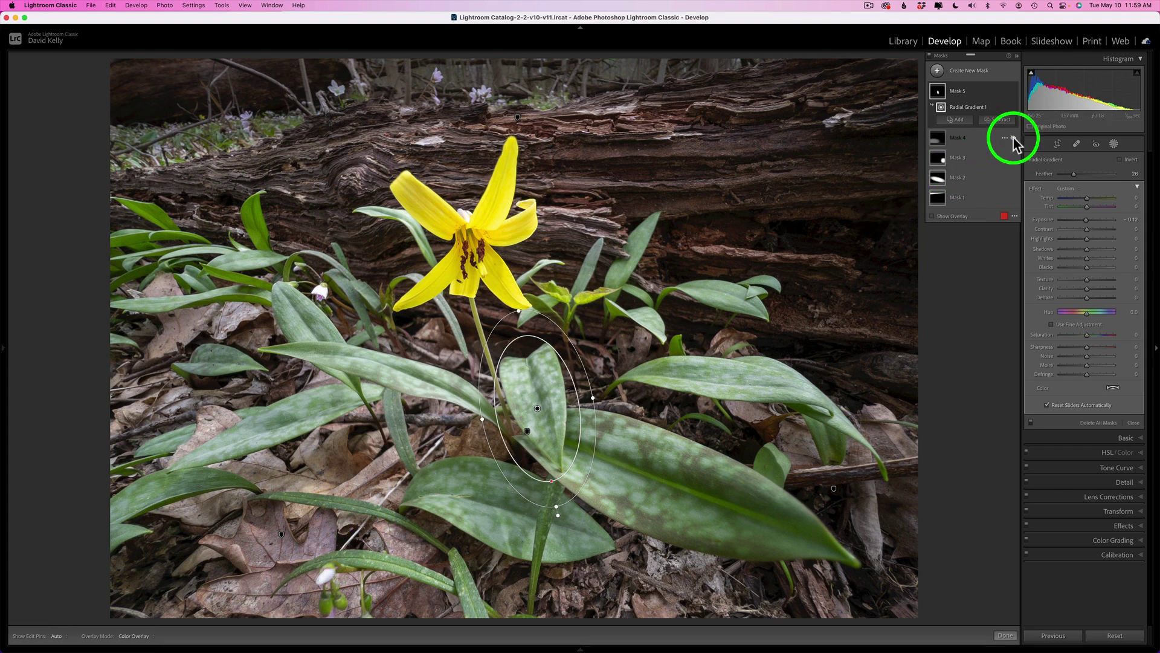
click(1014, 138)
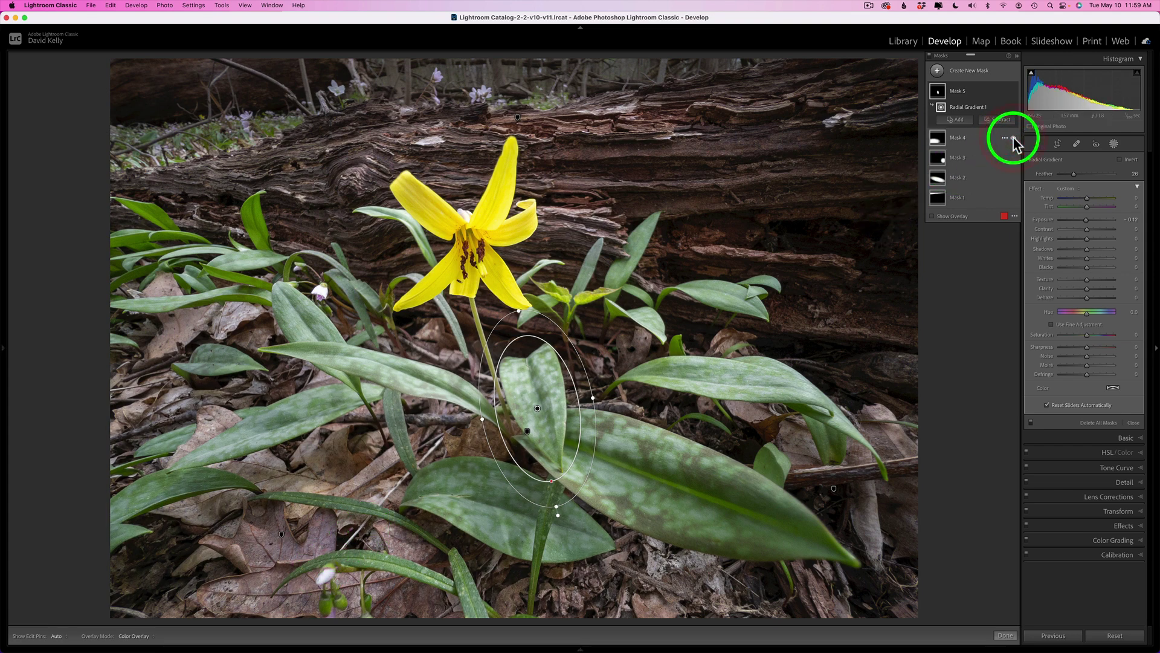
click(1013, 158)
click(1013, 159)
click(1014, 158)
click(1014, 158)
click(1014, 178)
click(1013, 179)
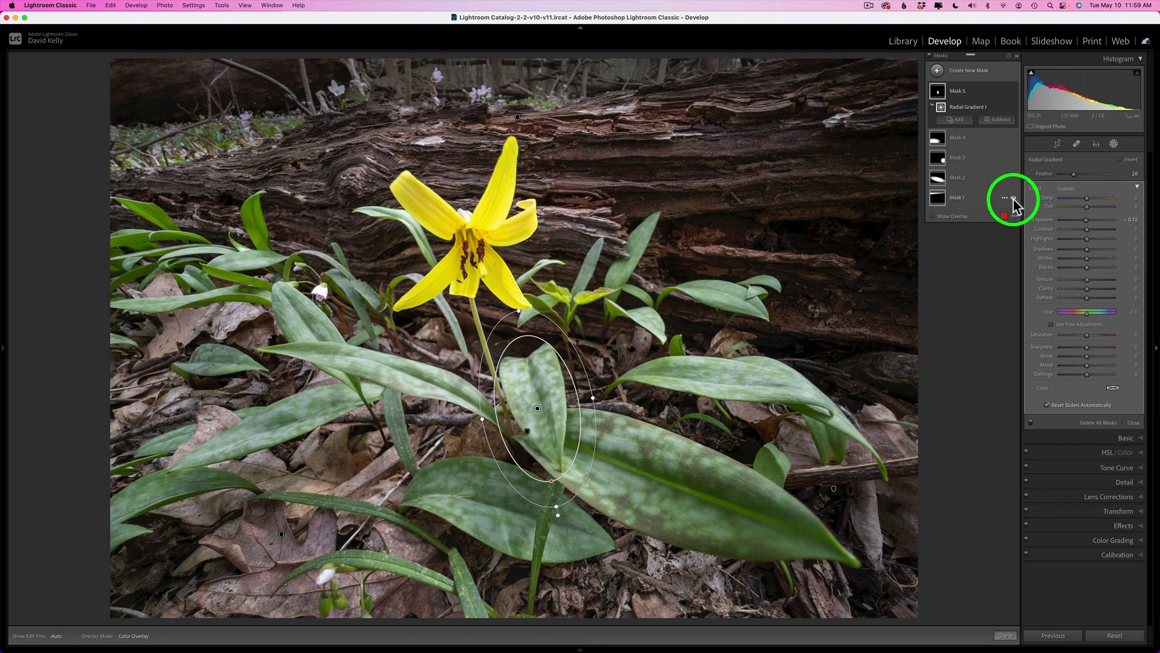
Step: Compare the photo with and without Mask 1 by switching it off and on, and preview the area it covers
click(1013, 198)
click(1013, 199)
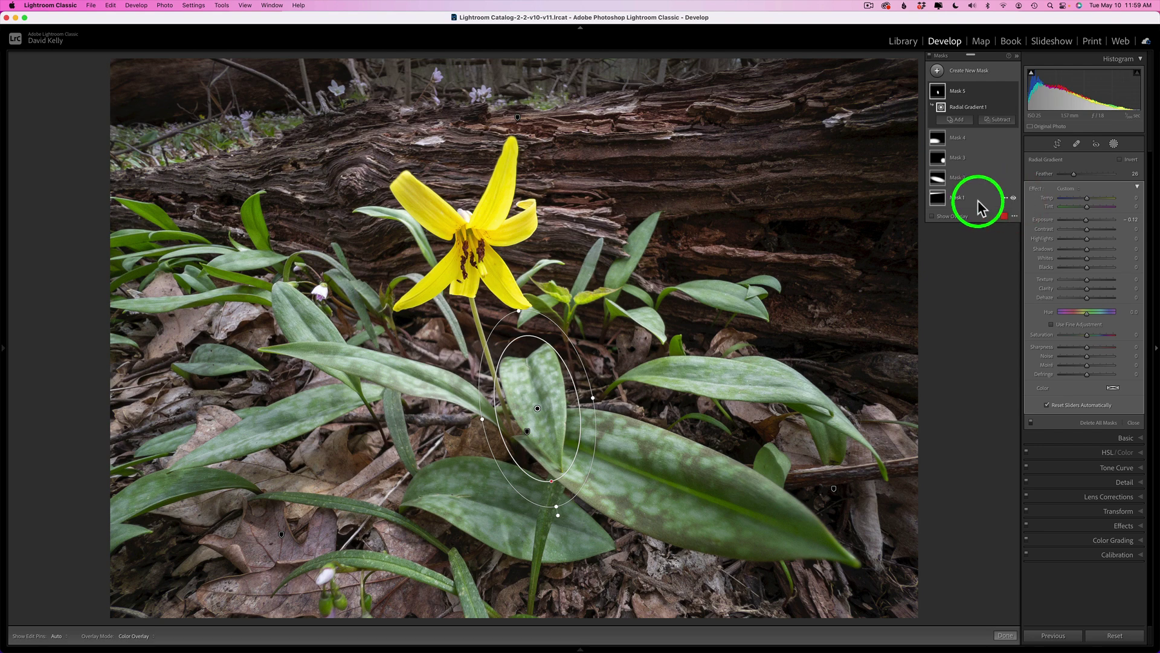
mouse_move(946, 199)
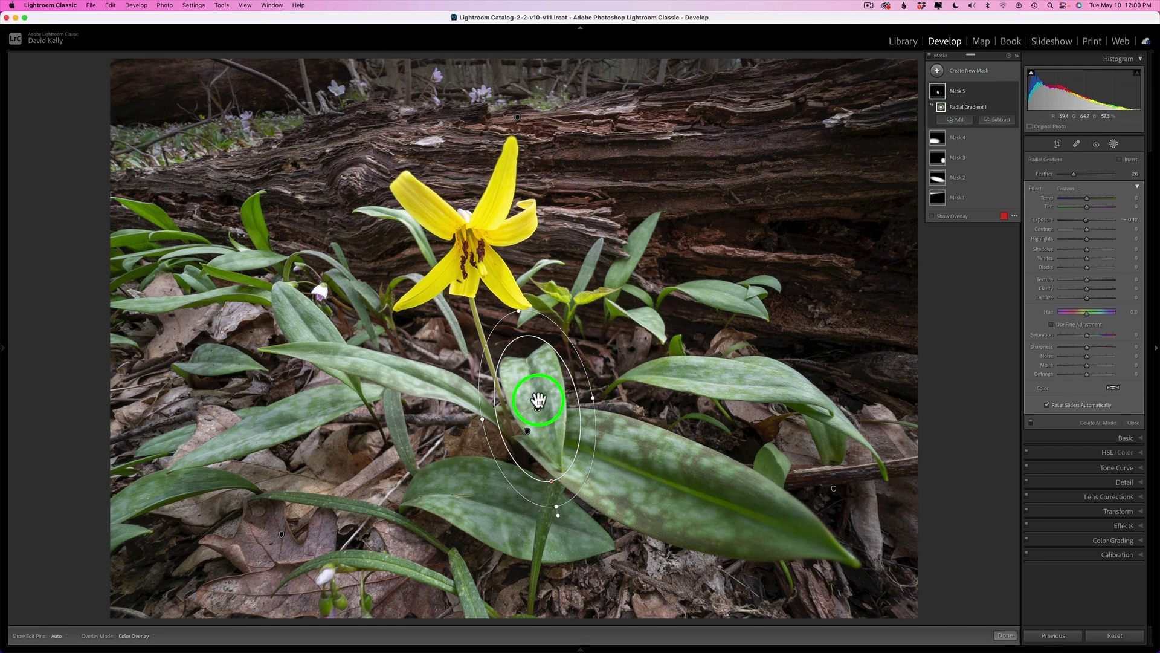
mouse_move(1013, 95)
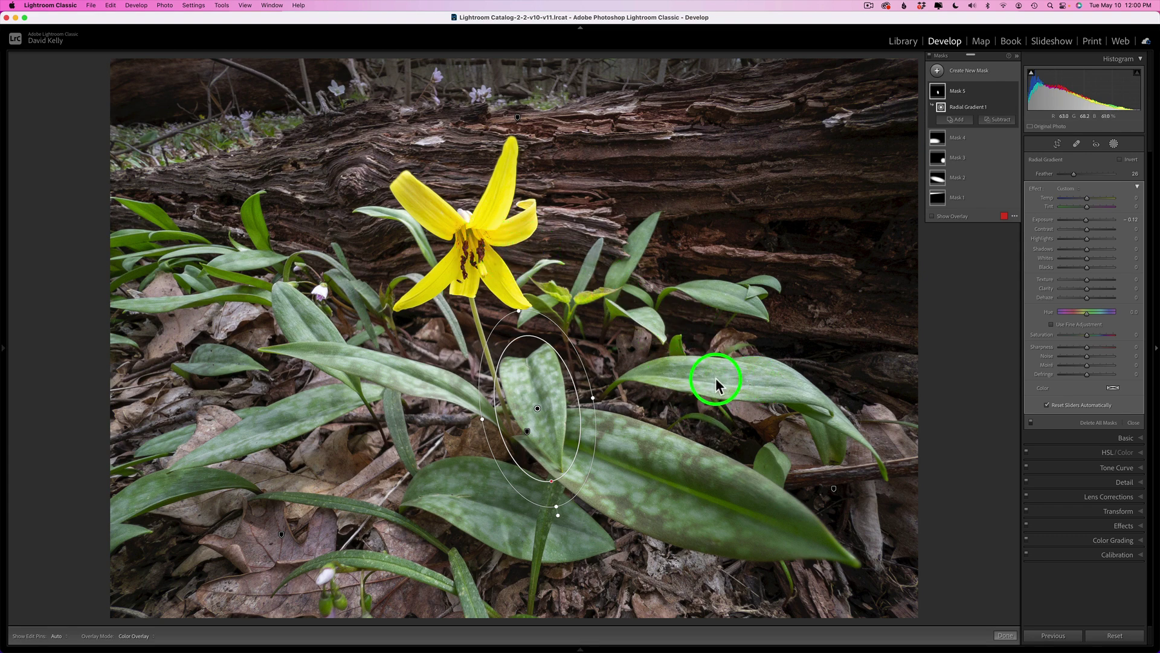
Step: Fit a new tilted radial gradient mask around the broad leaf to the right of the small upright leaf and darken it to an exposure of -0.39
click(938, 71)
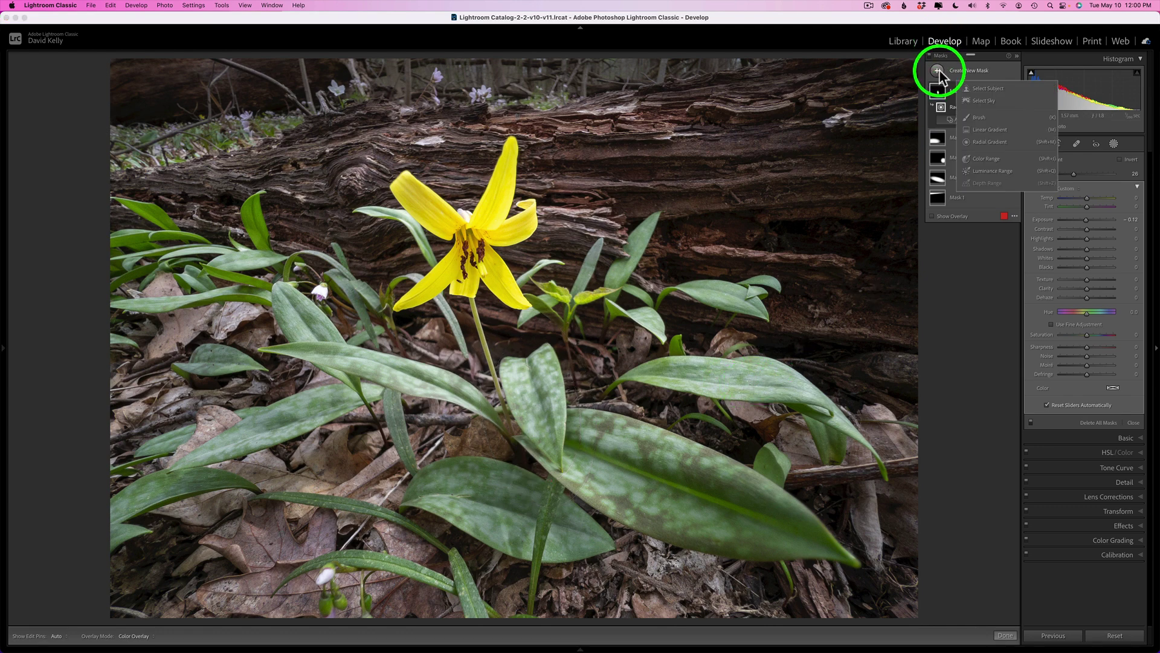
click(990, 141)
drag(705, 371, 841, 423)
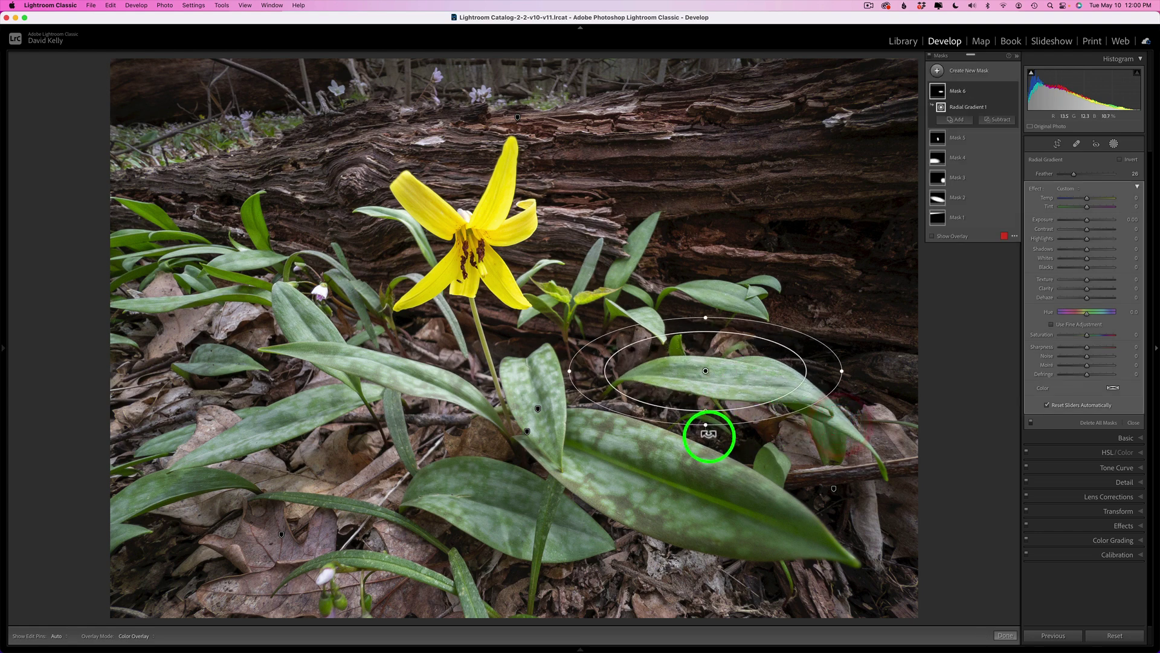
drag(706, 434, 695, 436)
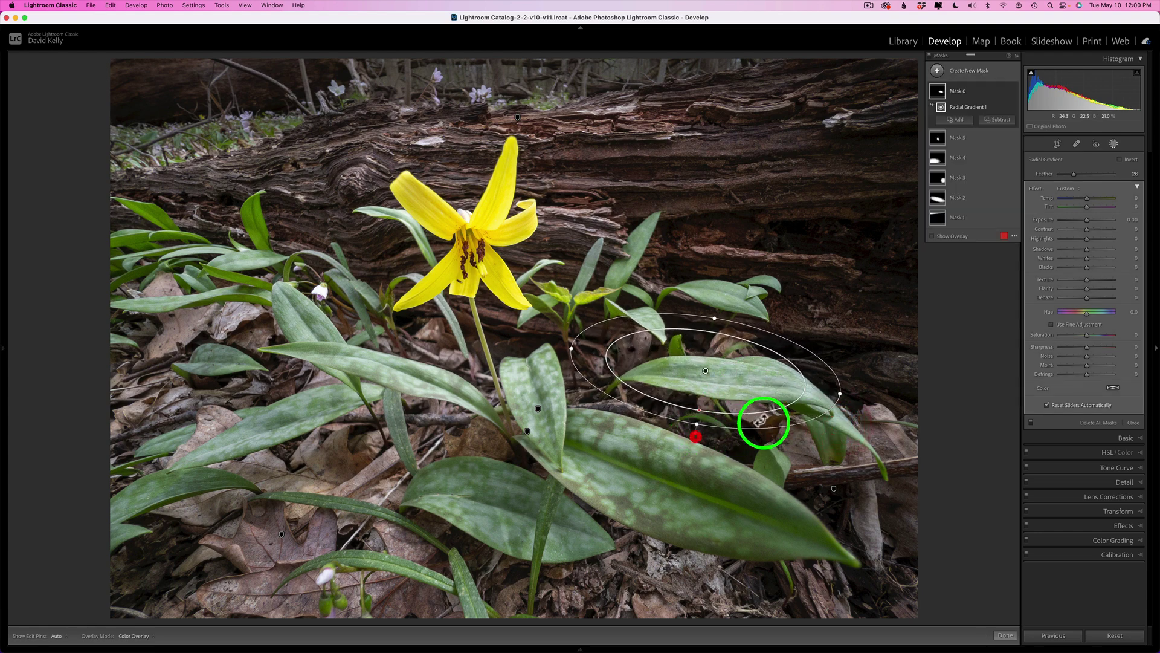
drag(831, 399, 865, 406)
drag(696, 432, 692, 436)
drag(706, 370, 723, 379)
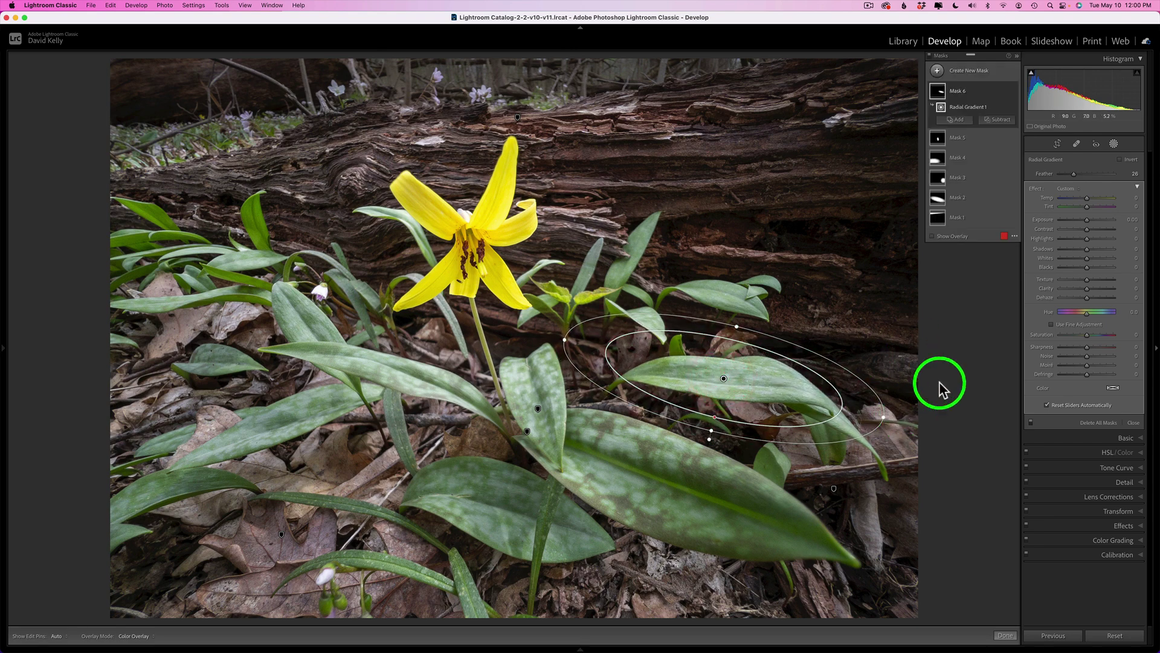
drag(1087, 219, 1085, 219)
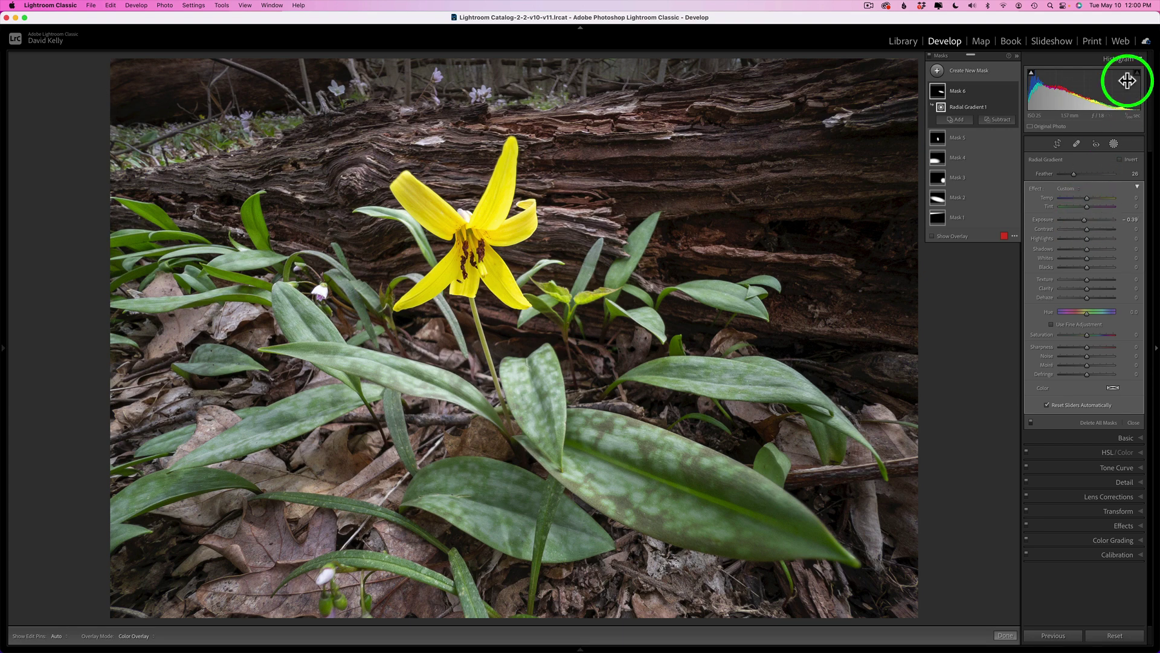
Step: Compare the photo with all masks switched off and on again
click(930, 53)
click(929, 53)
click(929, 53)
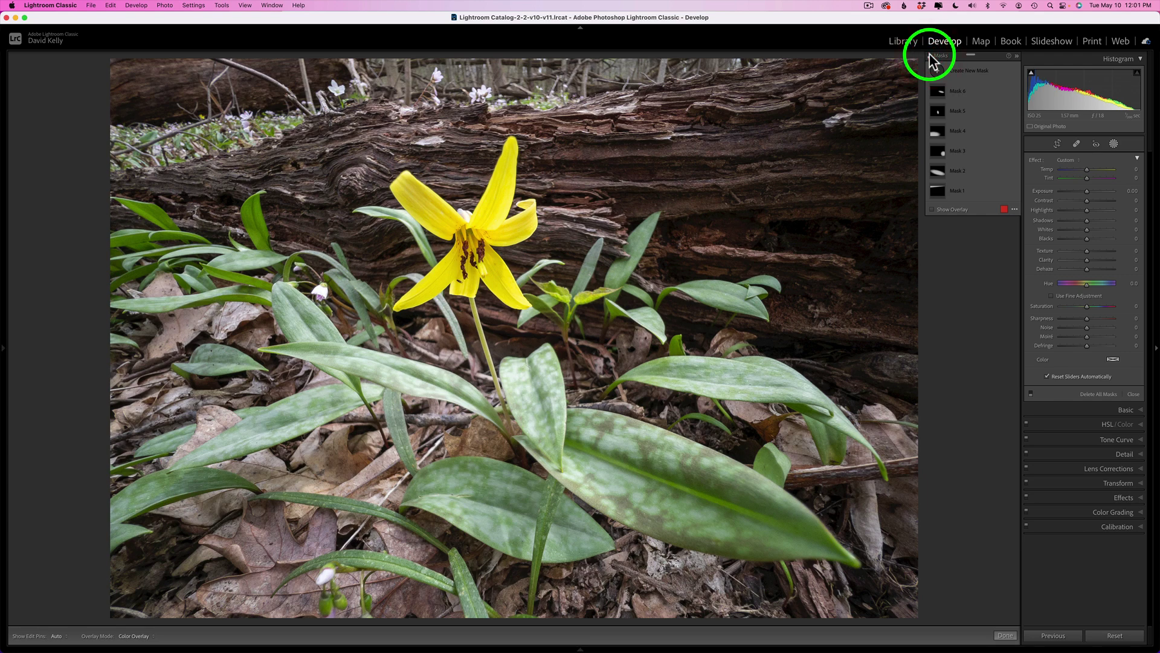
click(929, 53)
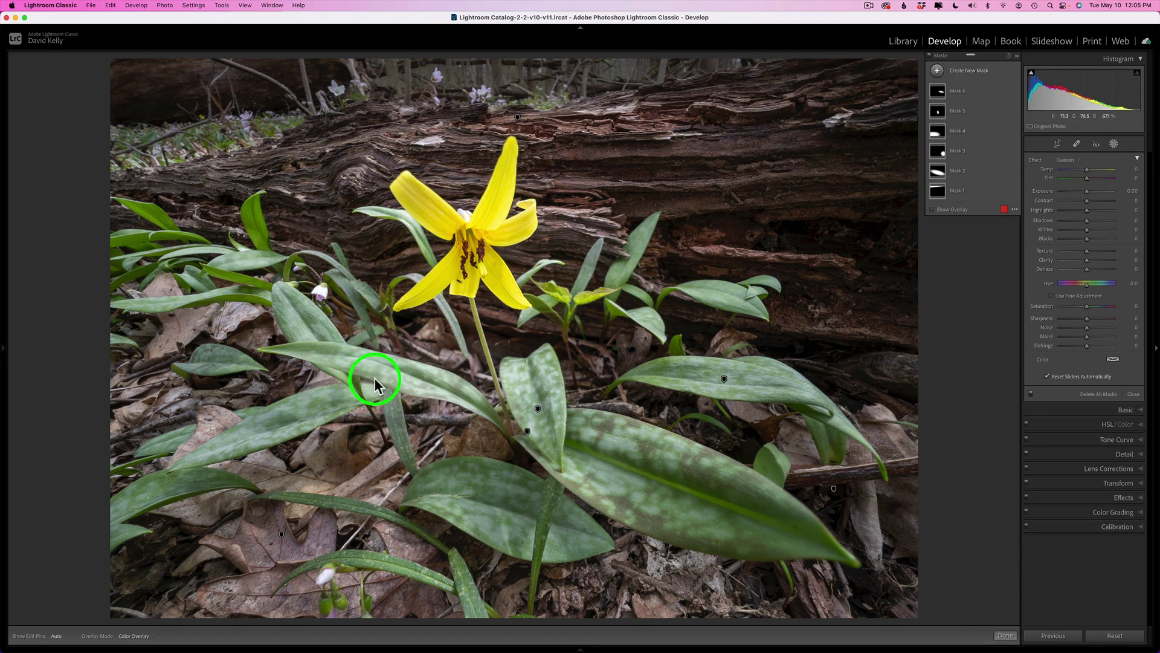
Step: Create a new radial gradient mask over the long leaf left of the flower stem, tilting, lengthening and shifting it to follow the leaf
click(937, 71)
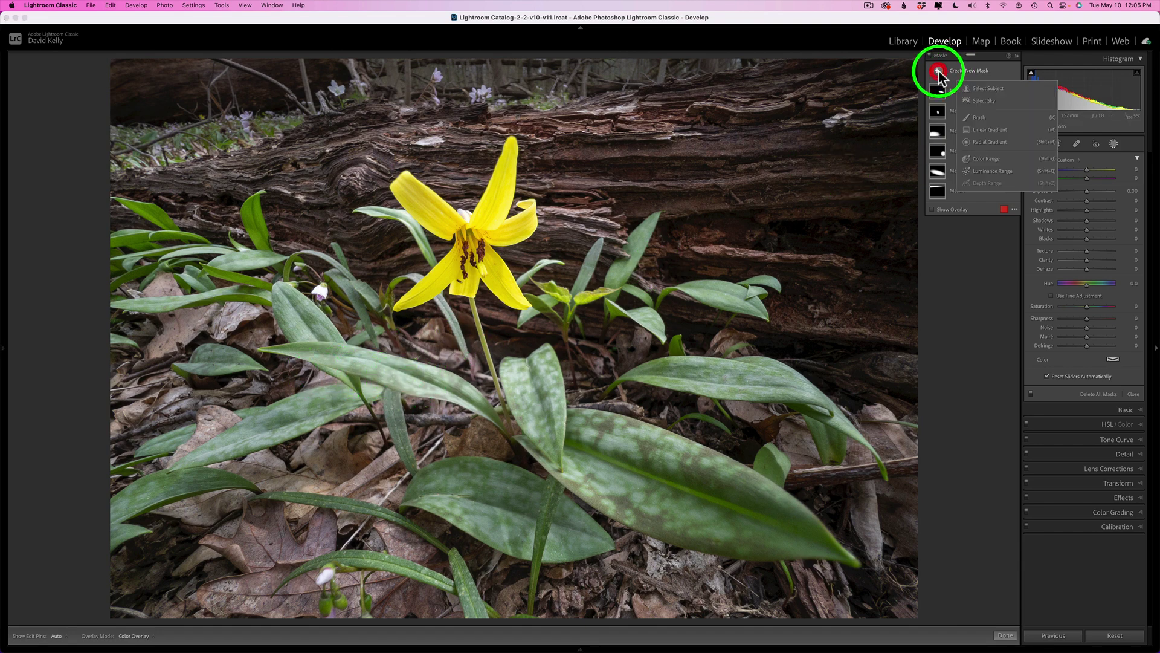
click(987, 140)
drag(363, 362, 513, 404)
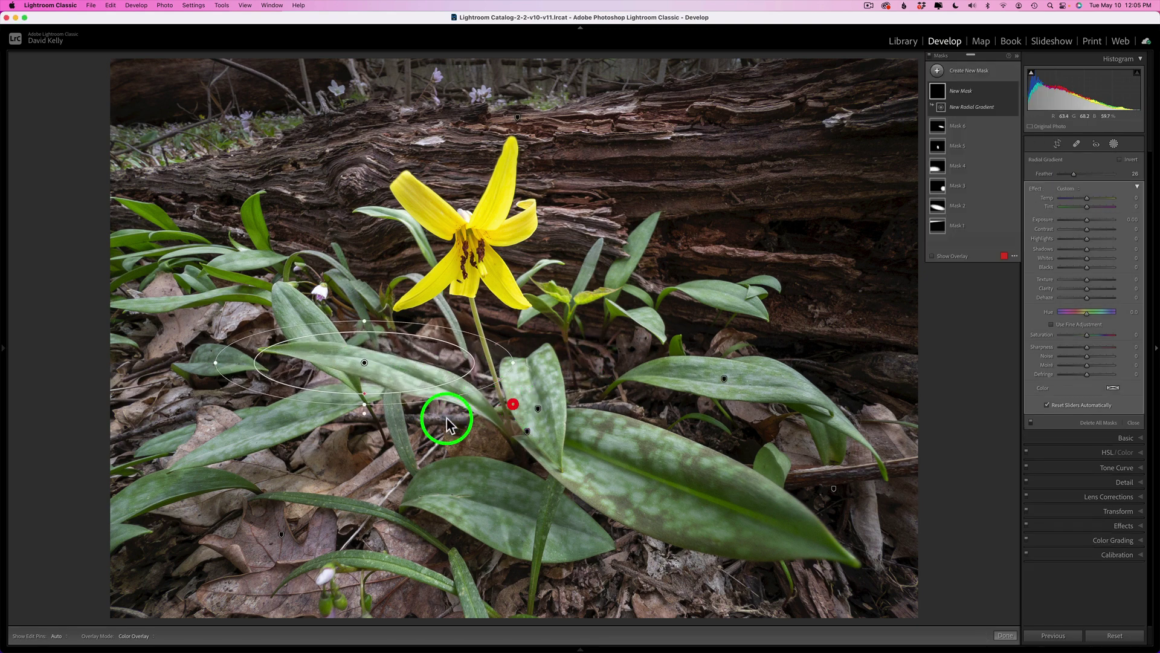
key(shift+w)
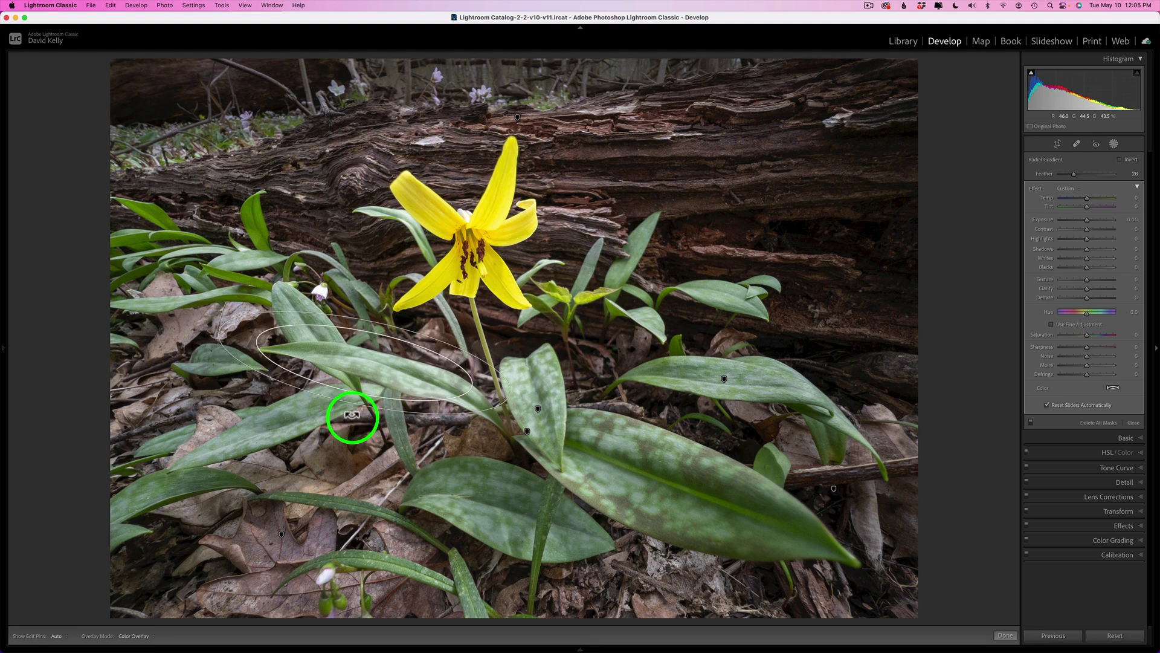
key(shift+w)
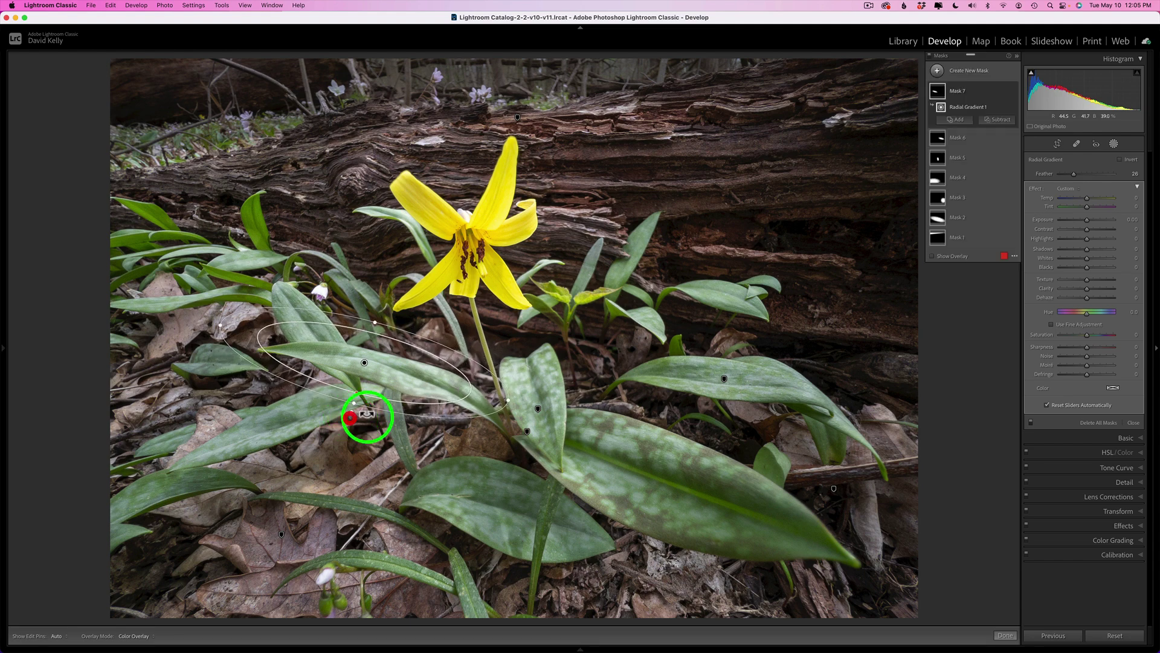
drag(506, 400, 550, 411)
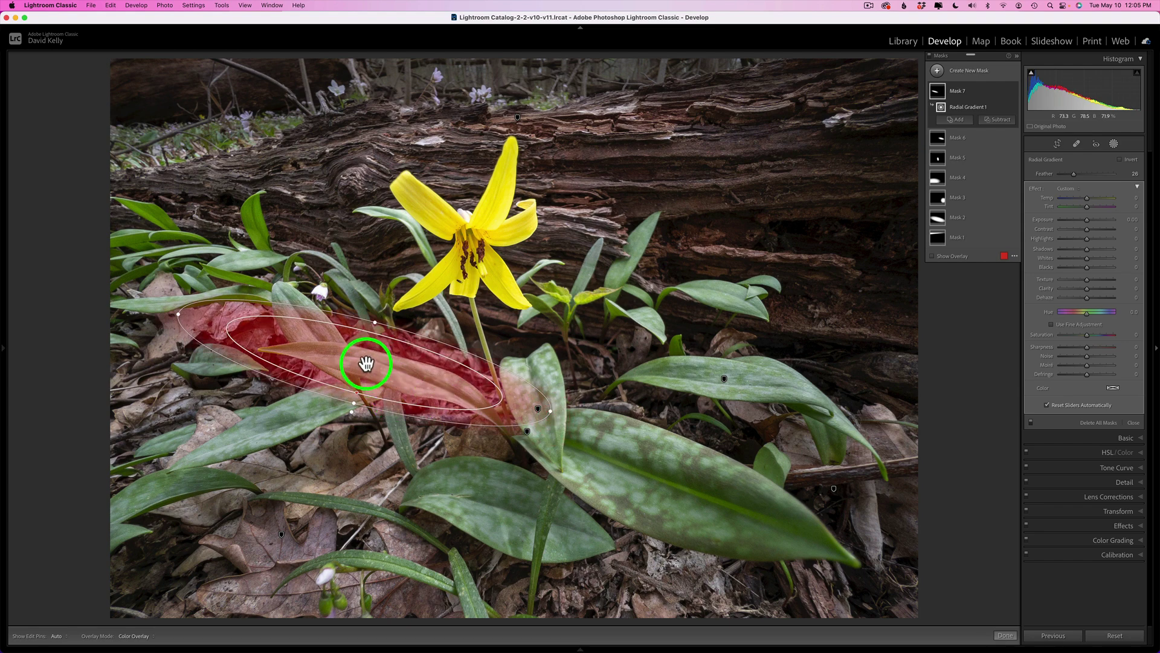
drag(365, 363, 377, 373)
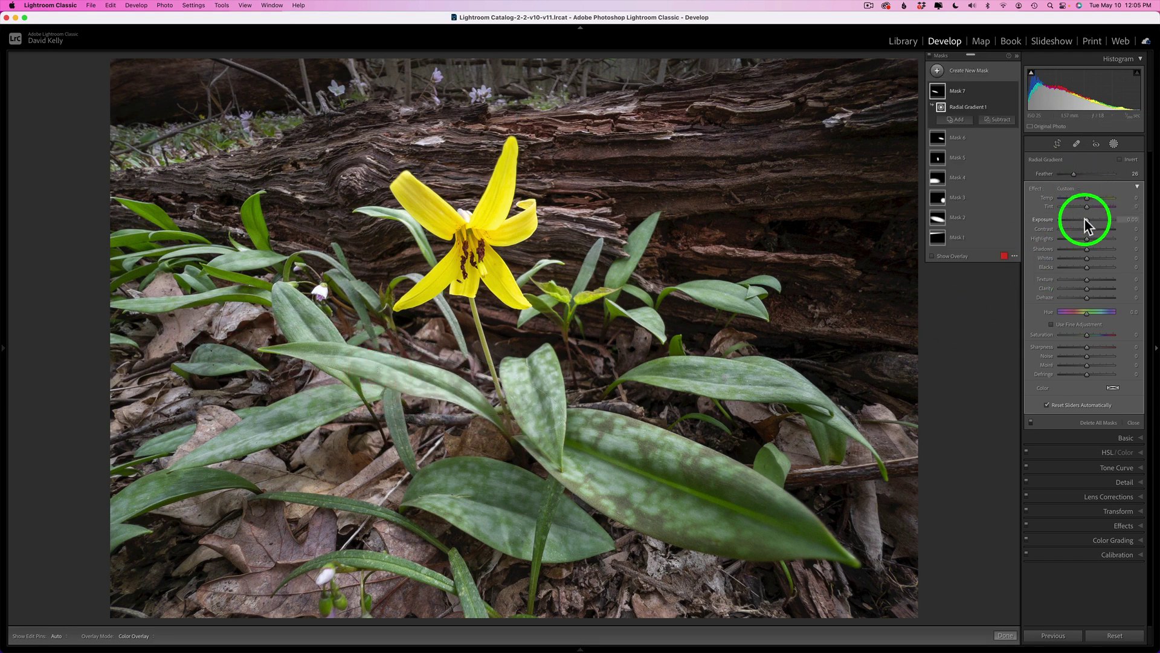
Step: Darken the long left leaf's mask to an exposure of -0.35 and soften its edge to a feather of 40
drag(1085, 219, 1083, 219)
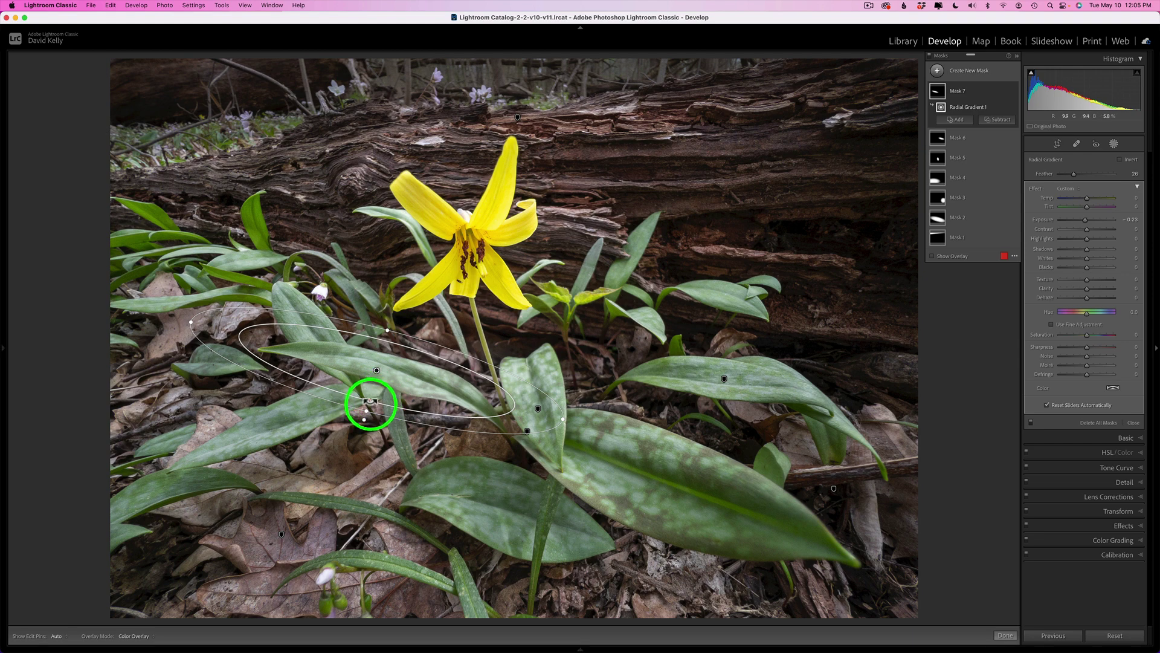
drag(368, 400, 363, 423)
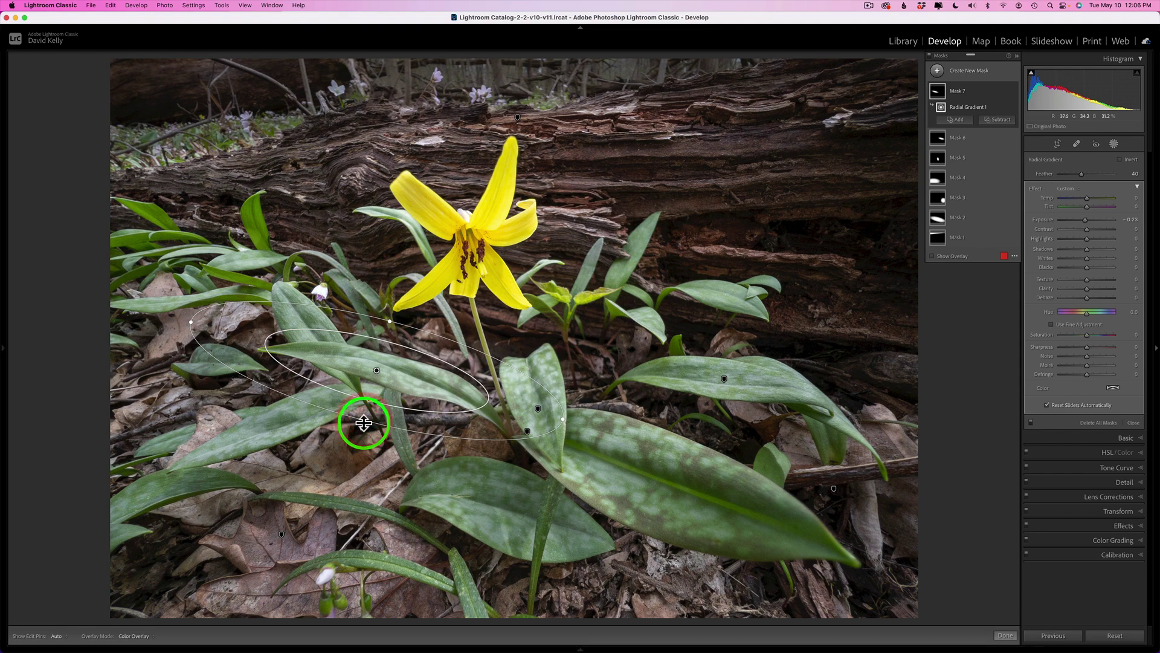
click(1084, 219)
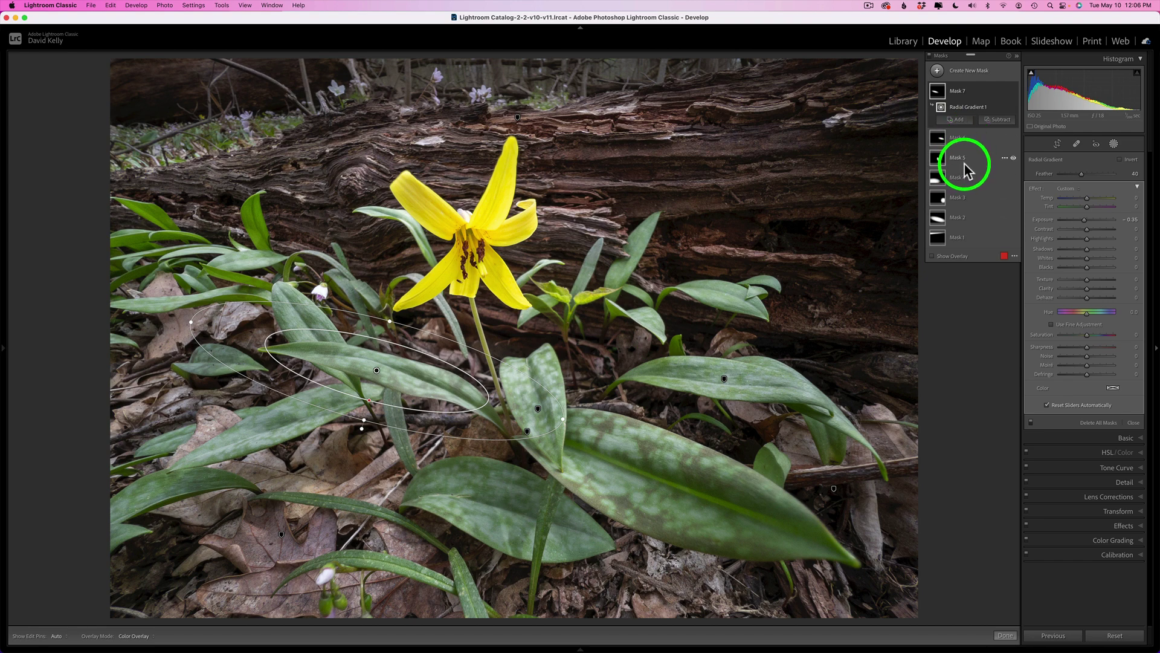
Step: Preview the existing masks' coverage and darken Mask 5 over the small upright leaf to an exposure of -0.22
mouse_move(940, 163)
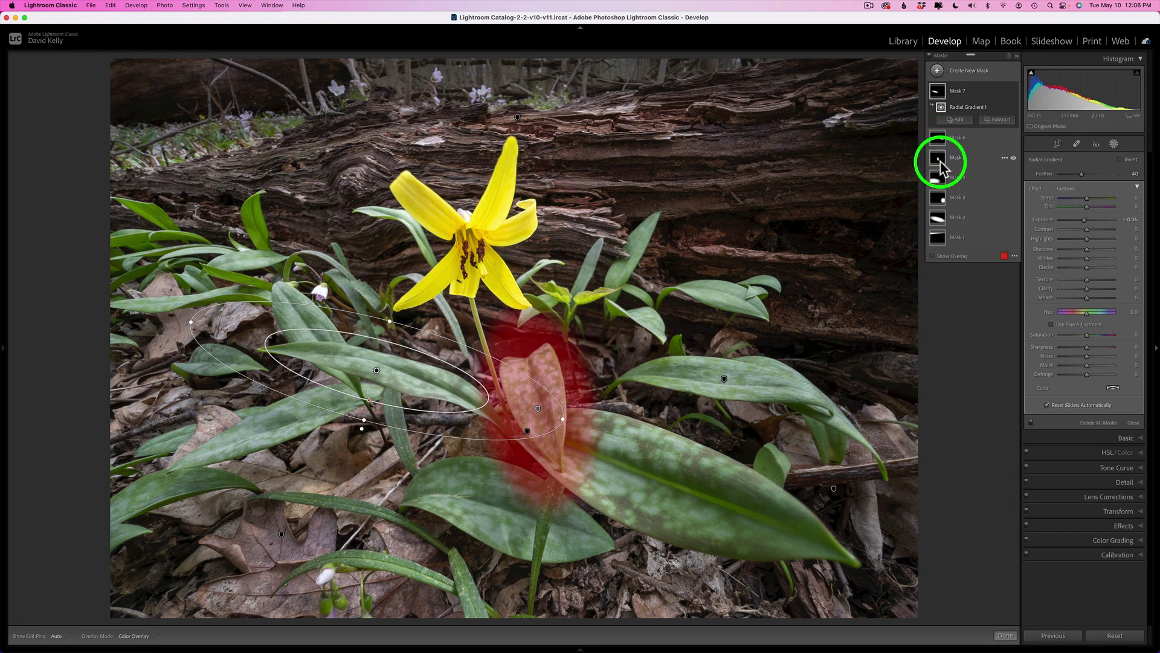
mouse_move(939, 226)
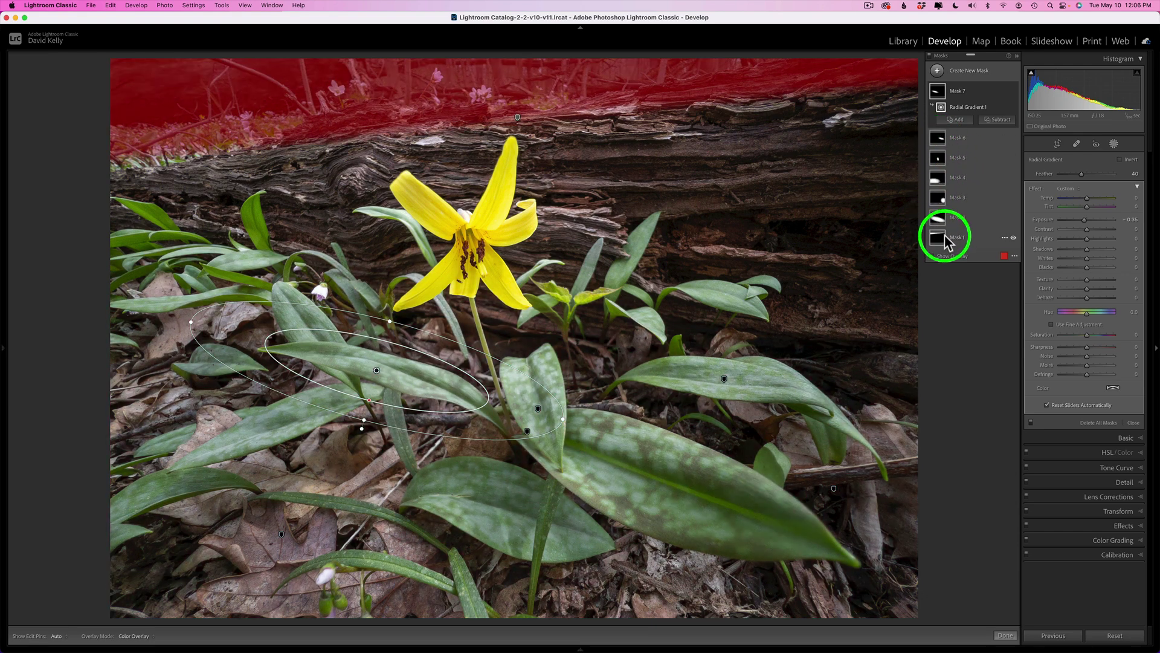
click(938, 161)
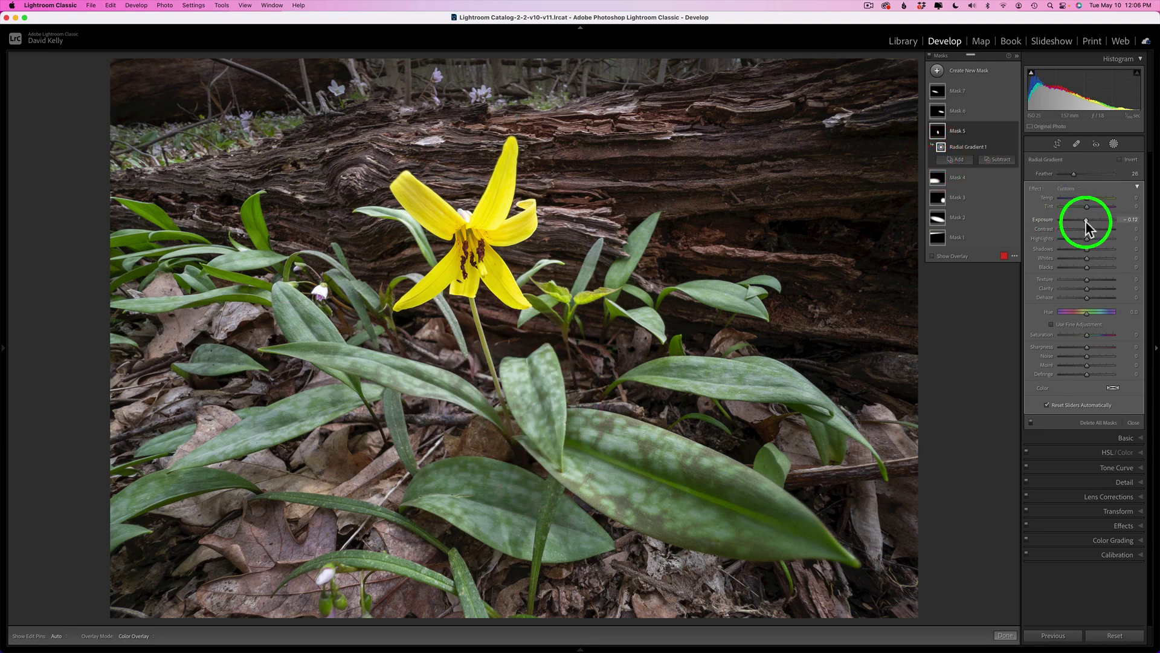
drag(1086, 220, 1079, 219)
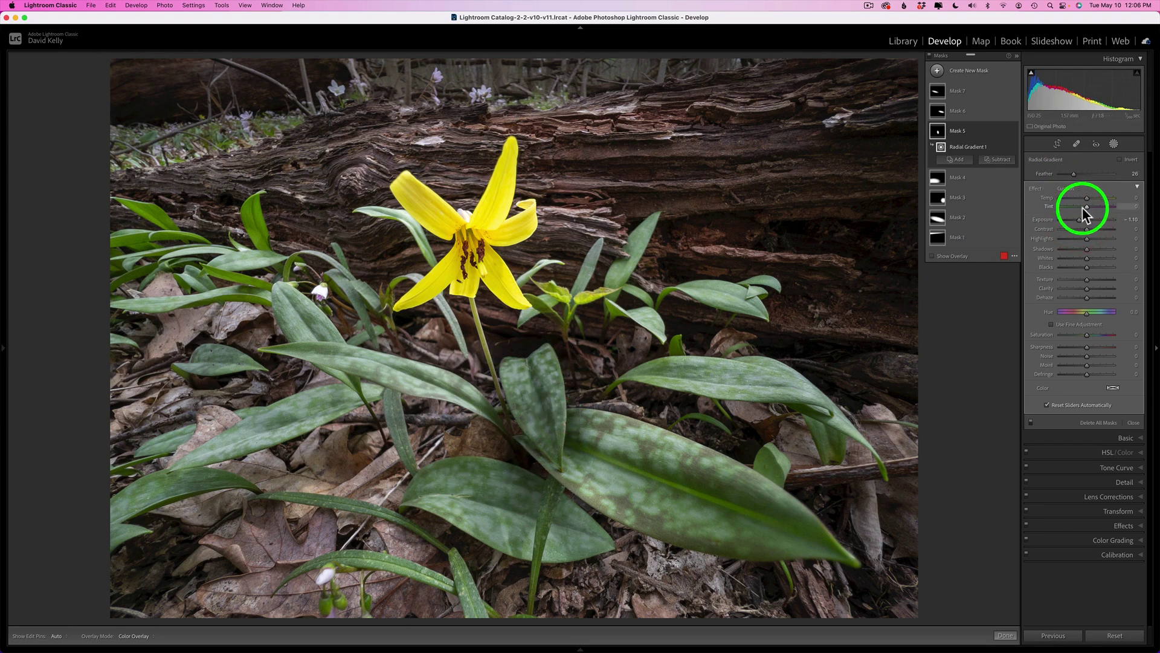
drag(1080, 218, 1084, 217)
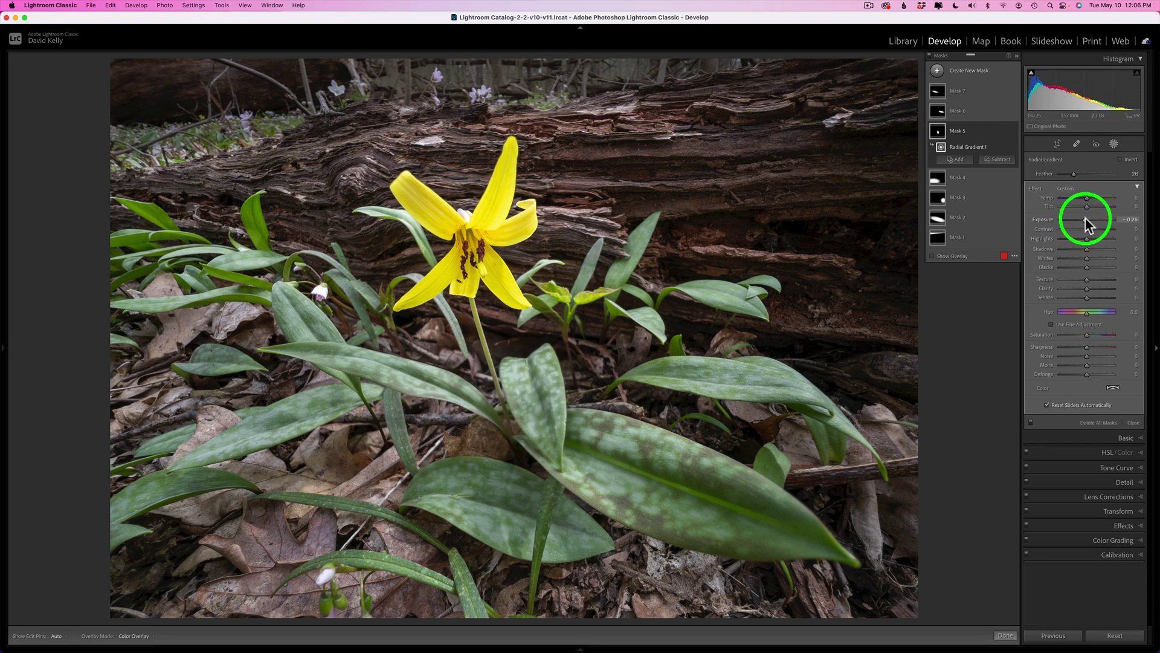
drag(1085, 217, 1093, 235)
Step: Compare the small upright leaf with and without Mask 5 by switching the mask off and on
mouse_move(1013, 133)
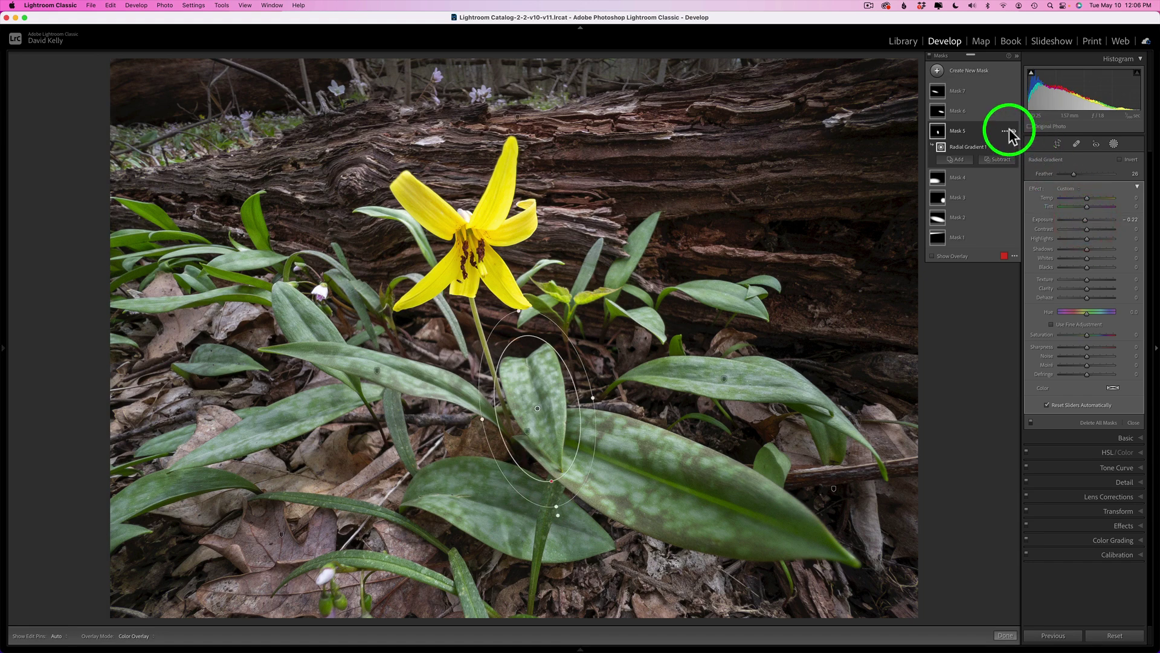
click(1013, 131)
click(1013, 131)
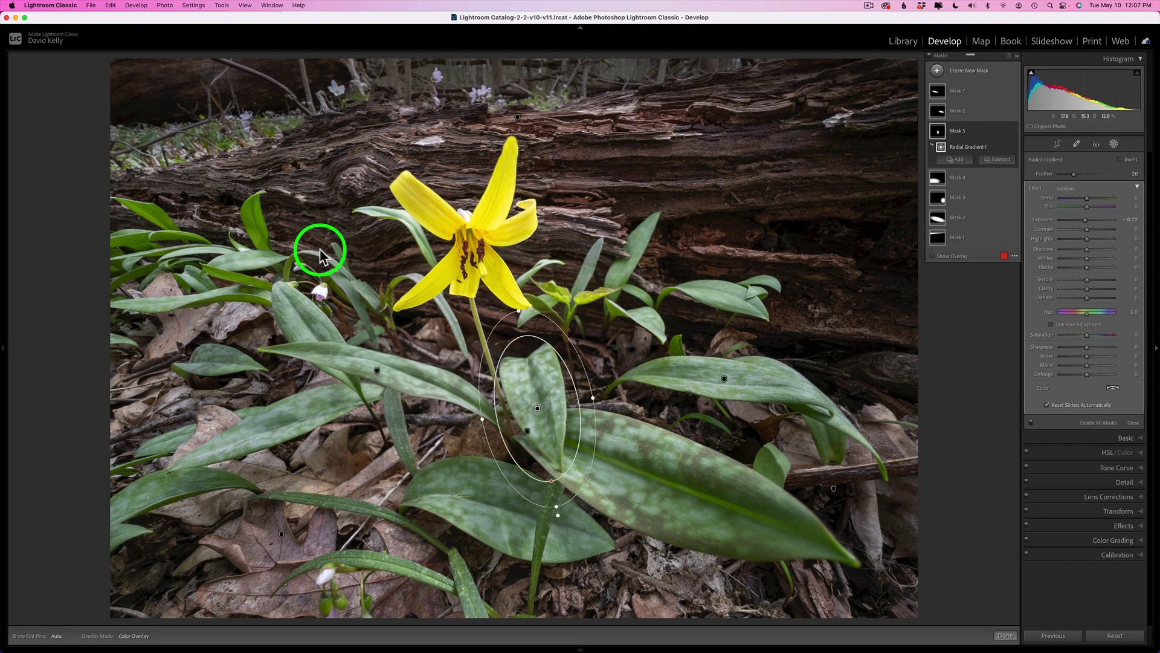
Step: Place a new radial gradient mask over the leaf cluster at the photo's upper left and darken it to an exposure of -0.27
click(938, 70)
click(988, 141)
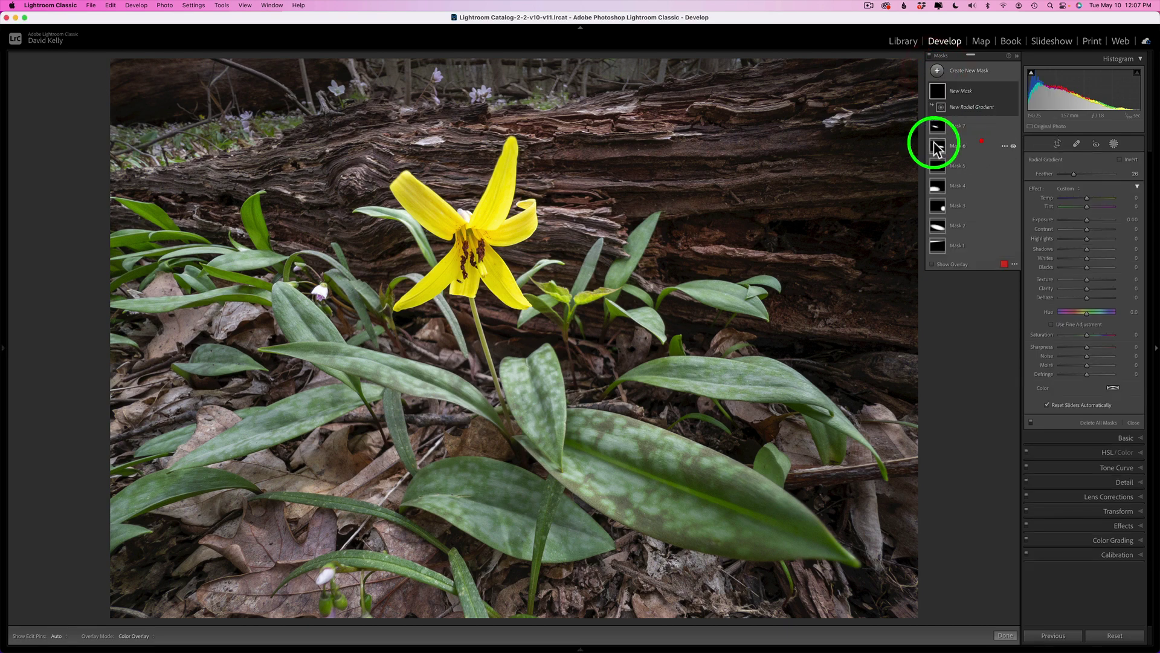
drag(200, 239, 314, 296)
drag(200, 239, 233, 259)
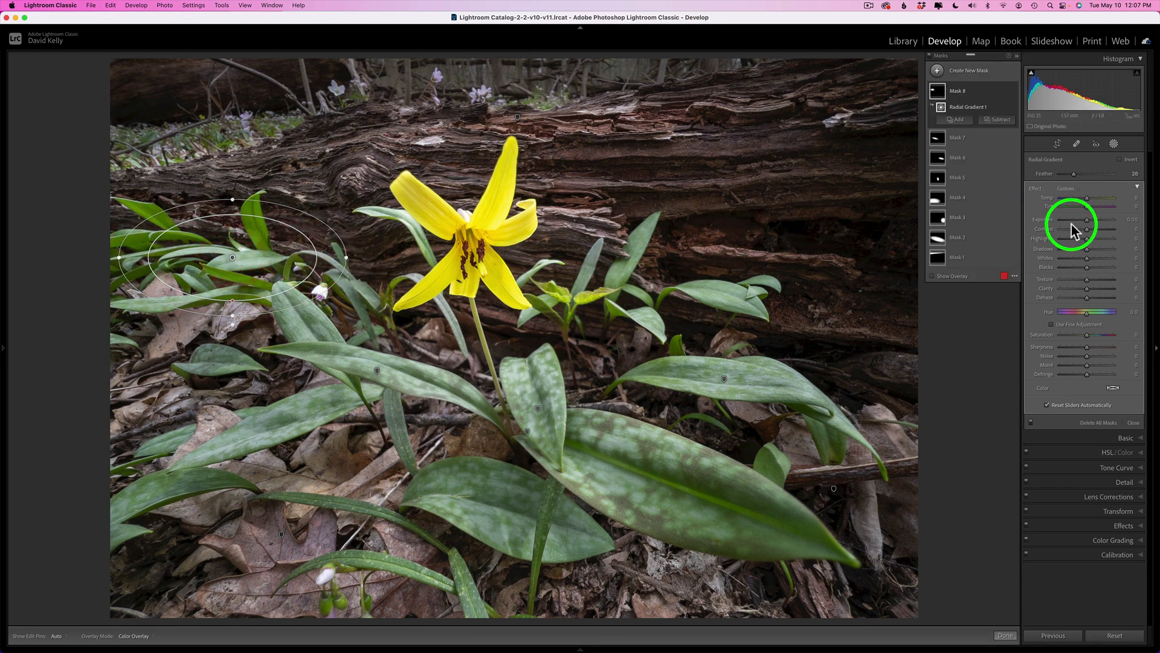
drag(1086, 218, 1084, 219)
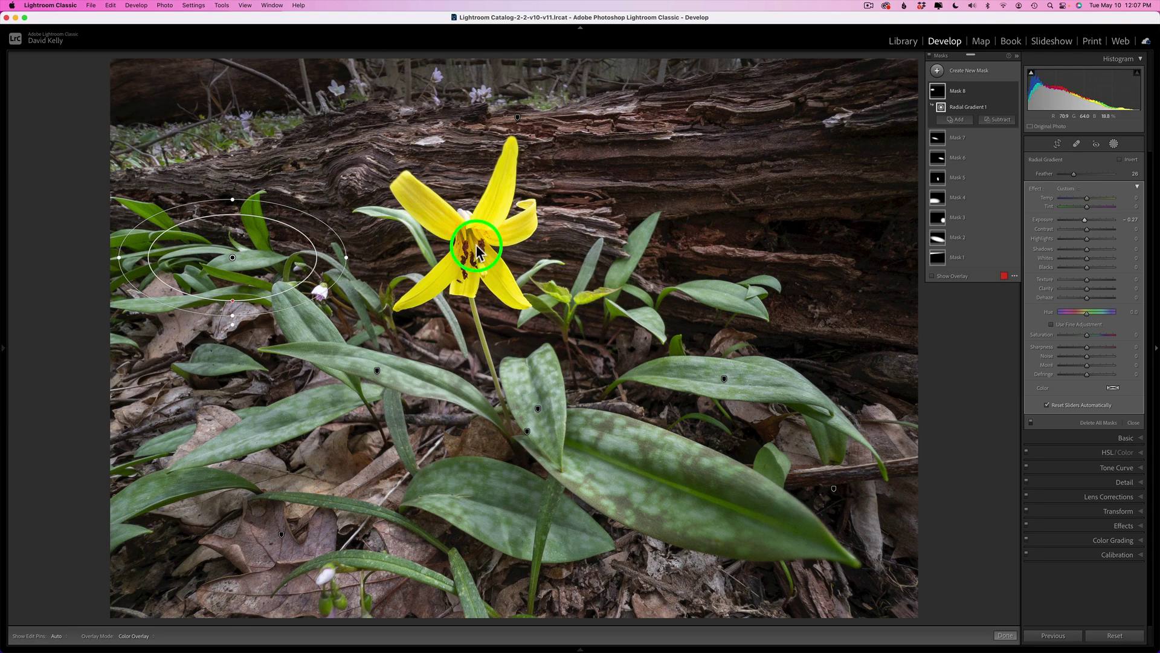
Step: Create a radial gradient mask centered on the yellow flower, reduce its feather and widen it slightly to enclose the petals
click(937, 72)
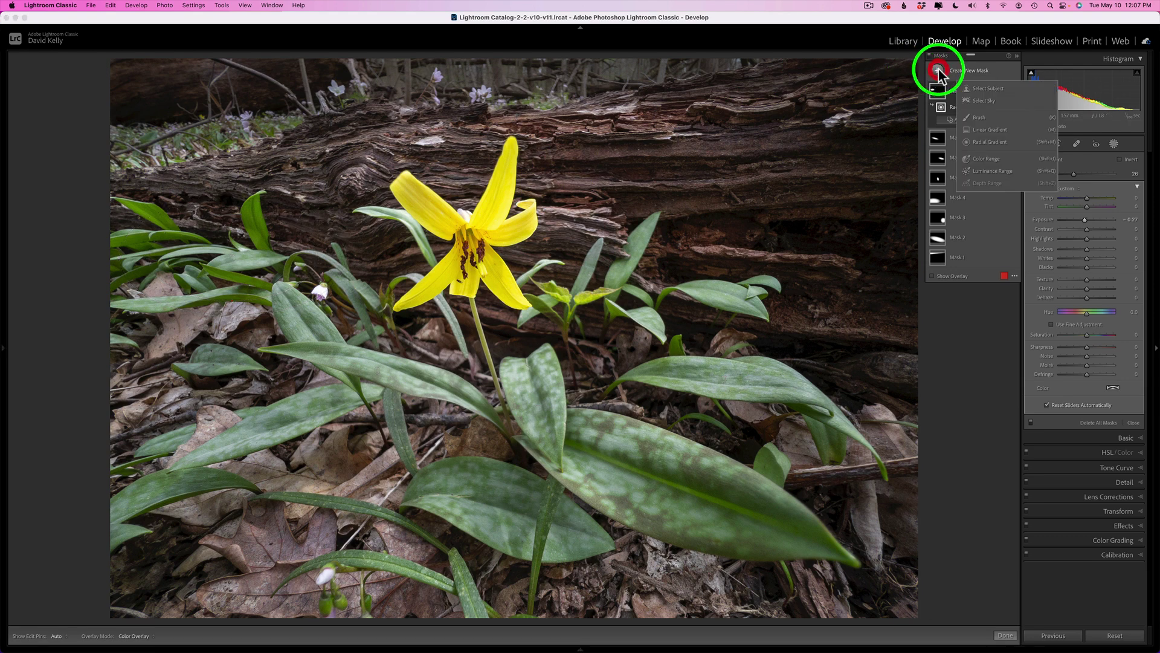
click(985, 143)
drag(467, 235, 588, 378)
drag(466, 238, 471, 232)
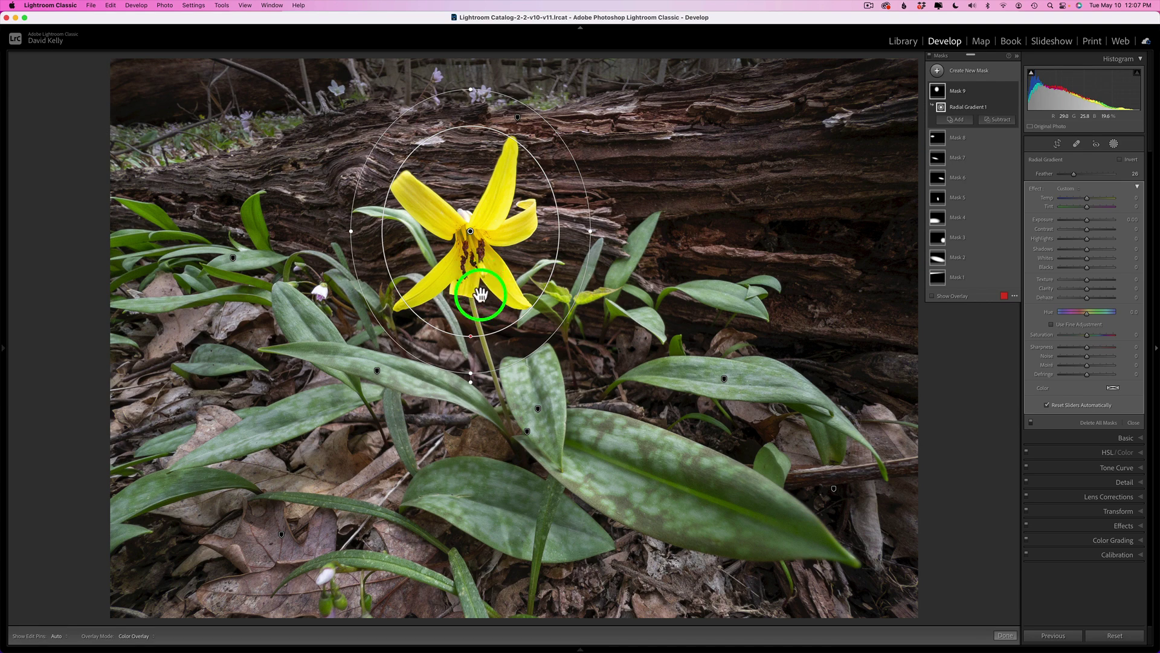
drag(470, 336, 471, 376)
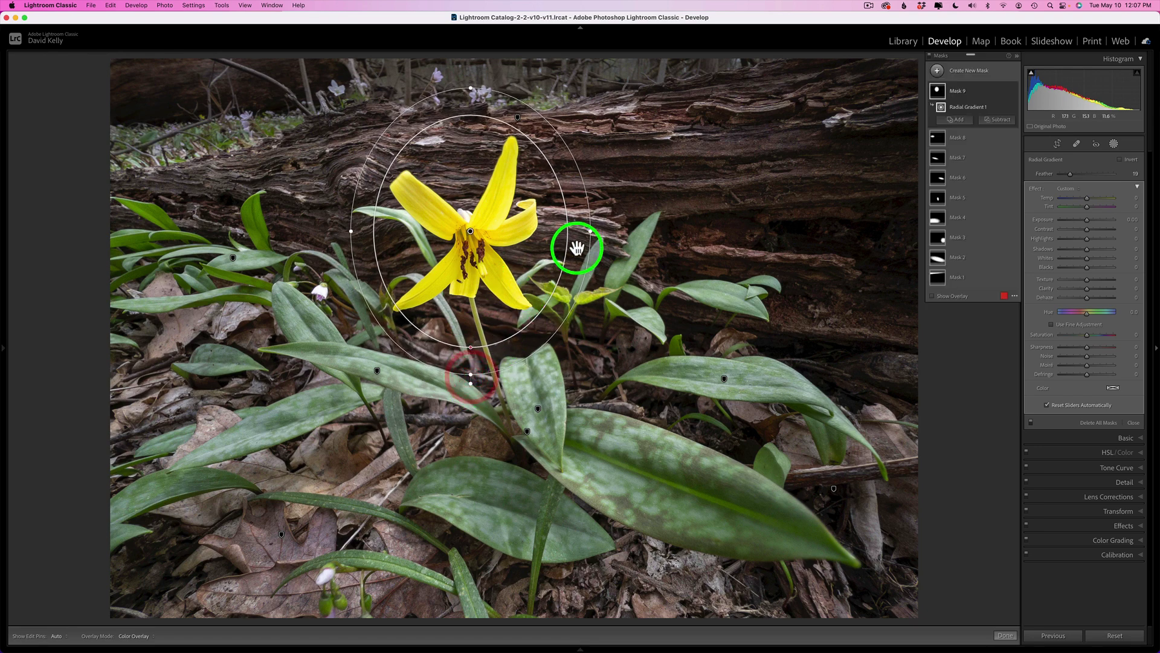
drag(590, 233, 597, 231)
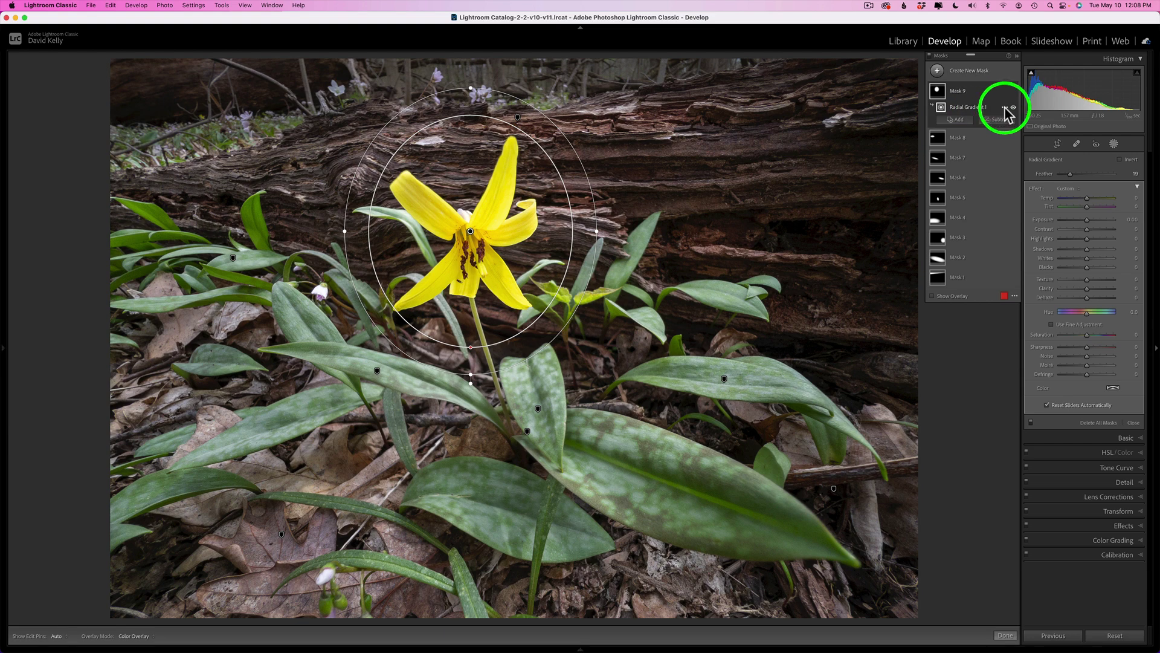
Step: Invert the flower's radial gradient so the mask covers everything outside the flower
click(1005, 108)
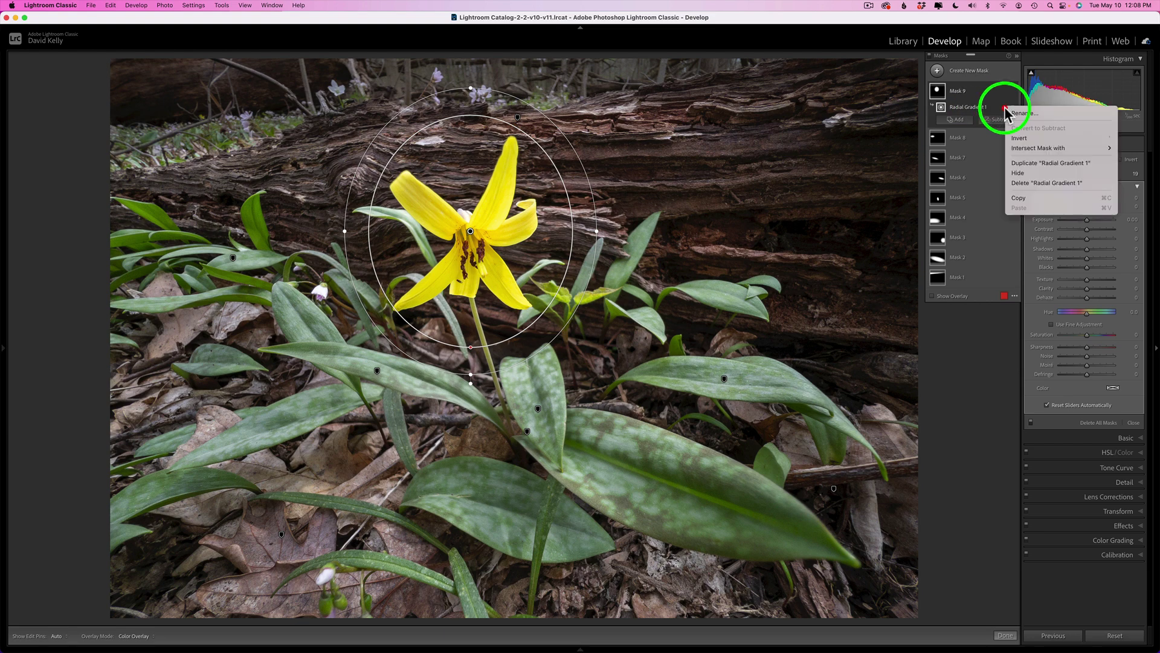
click(1021, 138)
mouse_move(469, 231)
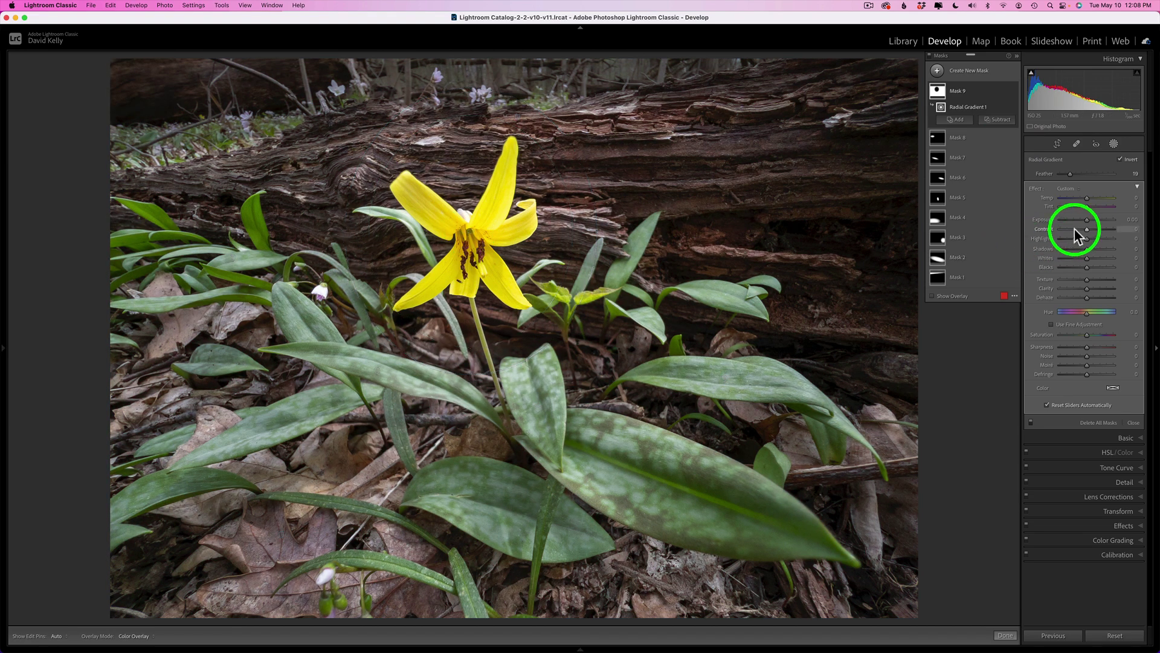
Step: Darken everything outside the flower to an exposure of -0.29 and compare the photo with all masks off and on
drag(1087, 221, 1083, 225)
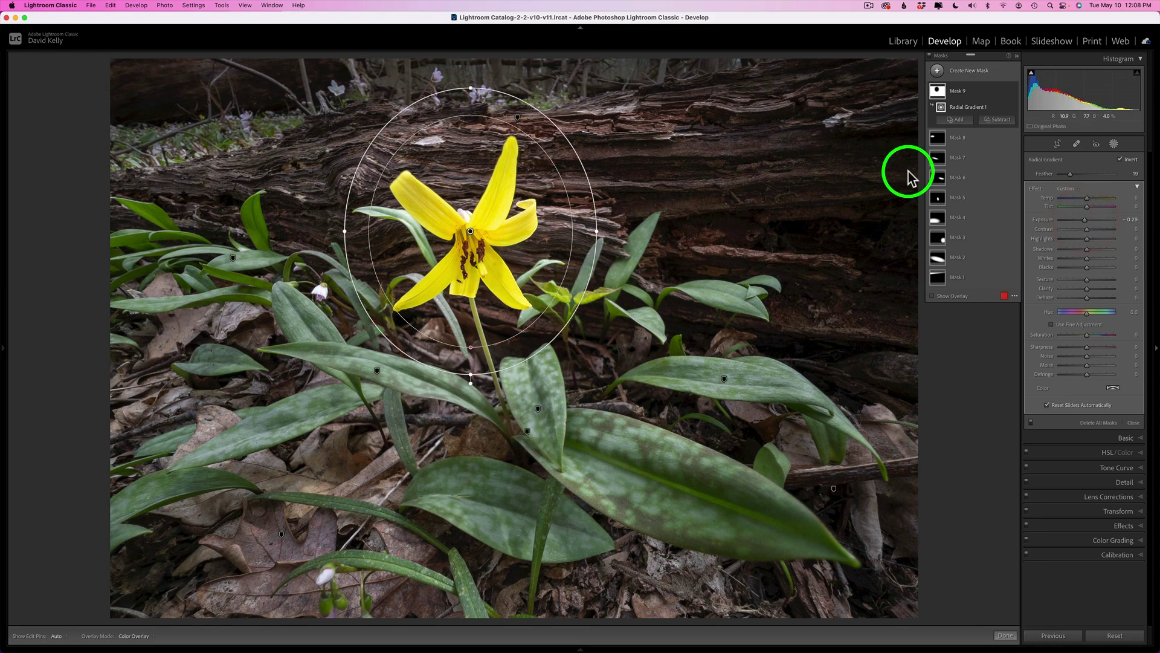
click(930, 55)
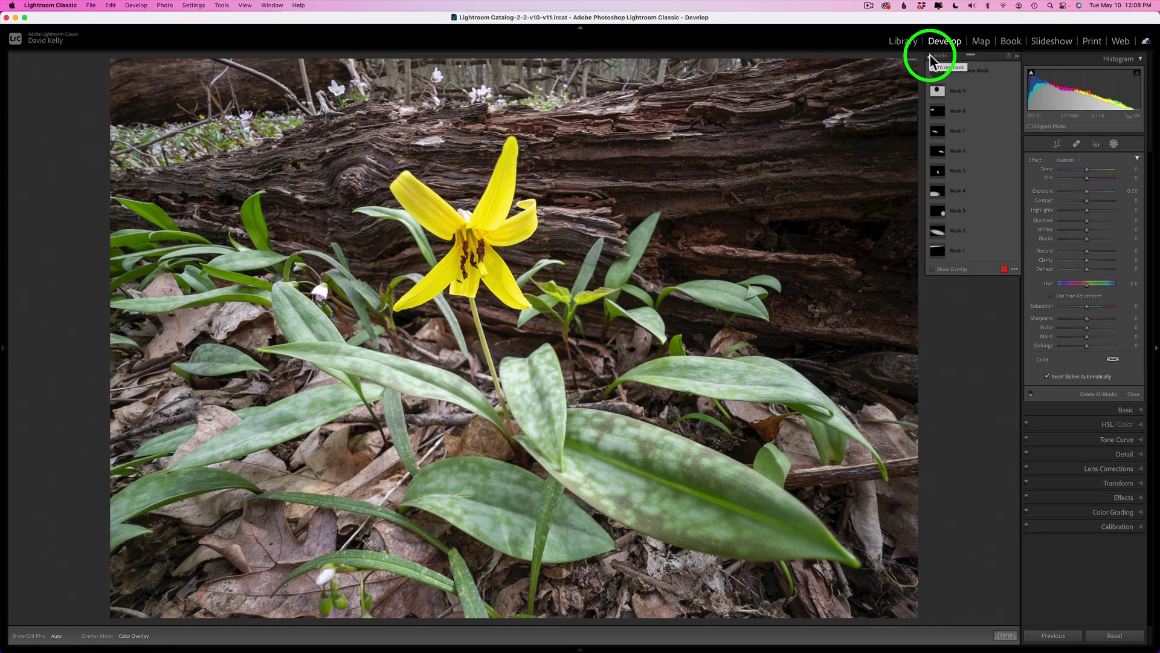
click(929, 56)
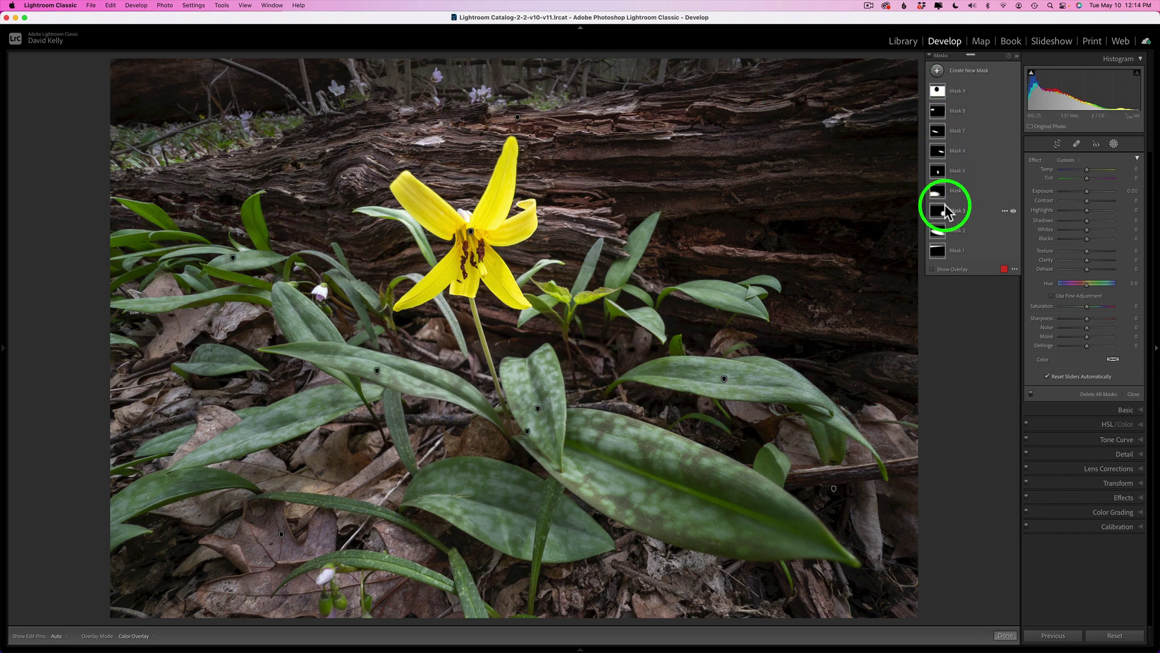
Step: Select Mask 1's linear gradient and fine-tune its exposure up and down, settling at about -0.59
click(938, 252)
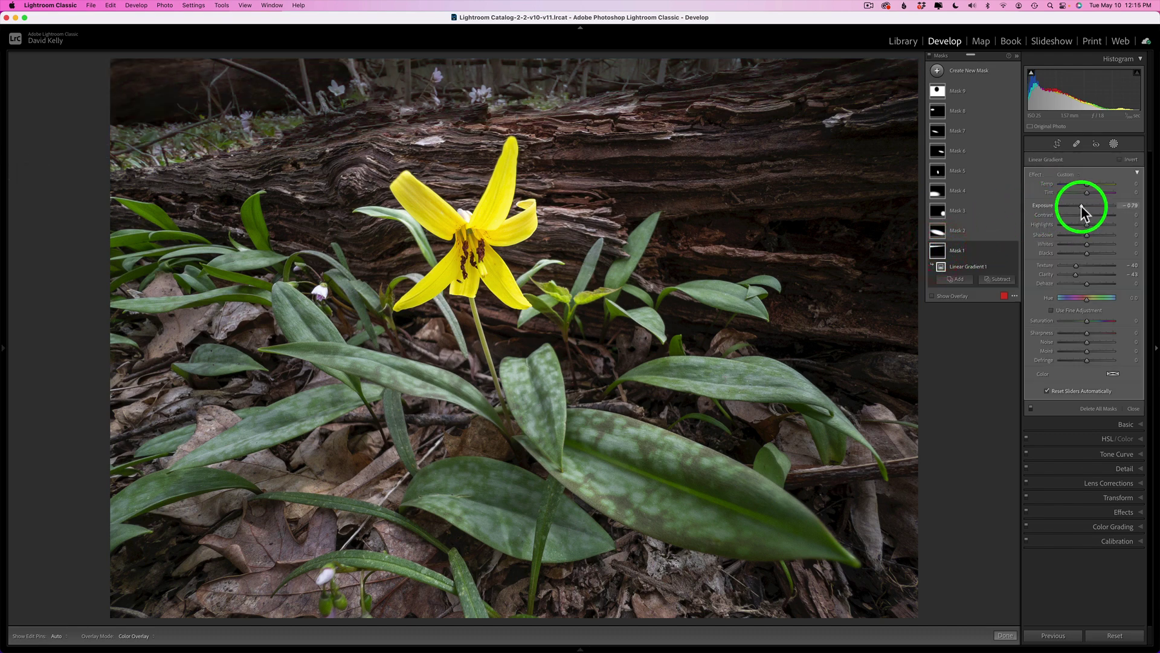
drag(1082, 205, 1083, 205)
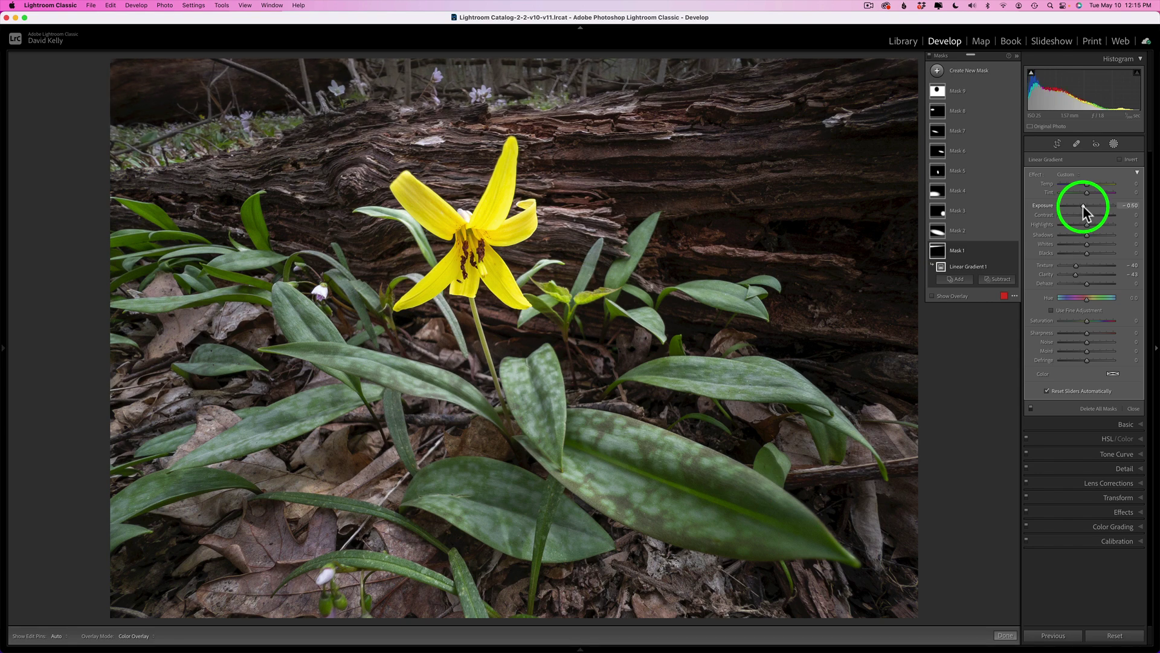
drag(1083, 205, 1082, 206)
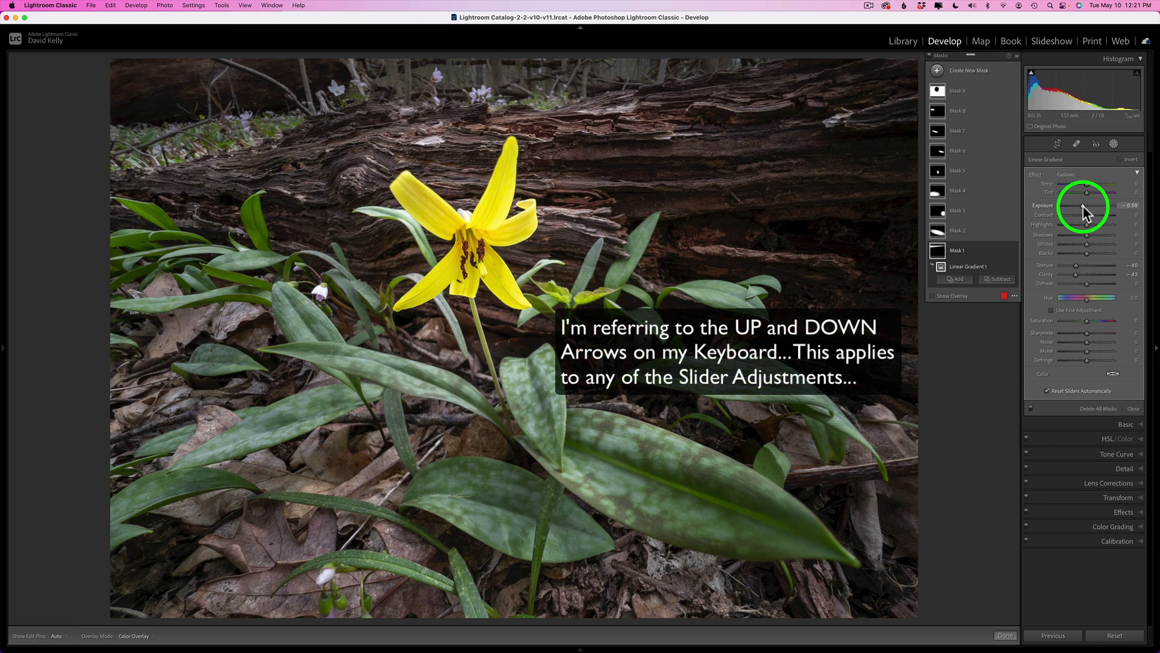
key(Up)
key(Up)
key(Down)
key(Down)
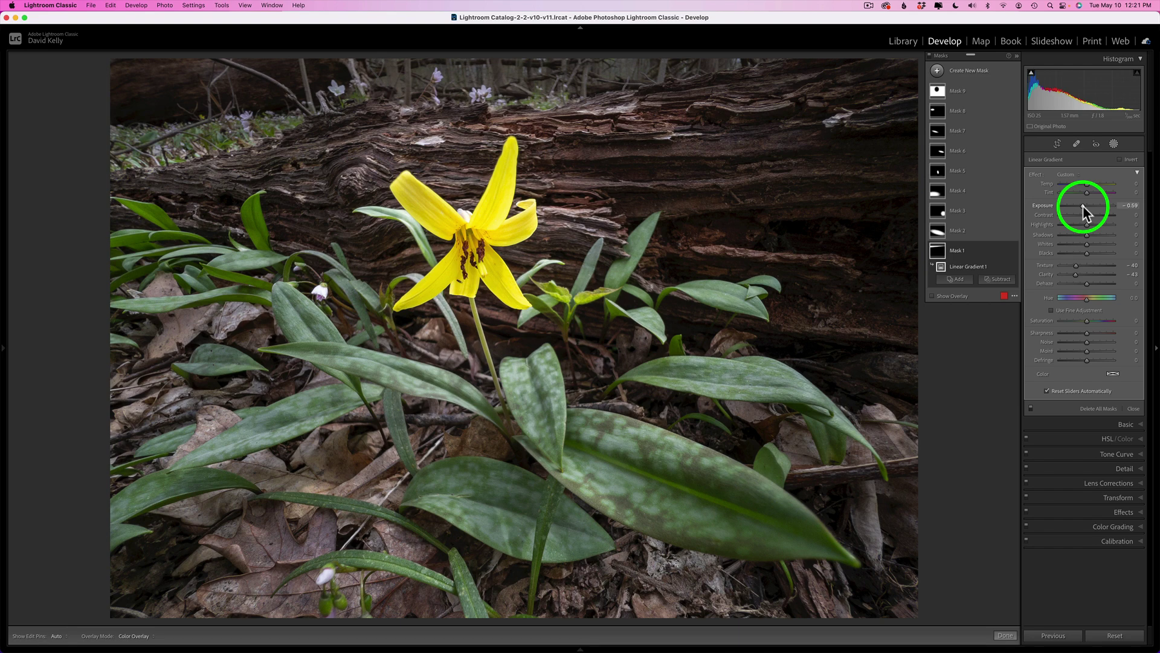
key(Down)
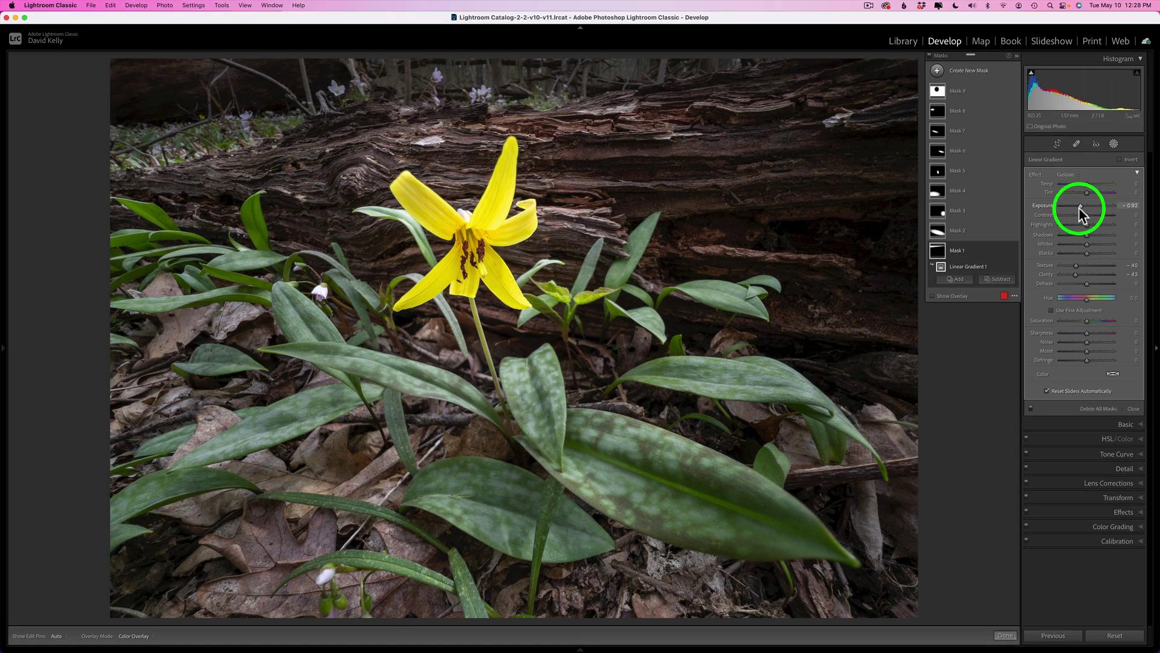
drag(1079, 209, 1081, 209)
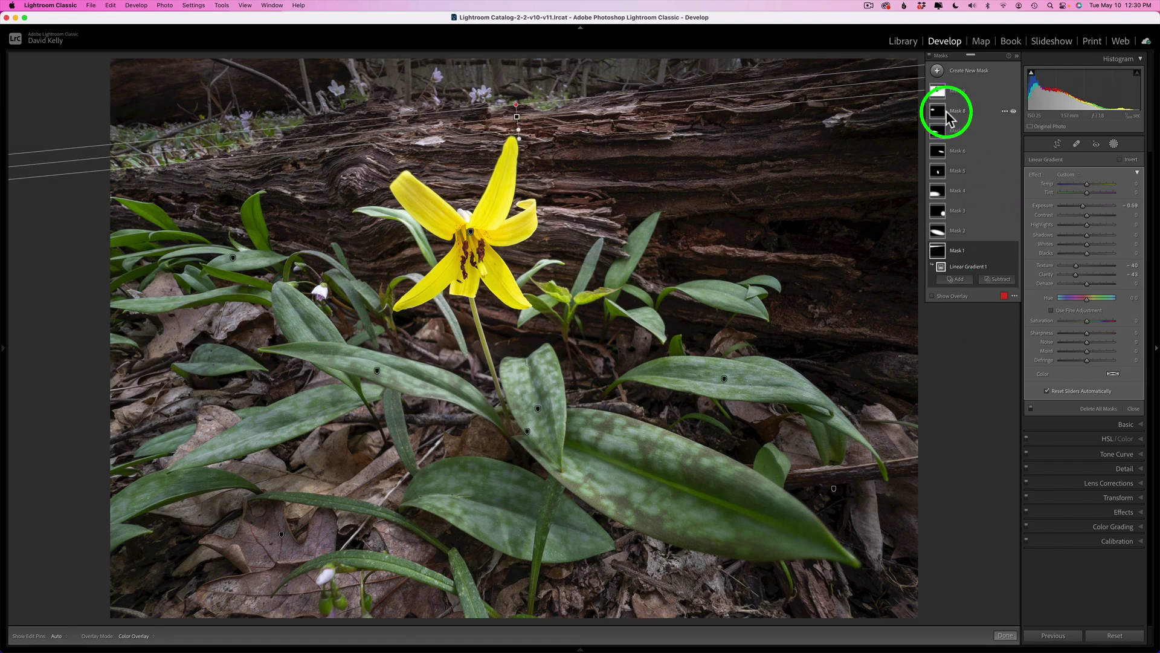
Step: Preview the areas covered by the individual masks and compare the photo with all masks off and on
mouse_move(936, 116)
mouse_move(940, 156)
mouse_move(938, 241)
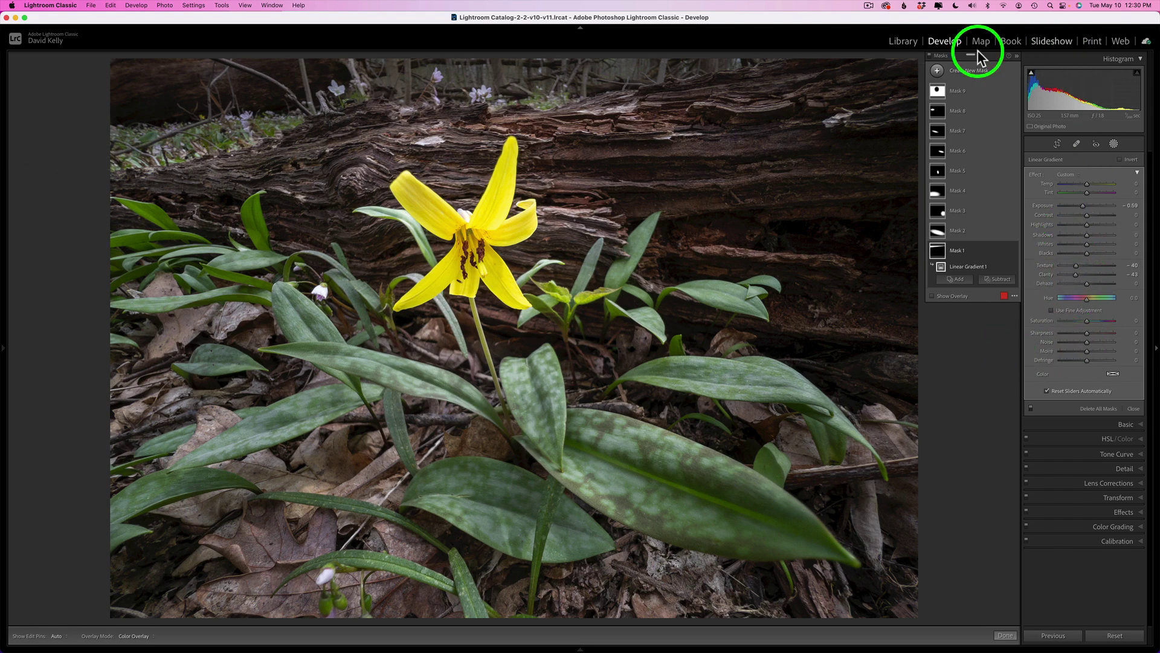
click(929, 53)
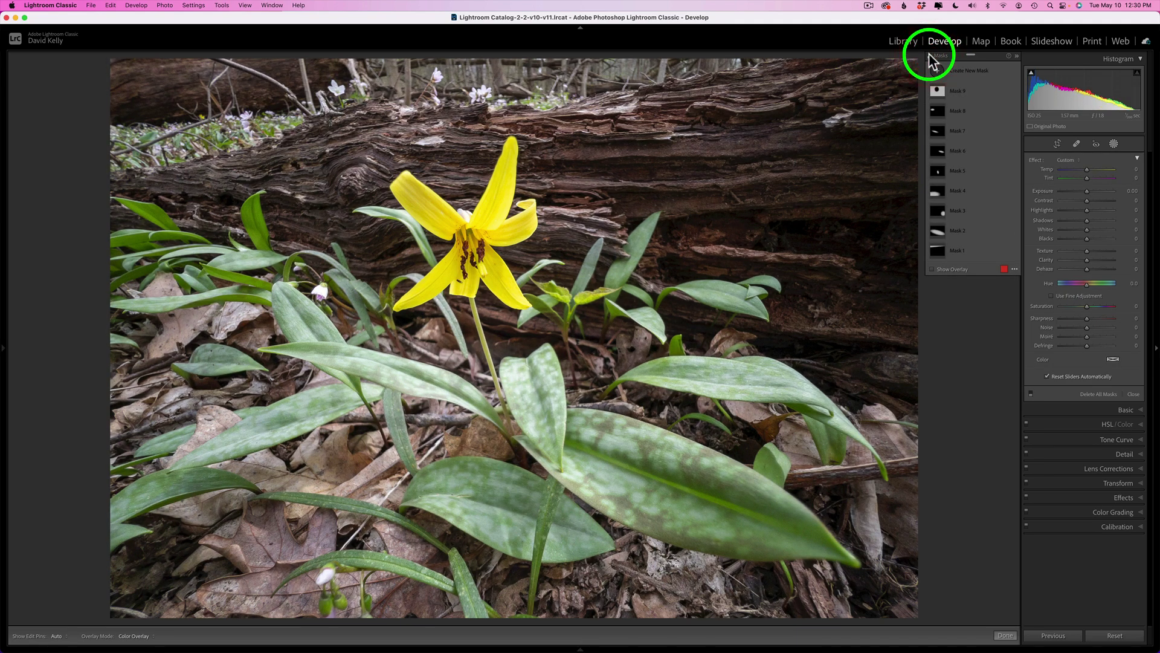
click(929, 54)
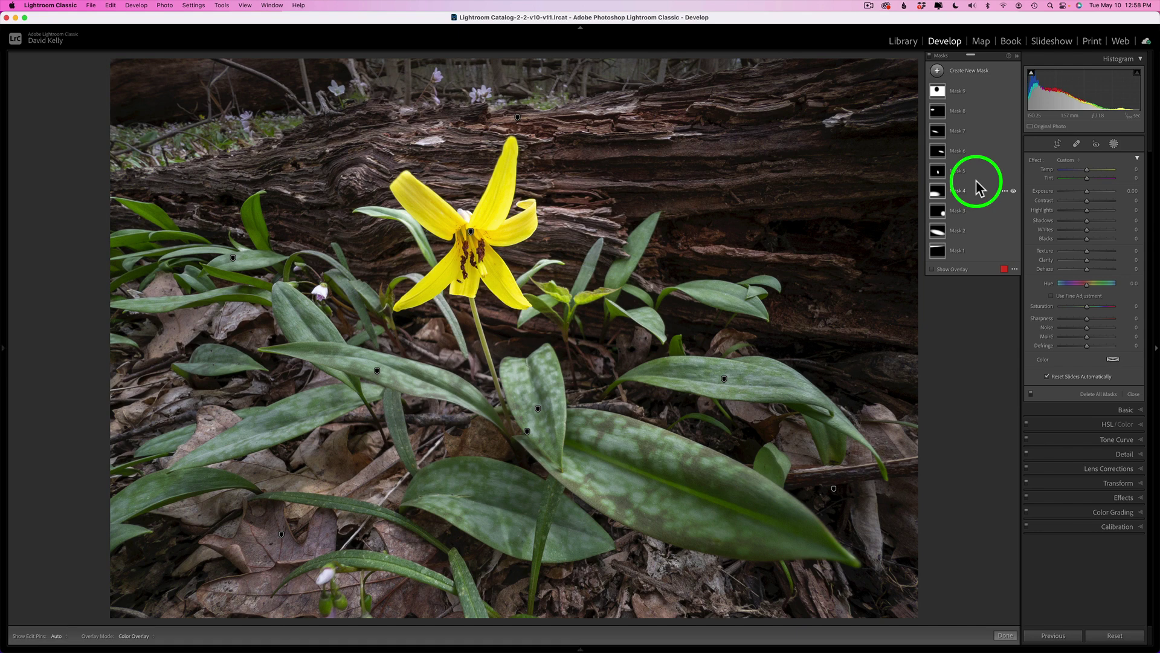
Step: Leave masking and raise the whole photo's exposure by one increment in the basic adjustments
click(1115, 142)
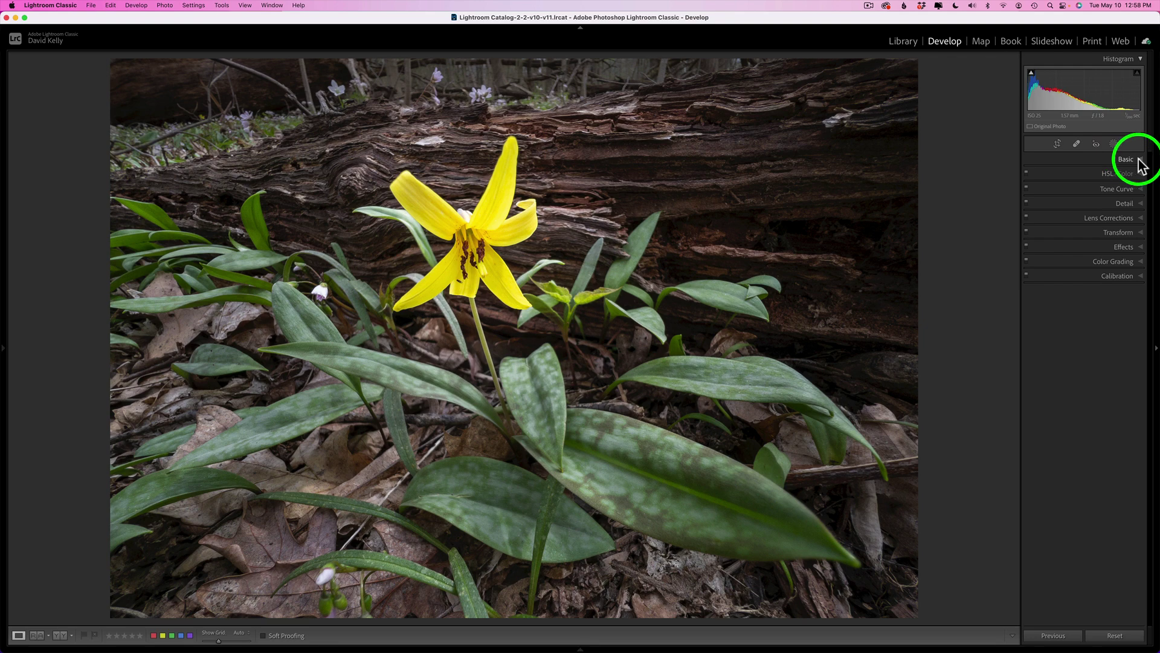
click(1140, 160)
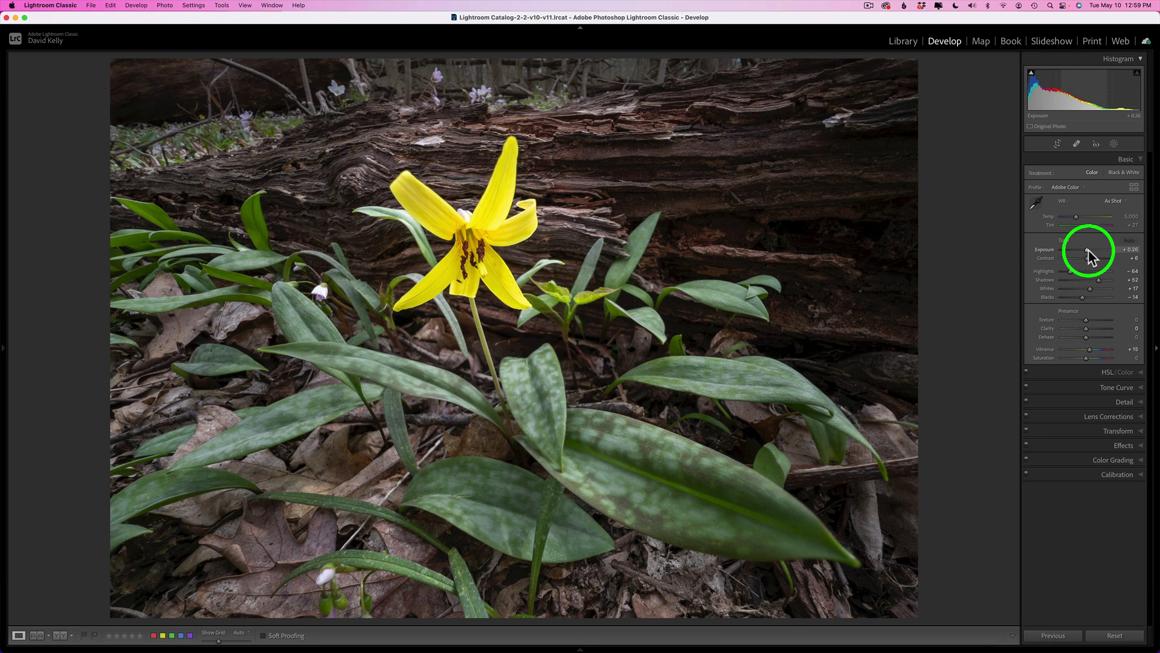
key(Up)
Step: Add a post-crop vignette with an amount of -7 and compare the result with the effect off and with the original photo
click(1133, 446)
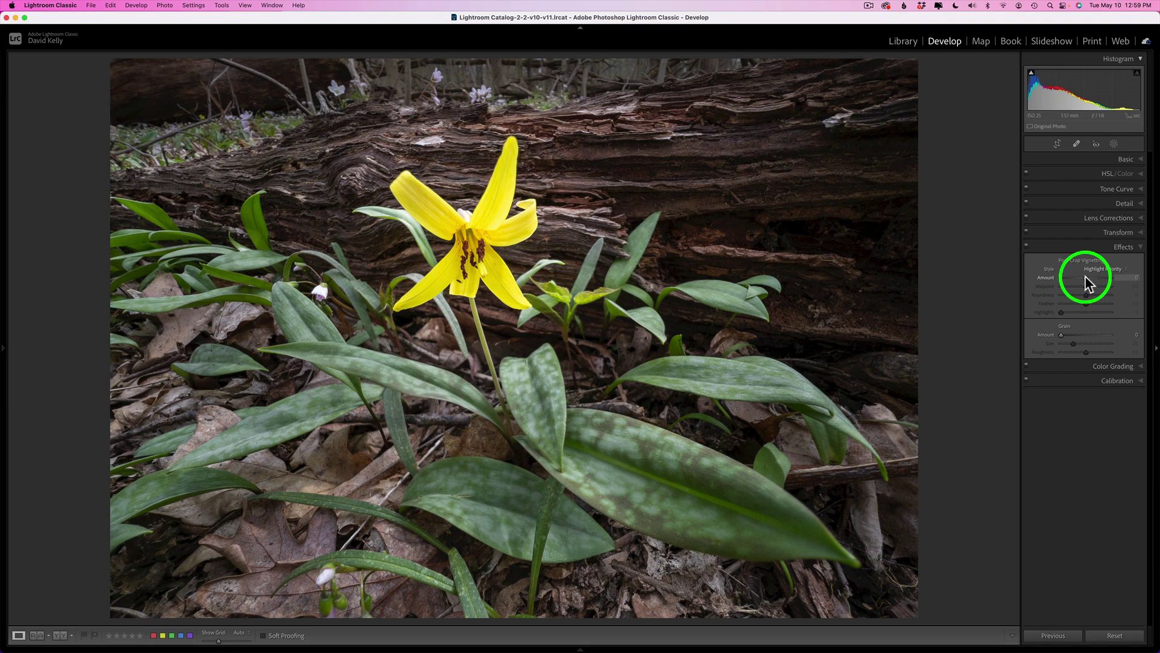
drag(1086, 276, 1082, 276)
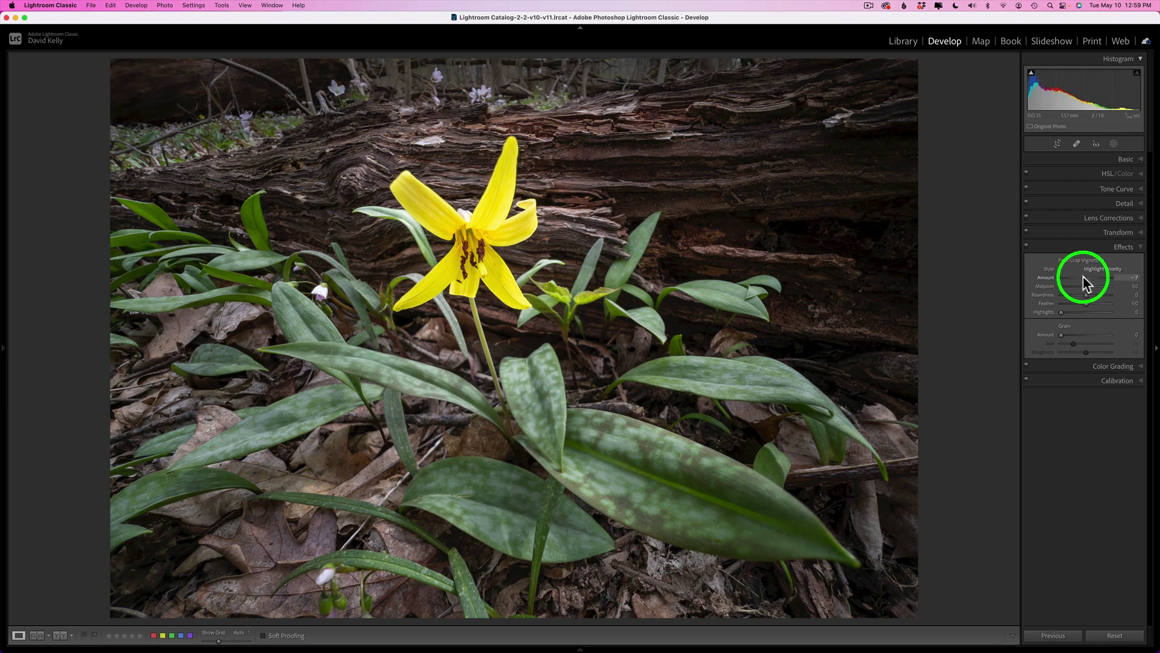
click(1026, 245)
click(1026, 245)
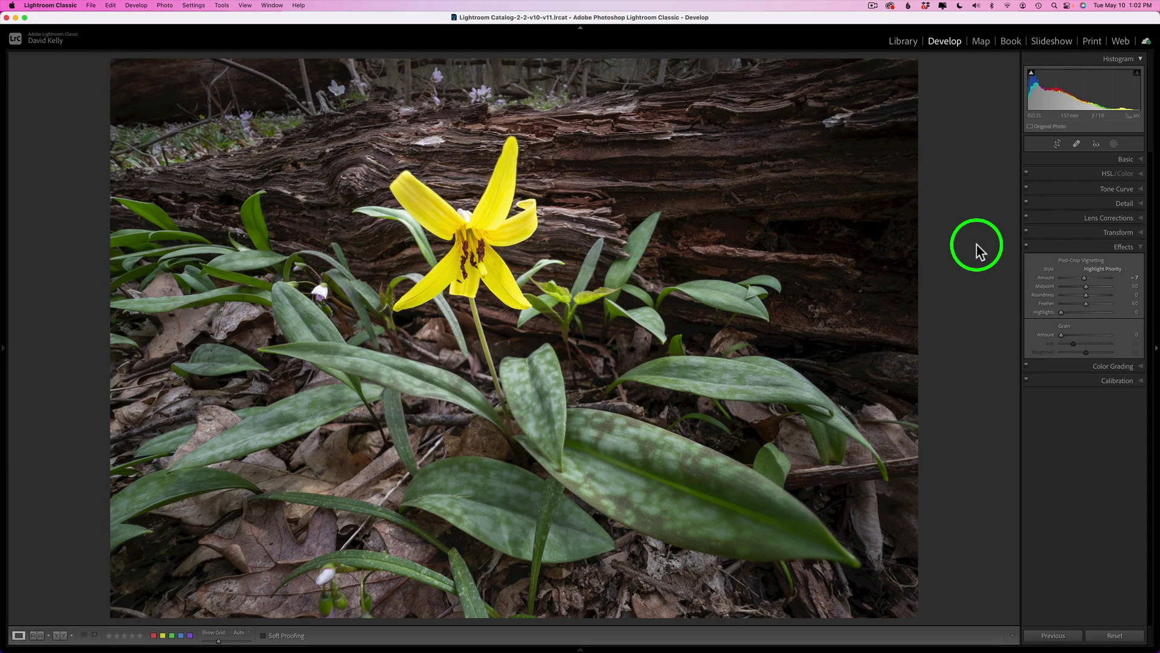
key(backslash)
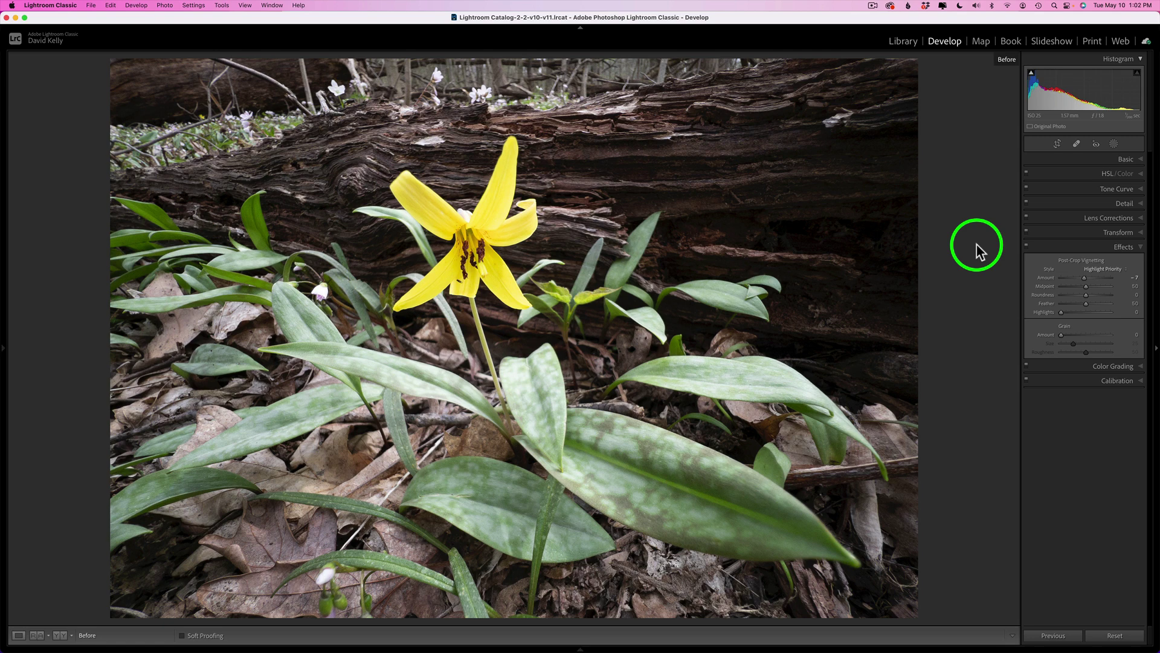
key(backslash)
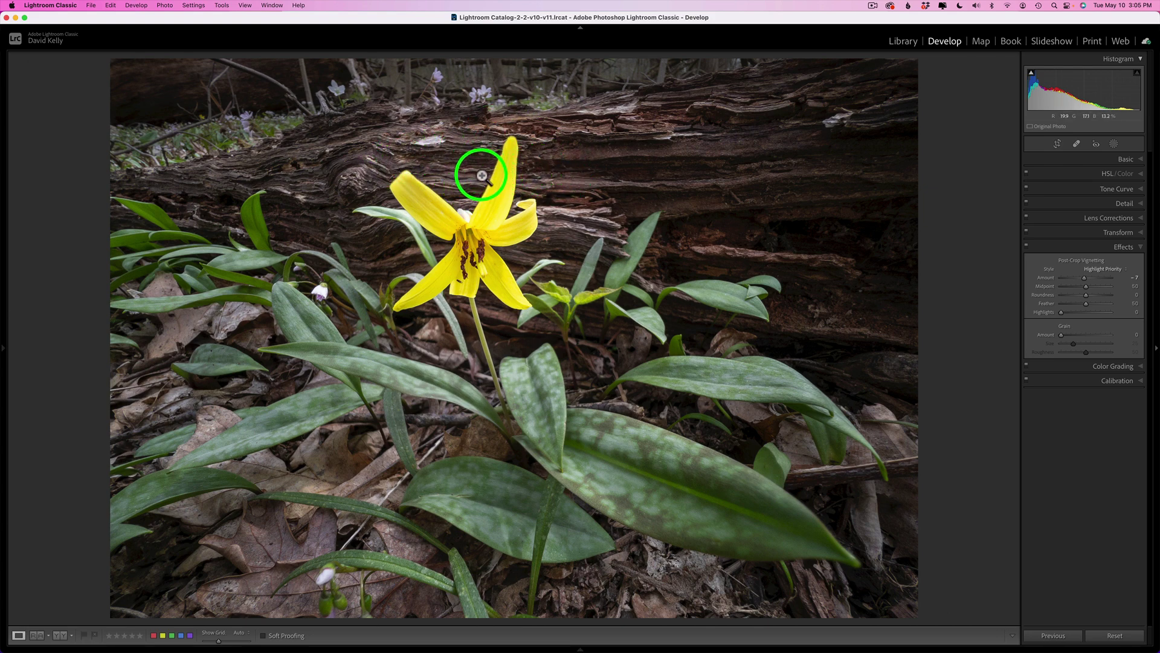
Step: Create a new brush mask with its overlay shown and paint over the bright log area behind and around the yellow flower
click(1113, 145)
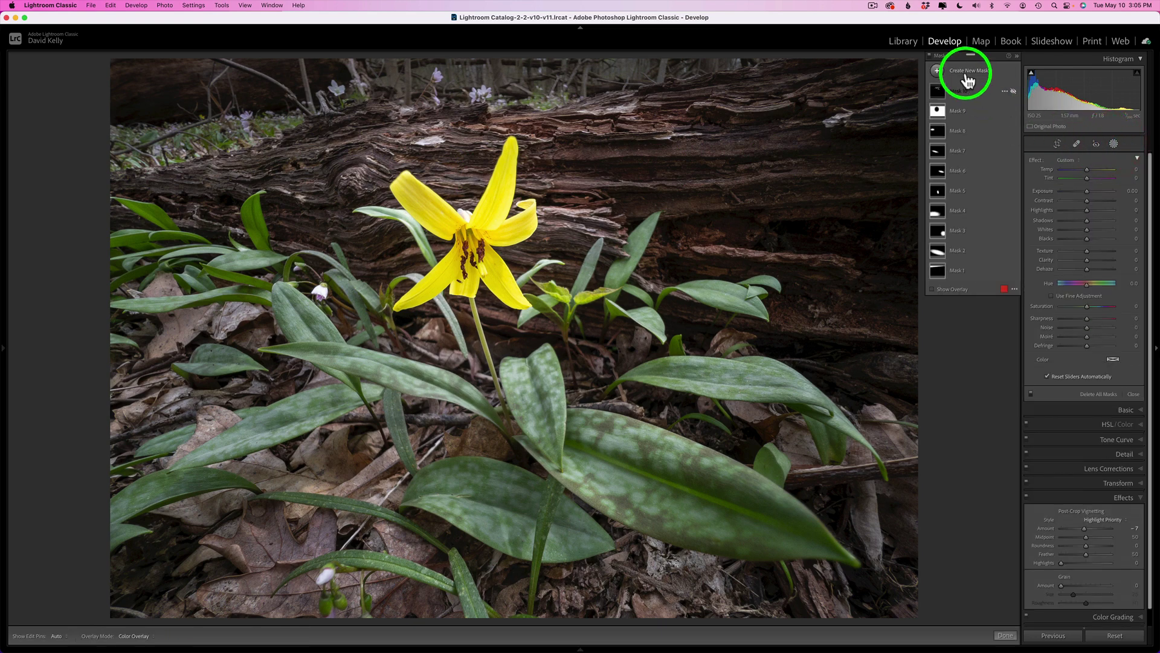
click(938, 72)
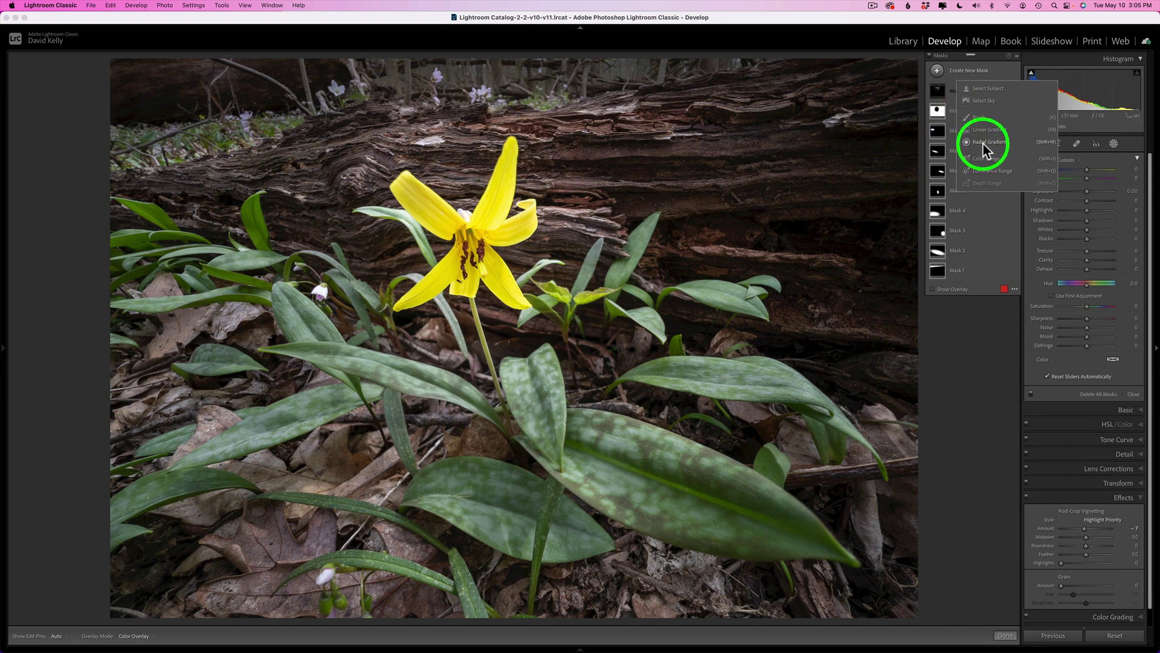
key(Escape)
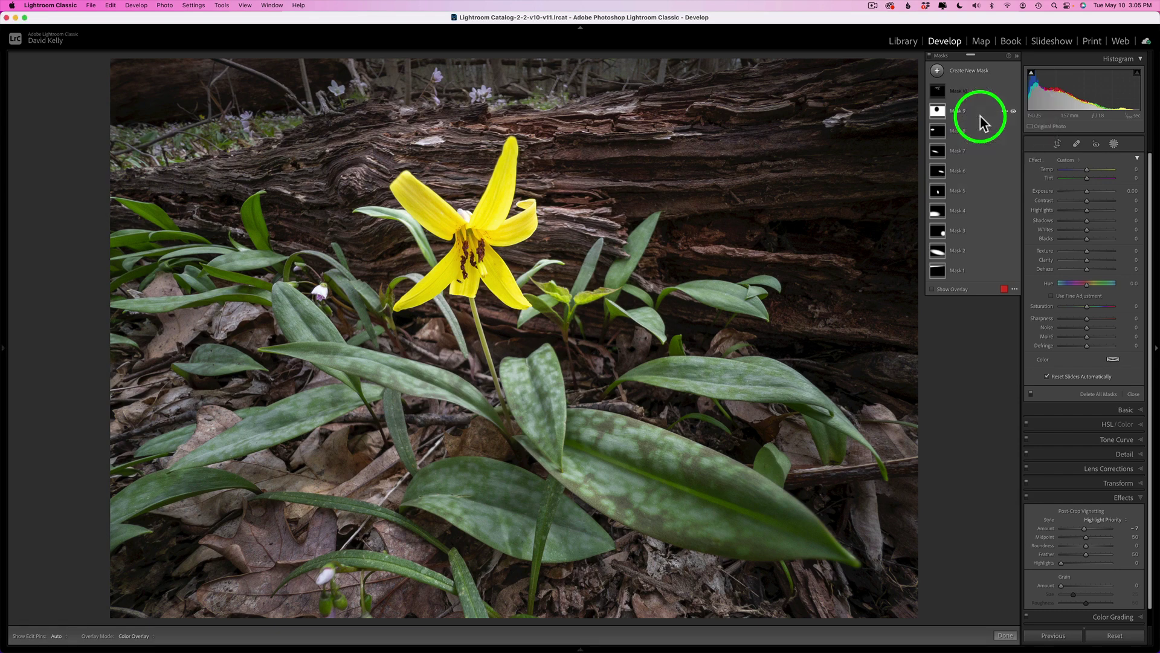
key(k)
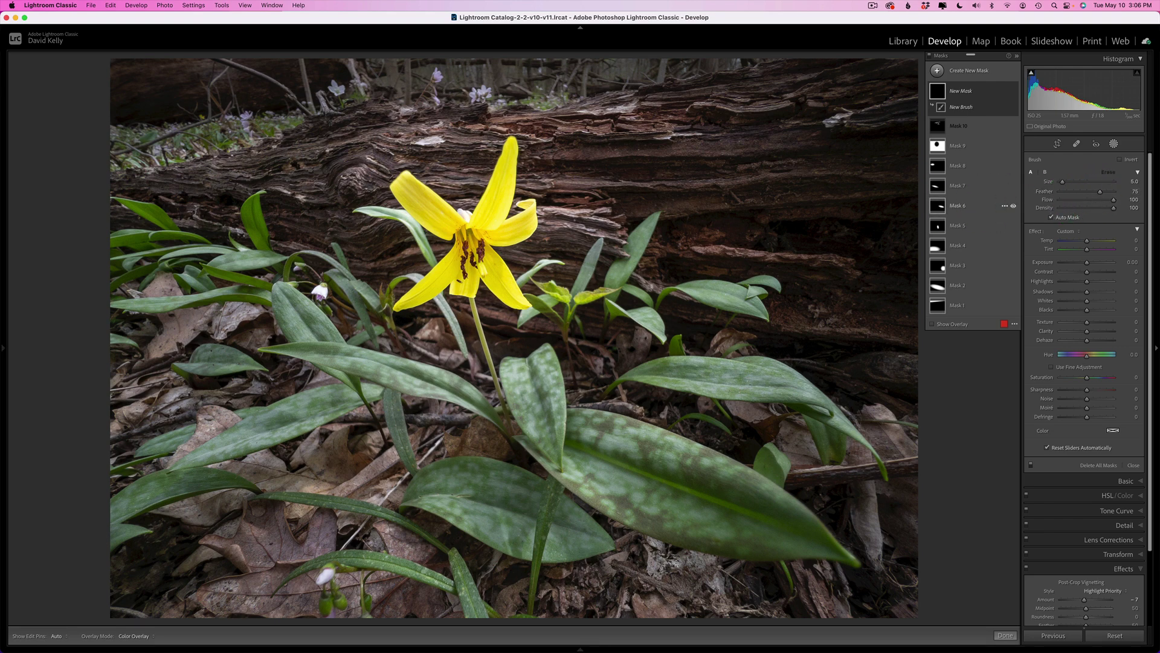
click(932, 324)
mouse_move(409, 129)
mouse_down()
mouse_move(450, 128)
mouse_move(397, 134)
mouse_move(375, 166)
mouse_move(404, 155)
mouse_move(456, 195)
mouse_move(466, 175)
mouse_move(442, 170)
mouse_move(464, 146)
mouse_move(475, 179)
mouse_move(483, 123)
mouse_move(614, 101)
mouse_move(554, 124)
mouse_move(667, 115)
mouse_move(558, 141)
mouse_move(534, 175)
mouse_move(588, 182)
mouse_move(530, 185)
mouse_move(593, 195)
mouse_move(556, 205)
mouse_move(515, 248)
mouse_move(570, 239)
mouse_move(575, 204)
mouse_move(617, 230)
mouse_move(565, 196)
mouse_up()
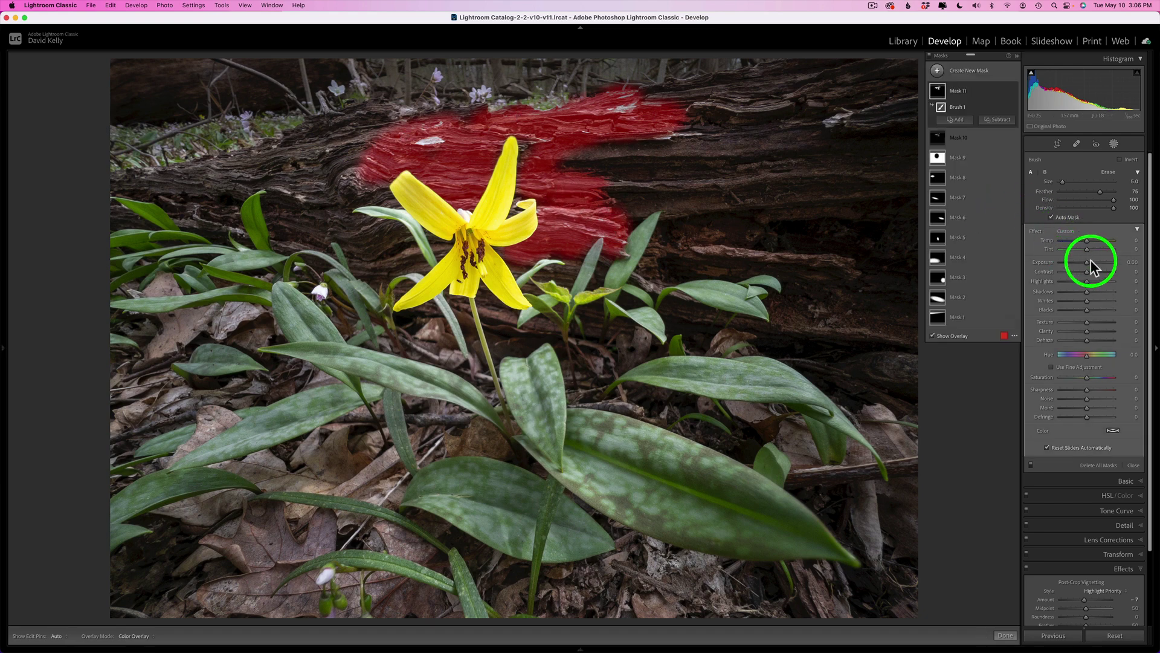
Step: Set the brushed log area's exposure to -0.40 and hide the mask overlay
key(o)
drag(1087, 261, 1085, 266)
key(o)
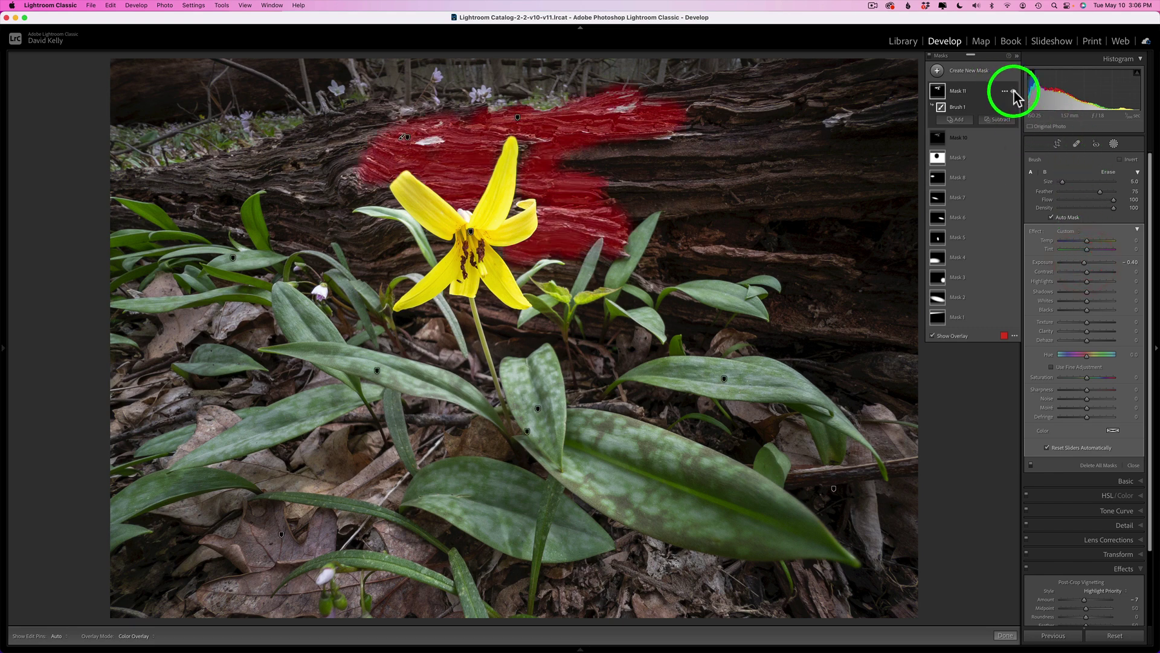
click(932, 336)
Step: Compare the log behind the flower with and without the brush mask by switching Mask 11 off and on
mouse_move(1016, 91)
click(1014, 91)
click(1014, 91)
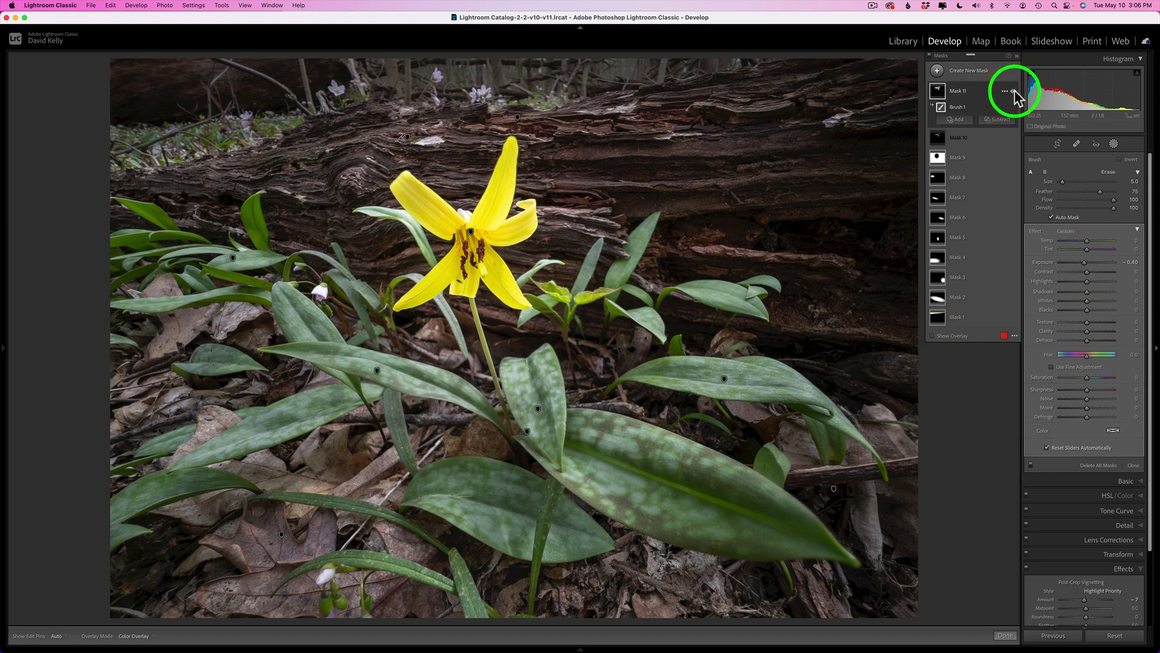
Step: Close masking and compare the finished edit with the original photo using the before view
click(1114, 145)
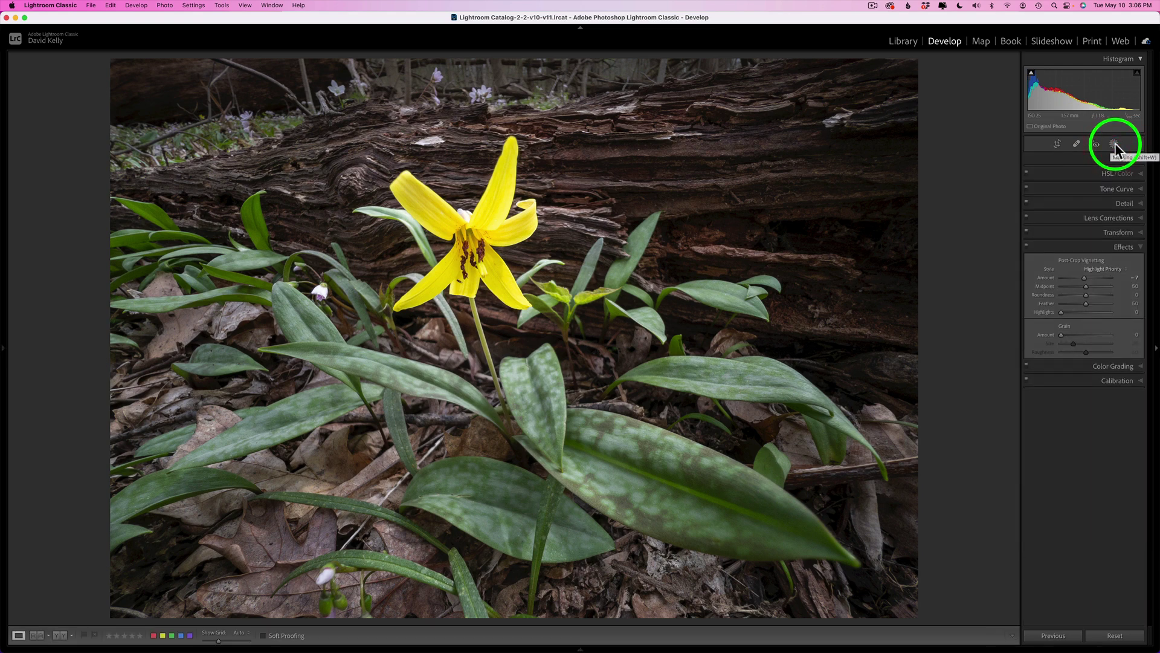
key(backslash)
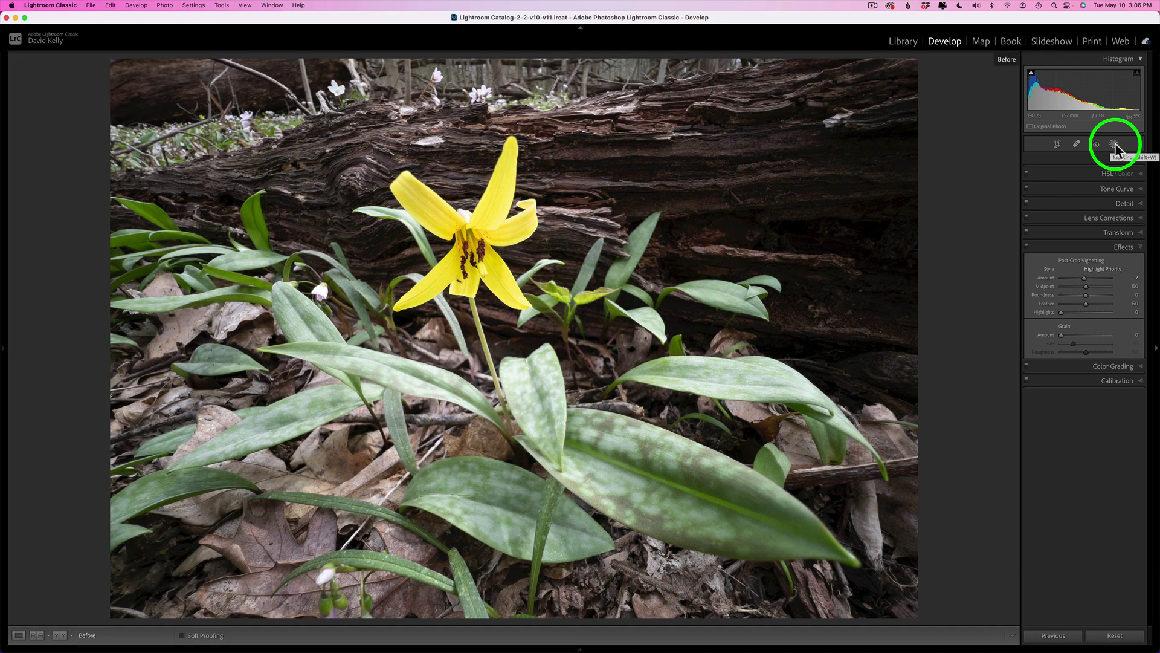
key(backslash)
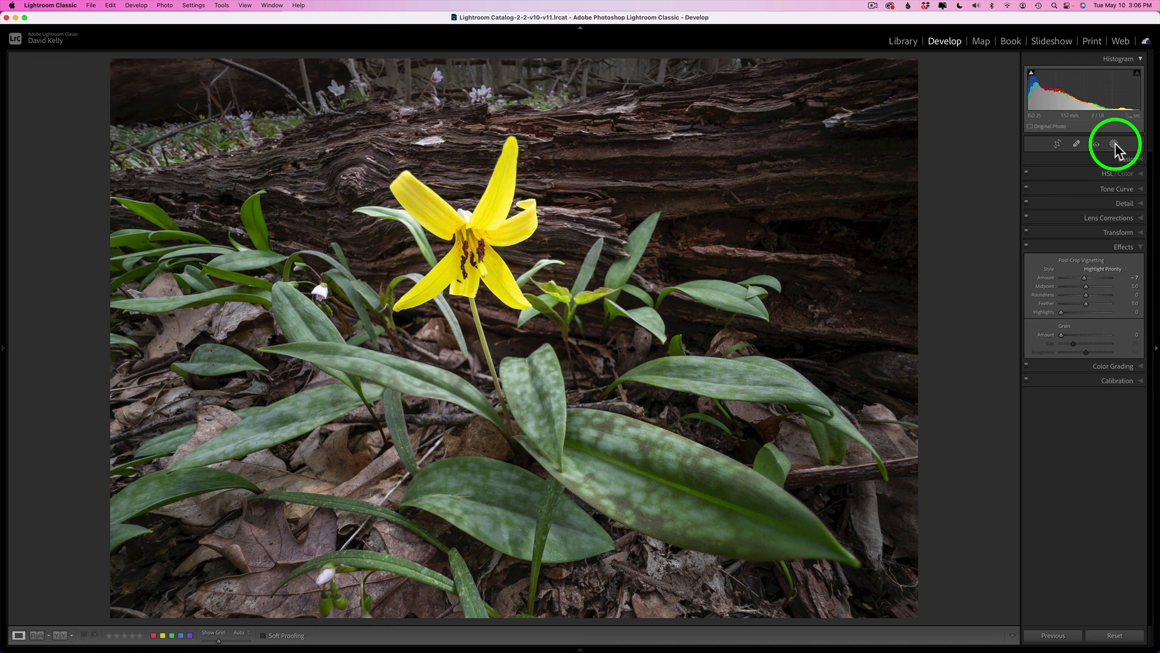